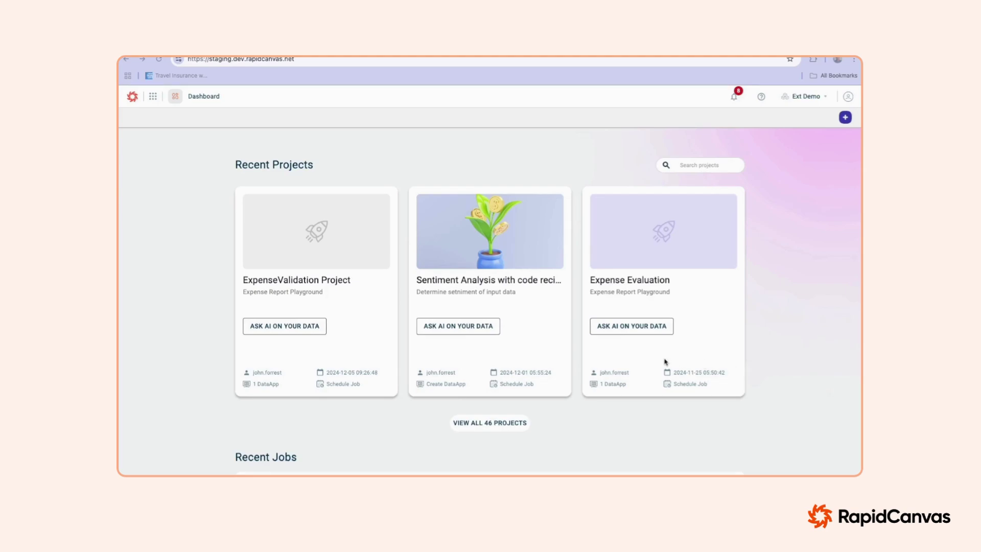
Step: Create a new project named "Loand default" with the description "Predict loan default" and the potted coin plant preview image
click(845, 117)
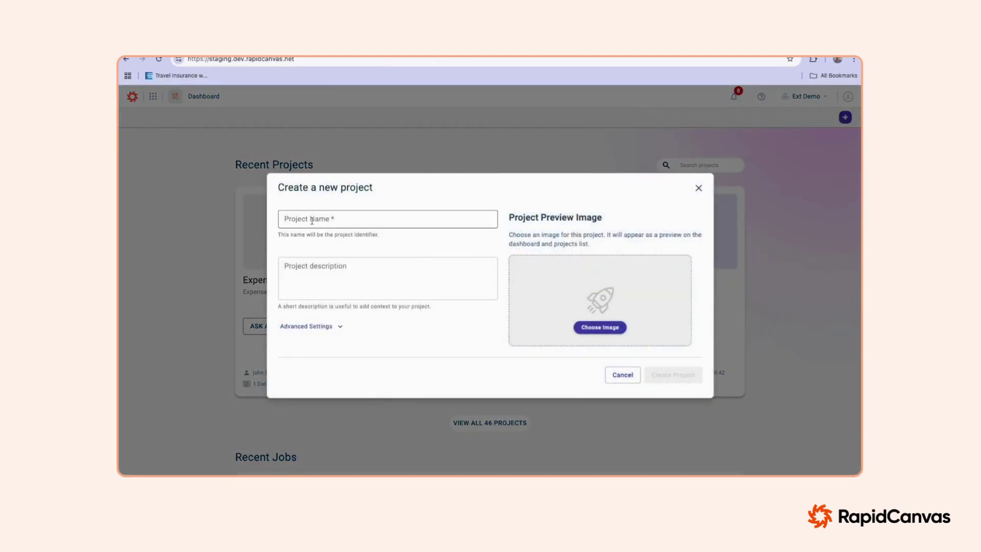
text(Loand default)
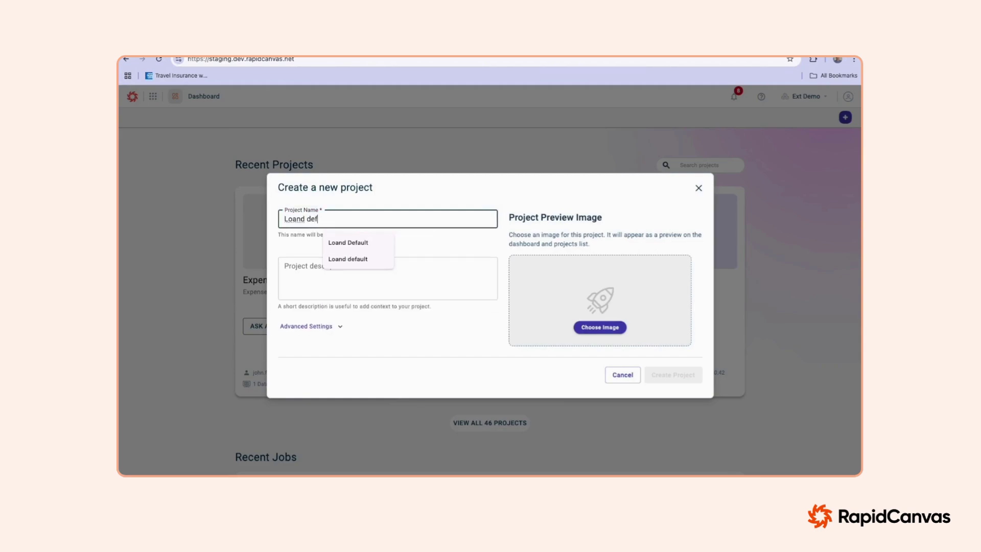
click(314, 279)
text(Predict loan default)
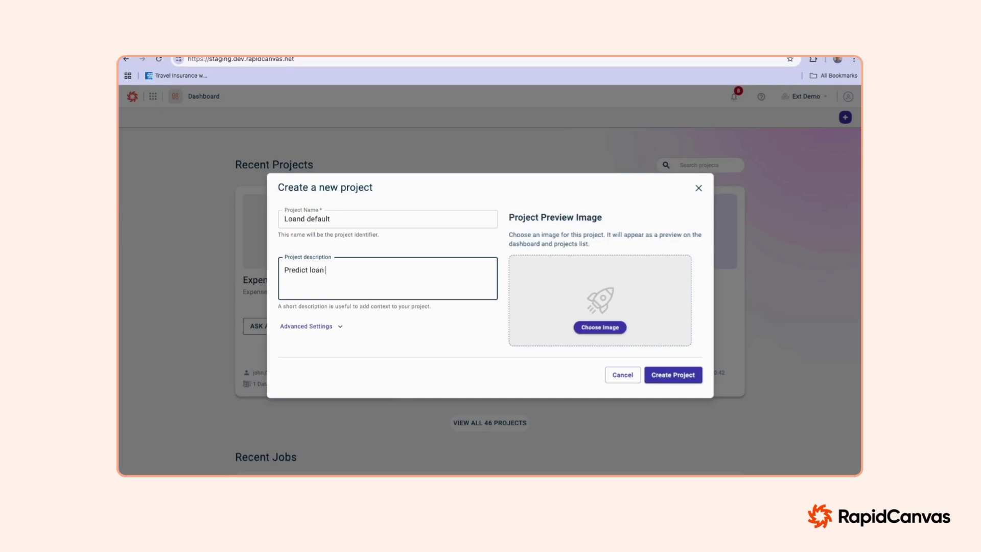
click(604, 328)
click(327, 299)
click(679, 416)
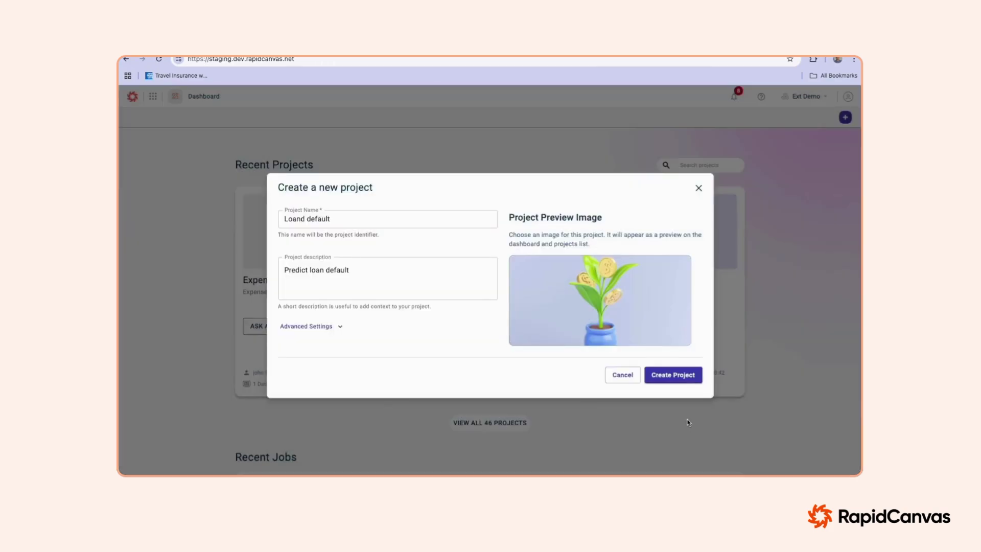
click(679, 376)
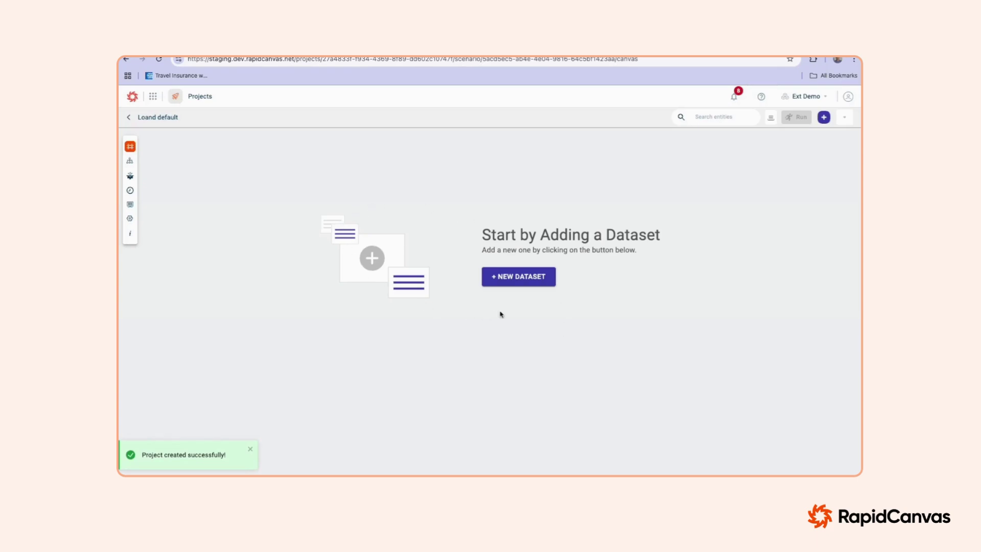
Step: Start a new dataset in the project and check which connector types are offered for a new connection, returning to dataset creation
click(519, 278)
click(203, 215)
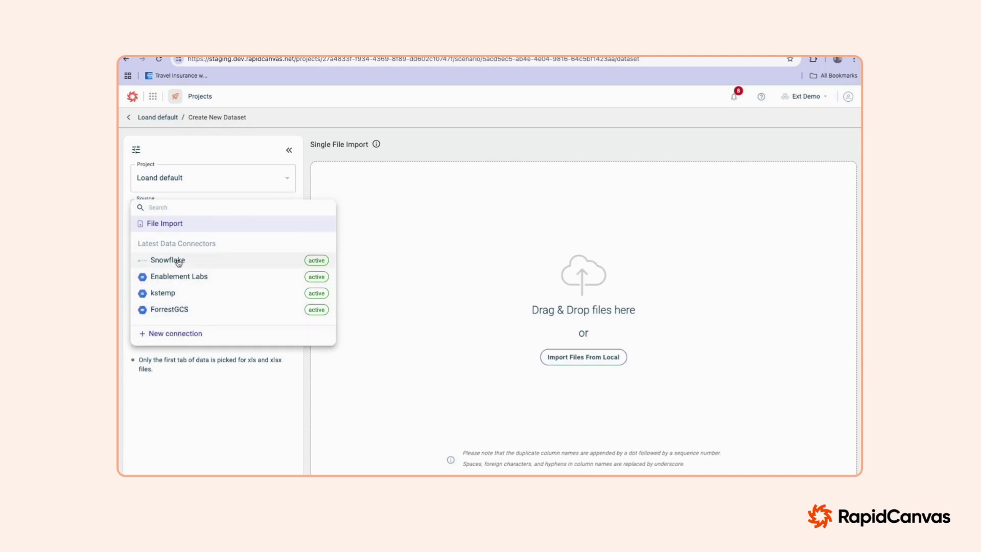
click(175, 333)
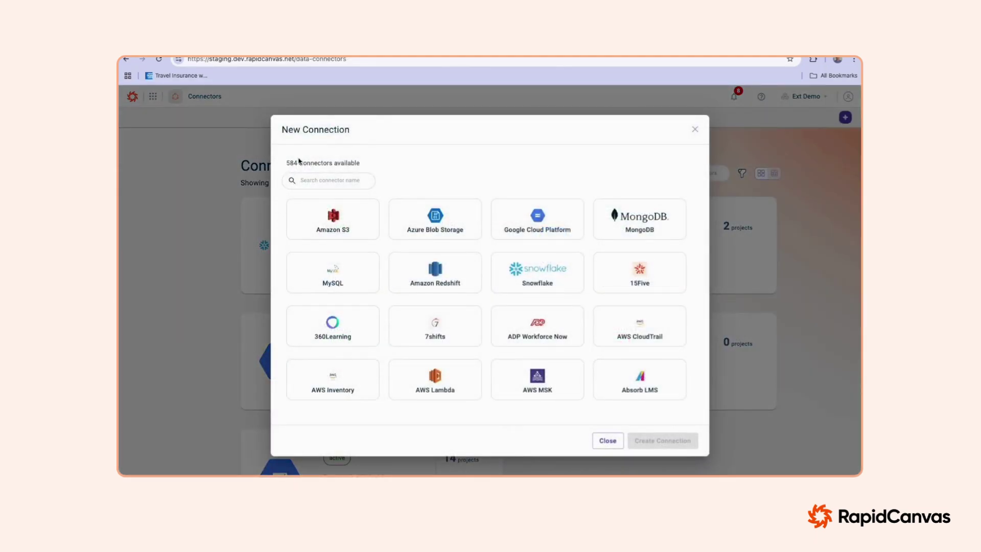
click(608, 440)
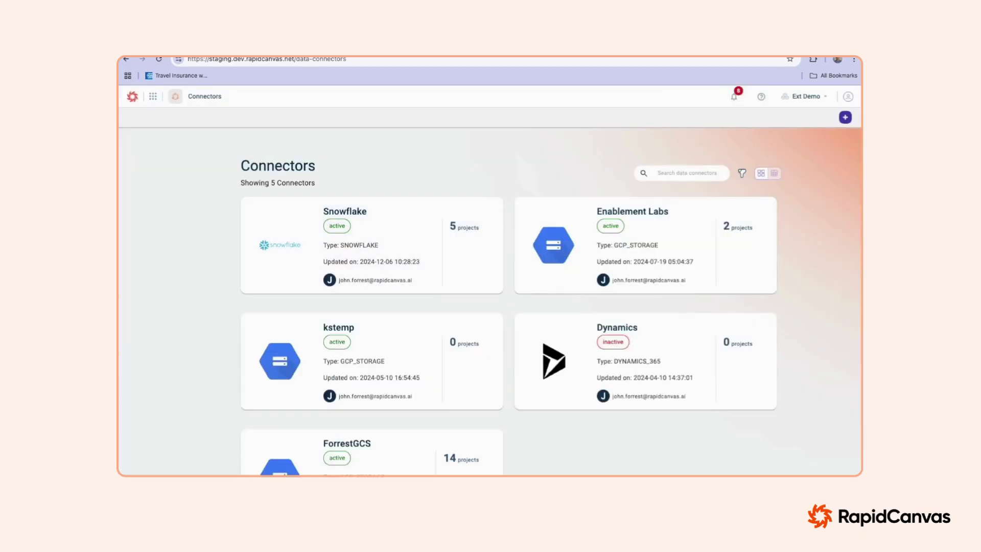
click(125, 59)
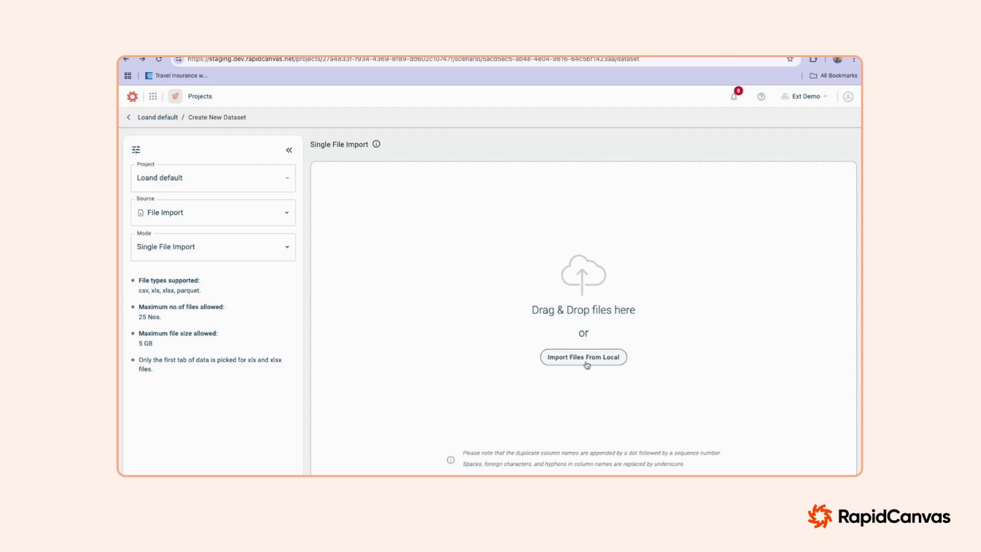
Step: Choose the Snowflake connection as the data source and name the dataset loandefault
click(239, 223)
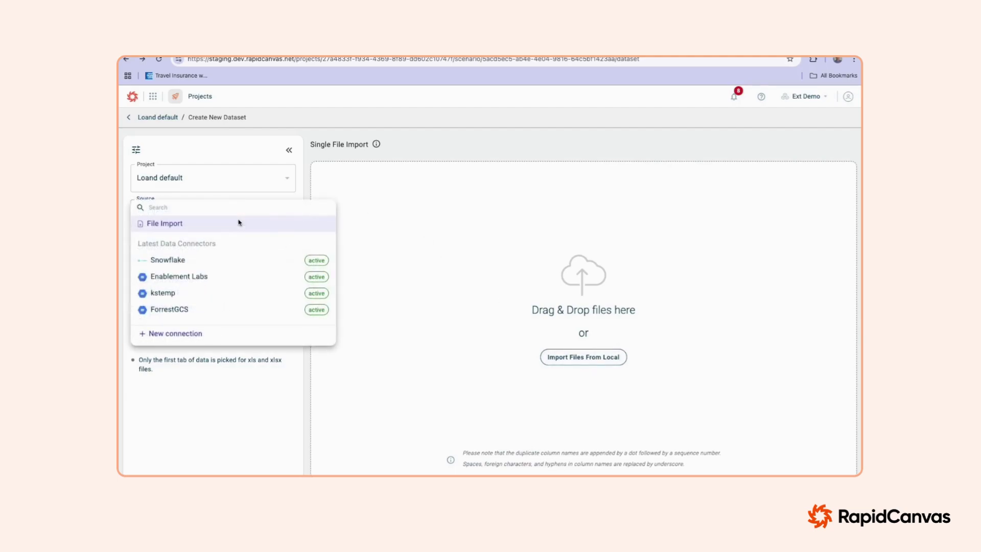
click(185, 264)
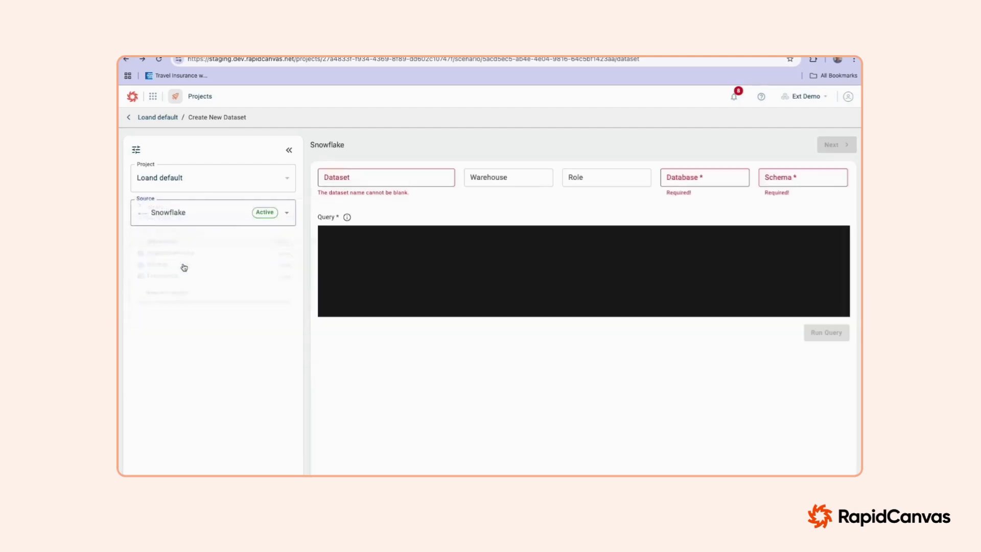
click(407, 178)
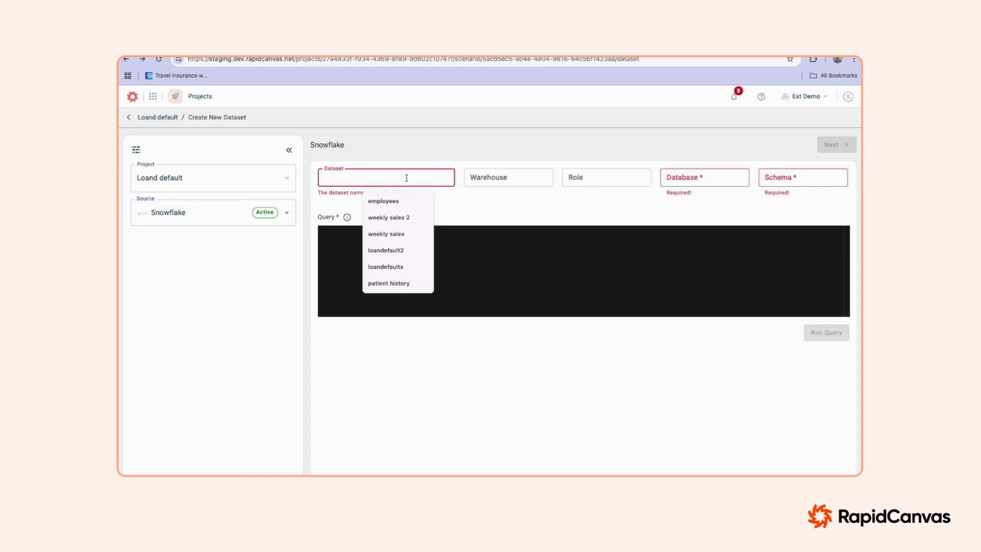
click(402, 250)
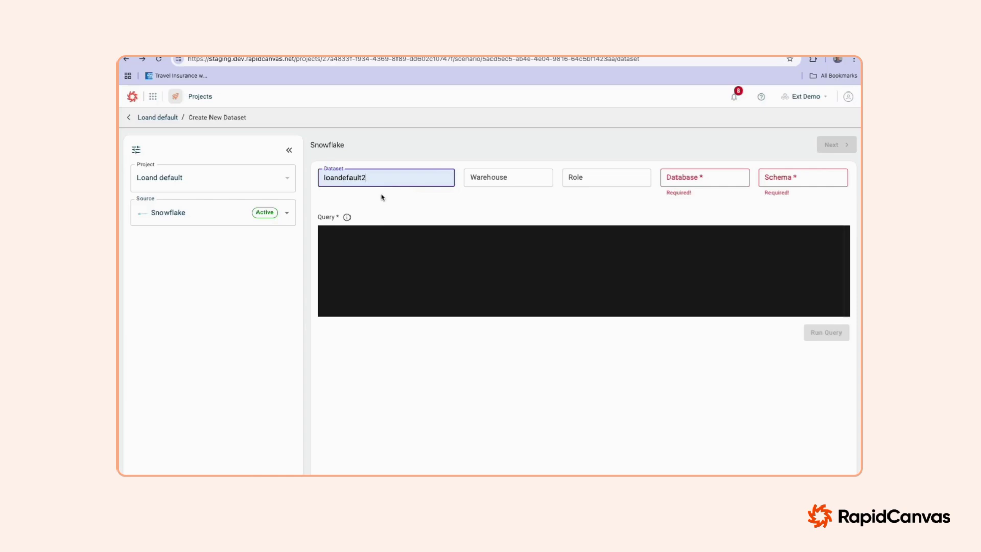
key(BackSpace)
Step: Set the warehouse to COMPUTE_WH, the role to ACCOUNTADMIN, the database to labs and the schema to public
click(486, 177)
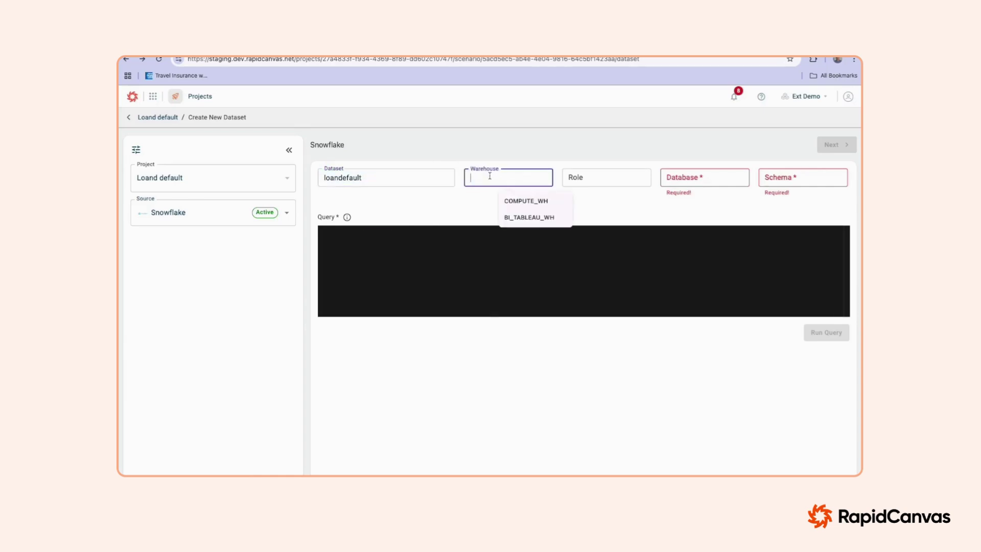
click(536, 202)
click(602, 177)
click(632, 204)
click(677, 179)
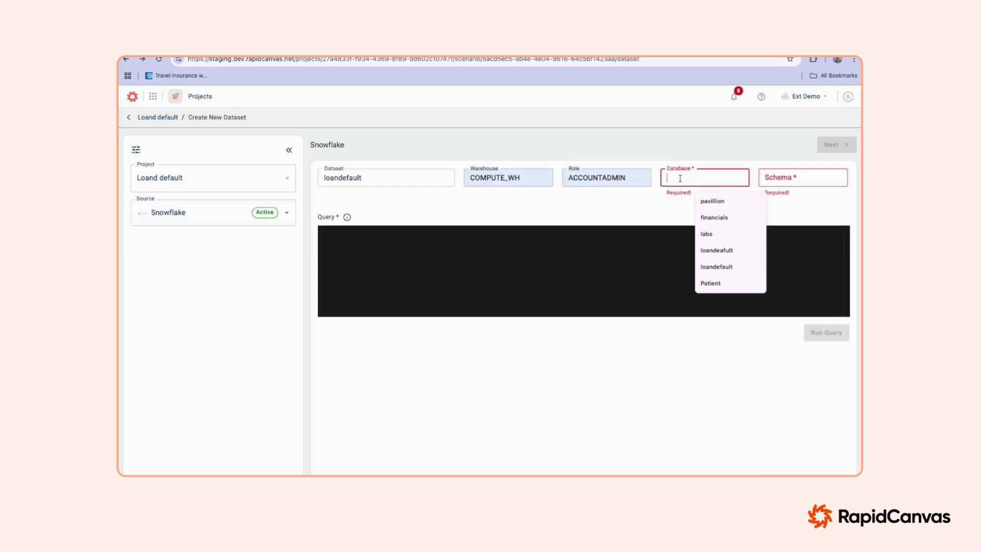
click(717, 233)
click(780, 183)
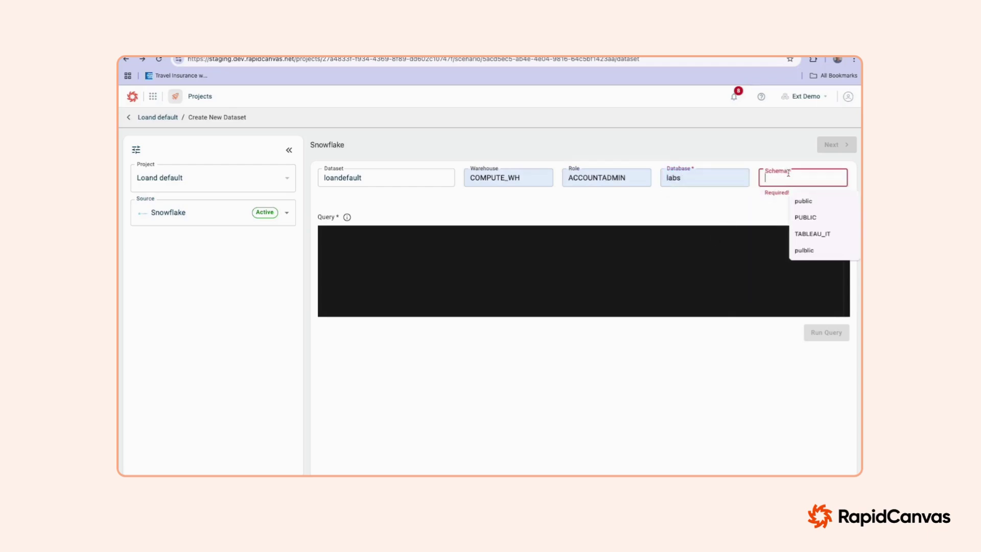
click(805, 205)
Step: Run the query "Select * from loandefault" and finish creating the dataset from its result
click(545, 246)
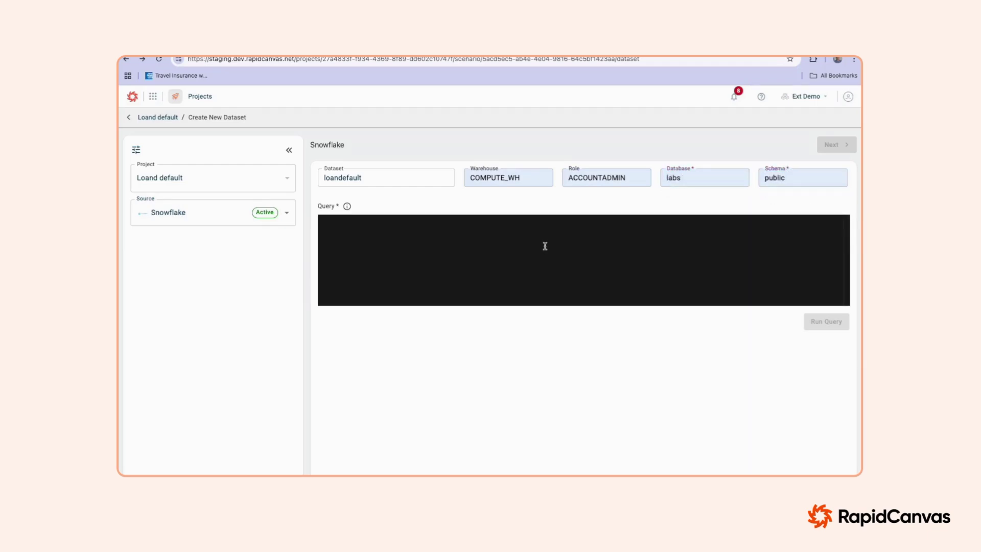
text(Select * from t)
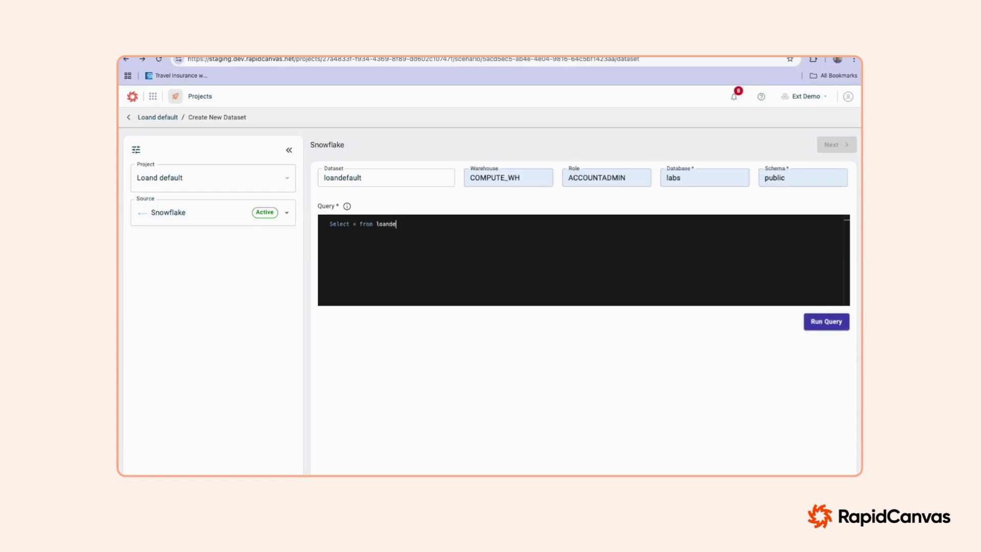
click(826, 327)
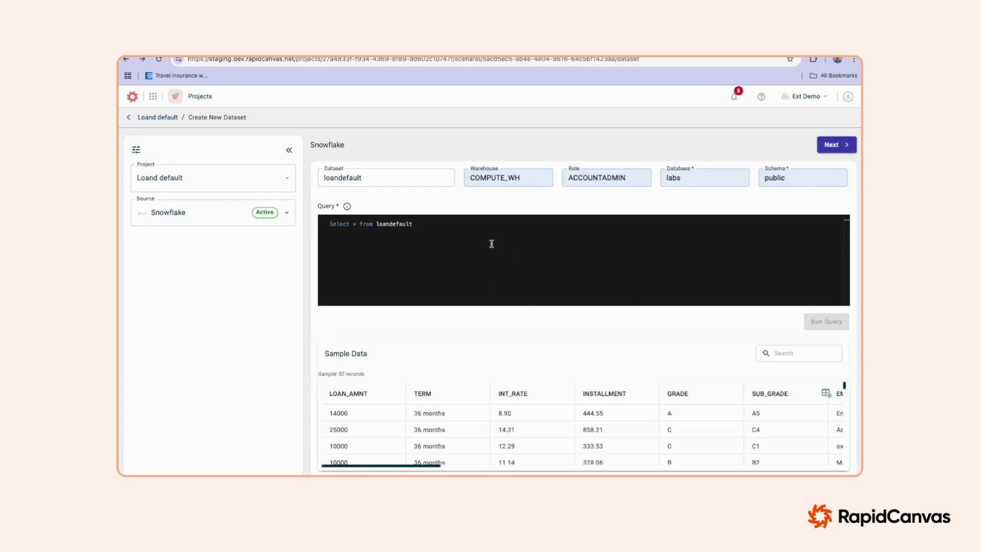
click(836, 145)
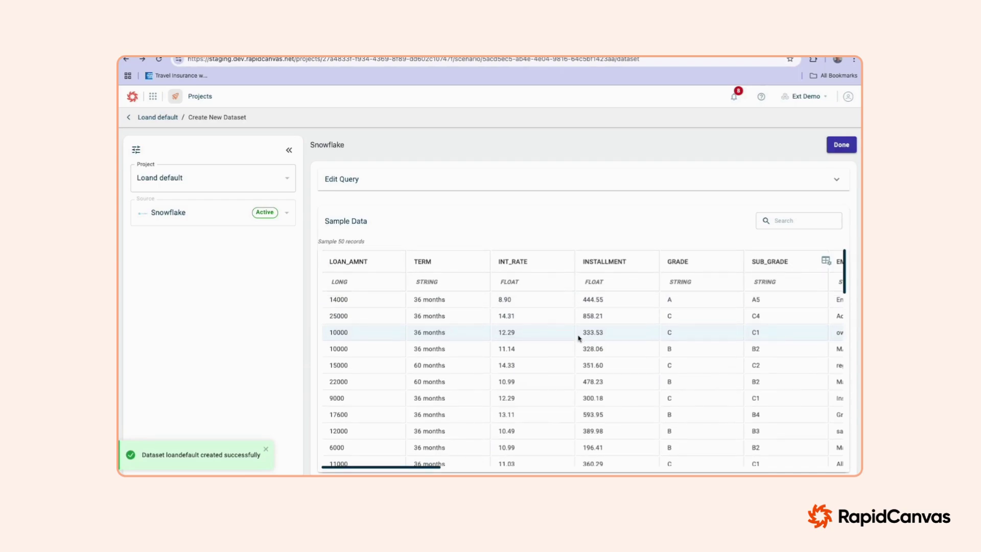
click(841, 146)
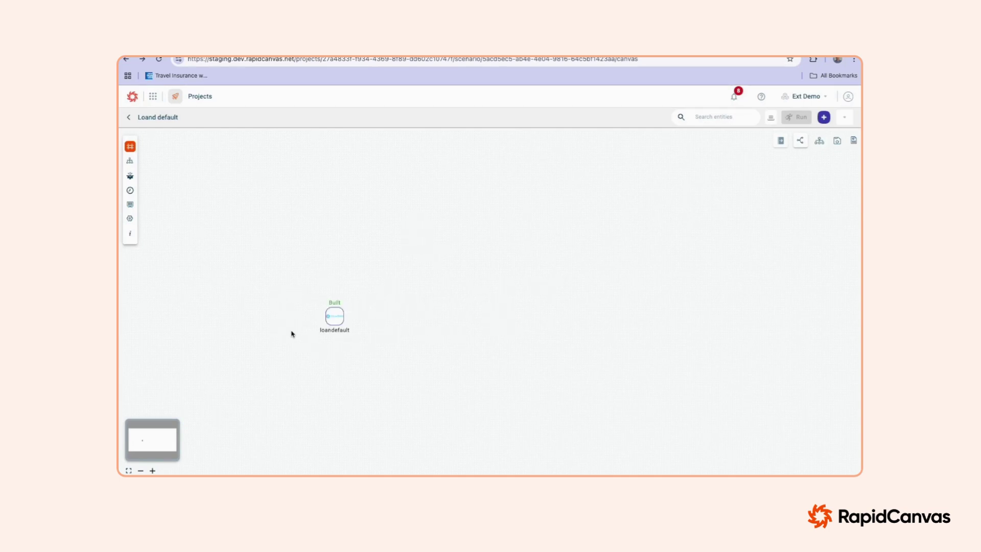
Step: View the loandefault dataset's records, and examine its data analysis overview and correlation heatmap
click(336, 319)
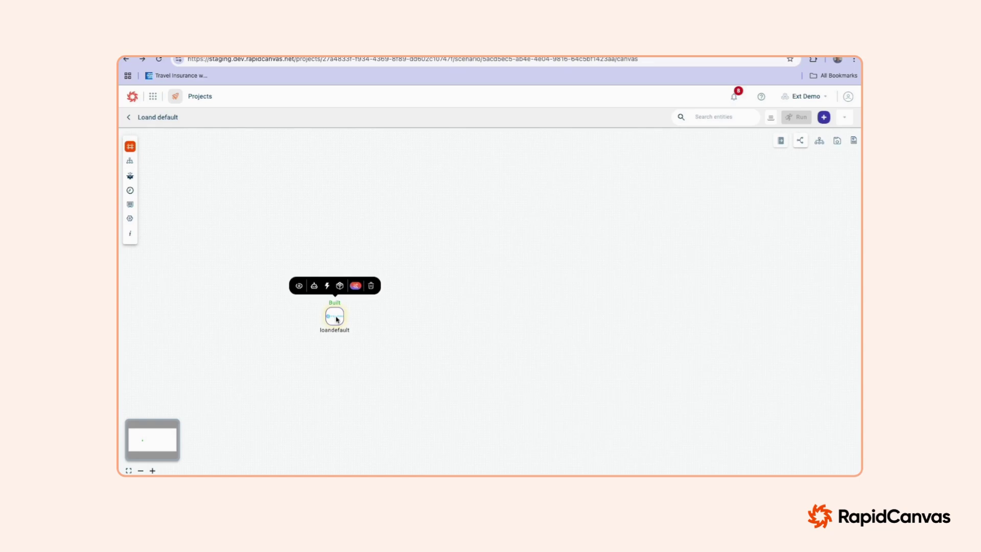
click(299, 287)
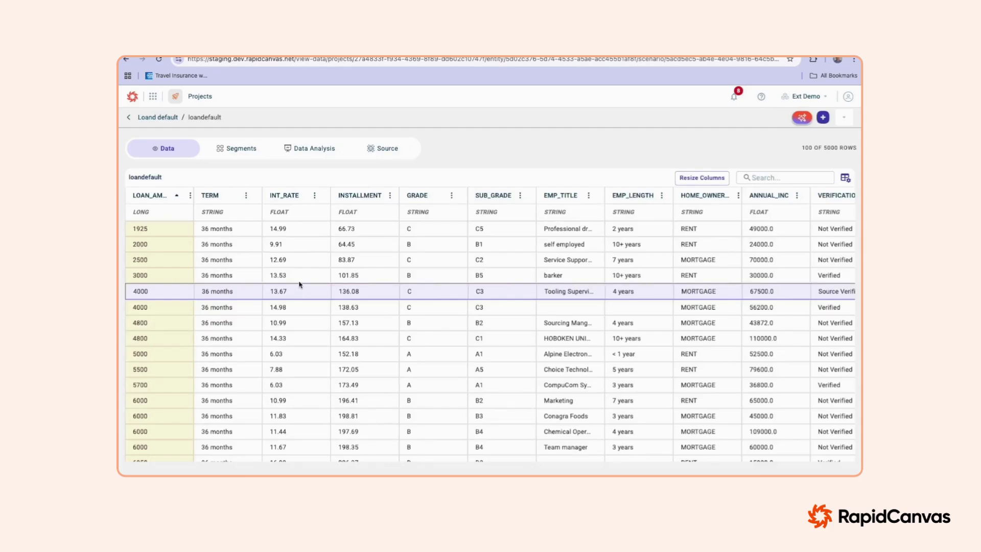
click(310, 152)
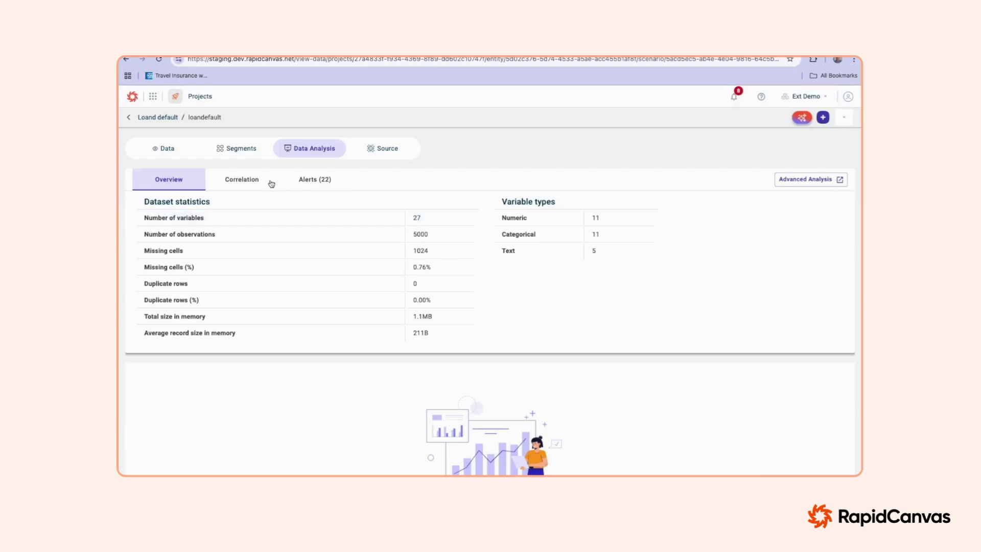
click(246, 181)
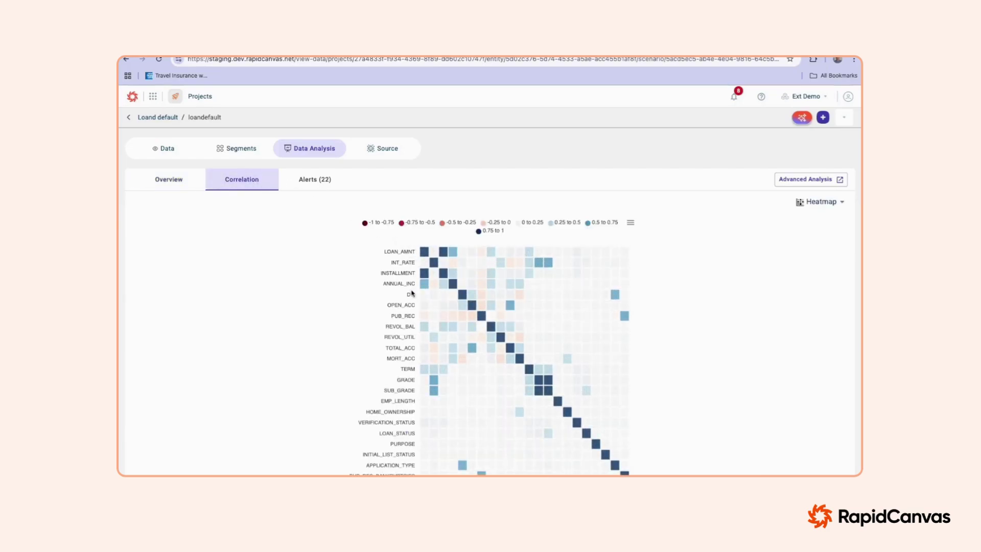
scroll(333, 315, down, 1)
mouse_move(425, 239)
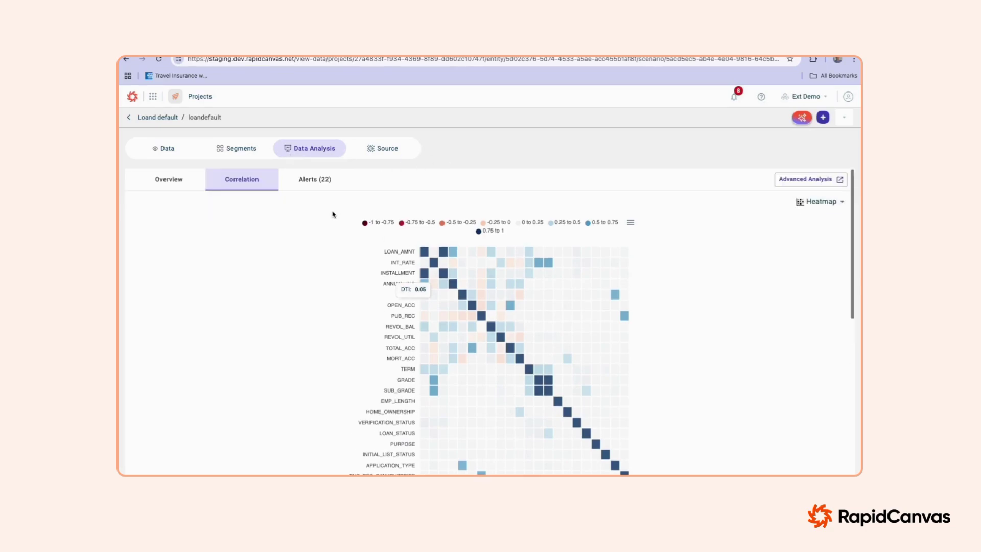
Step: Review the data analysis alerts for the loandefault dataset, including the skewness alert on ANNUAL_INC
click(317, 188)
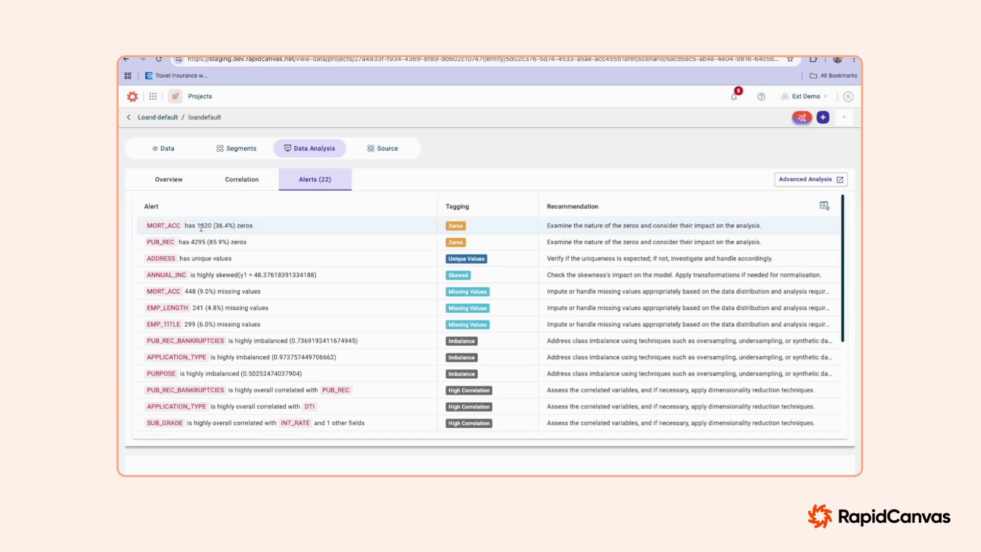
scroll(196, 245, down, 1)
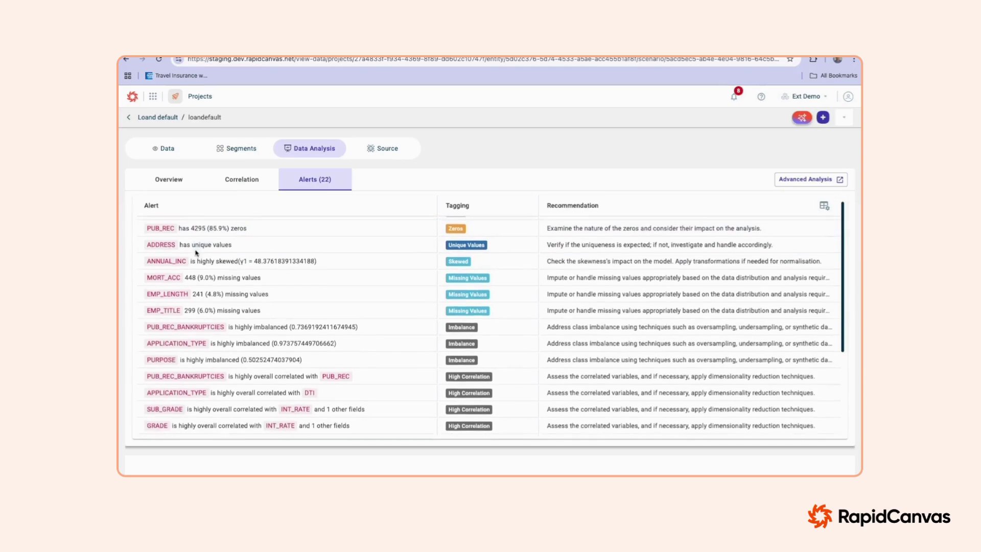
drag(147, 254, 188, 254)
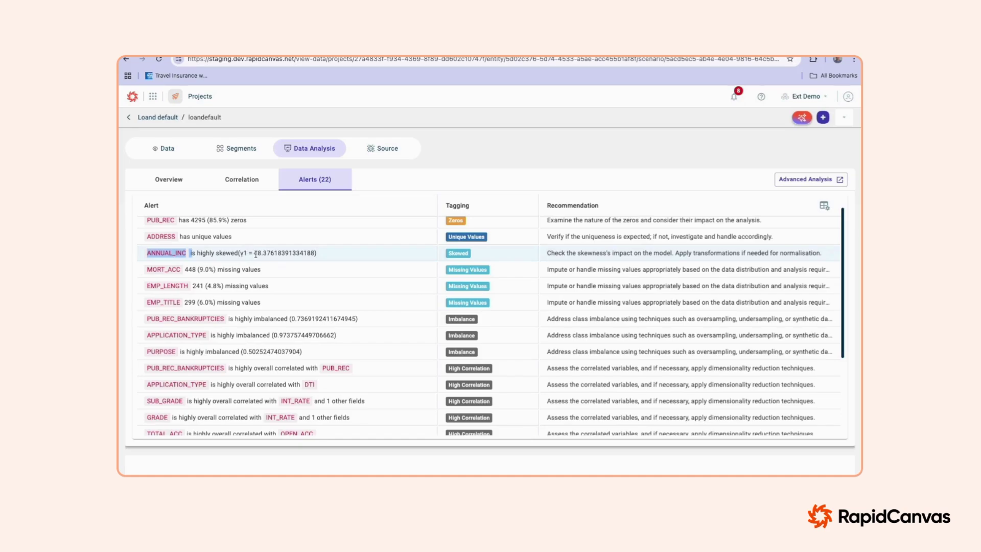
click(280, 254)
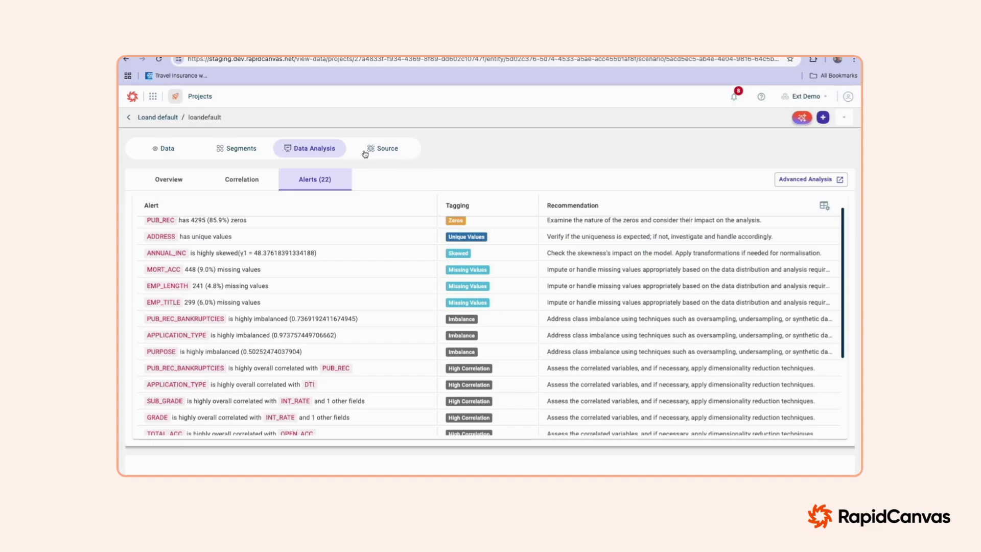
Step: Open the advanced analysis profiling report and examine the detailed statistics of the ANNUAL_INC variable
click(802, 180)
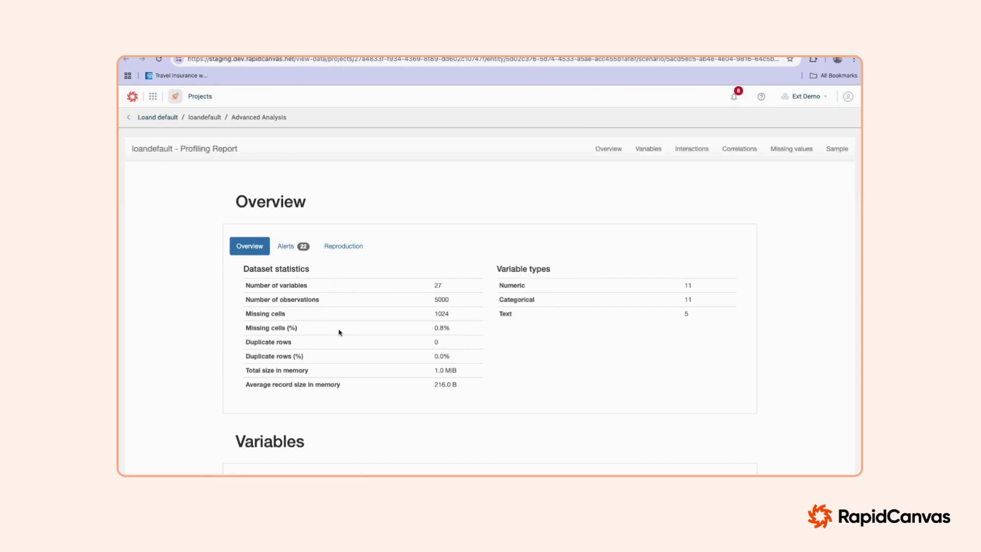
scroll(339, 332, down, 3)
click(308, 343)
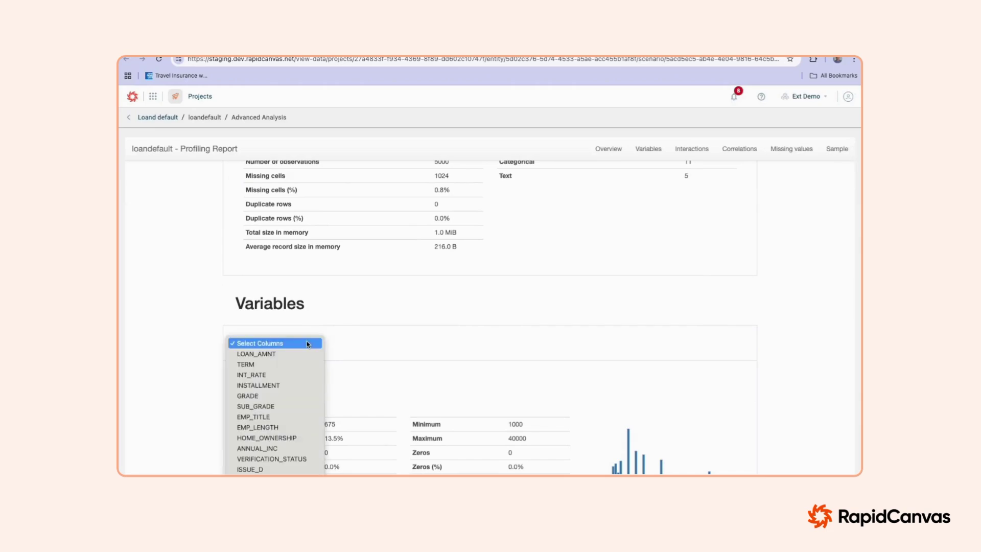
click(275, 448)
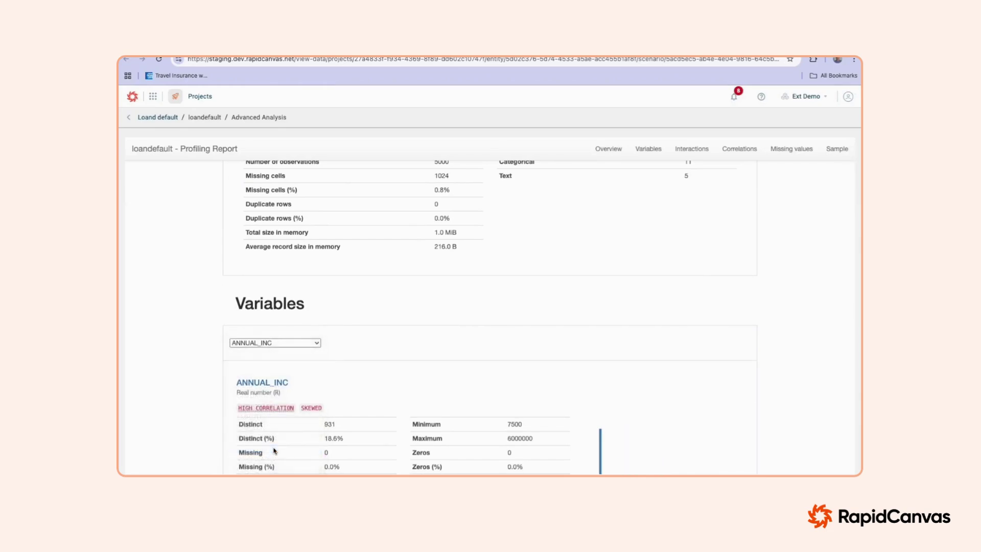
scroll(458, 384, down, 2)
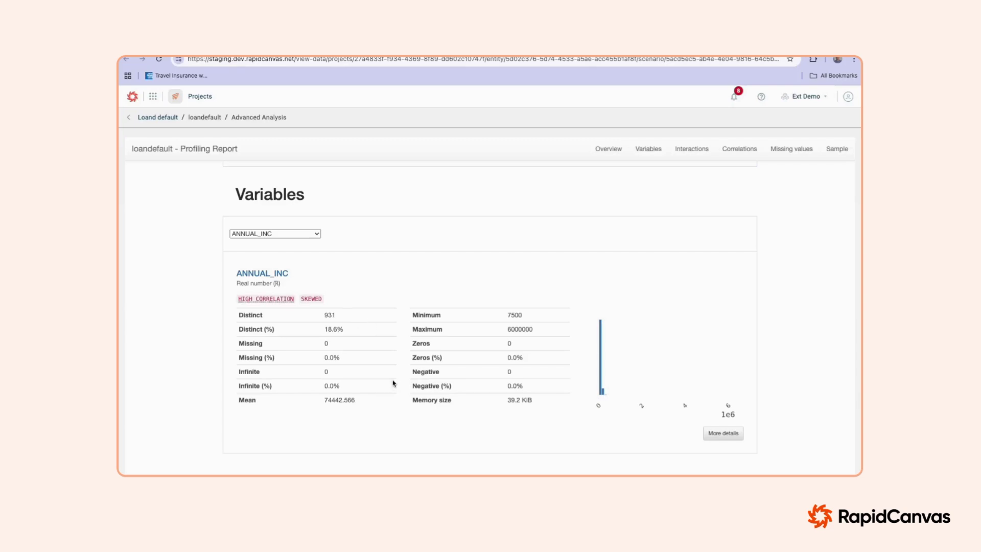
click(722, 433)
scroll(413, 346, down, 3)
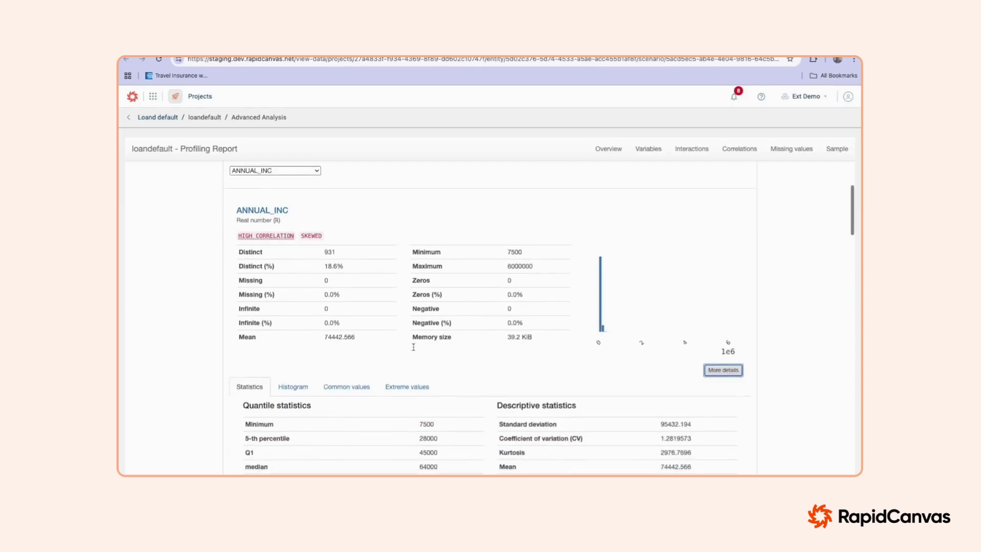
Step: View the extreme values of the ANNUAL_INC variable, checking both the minimum 10 and maximum 10 values
click(414, 304)
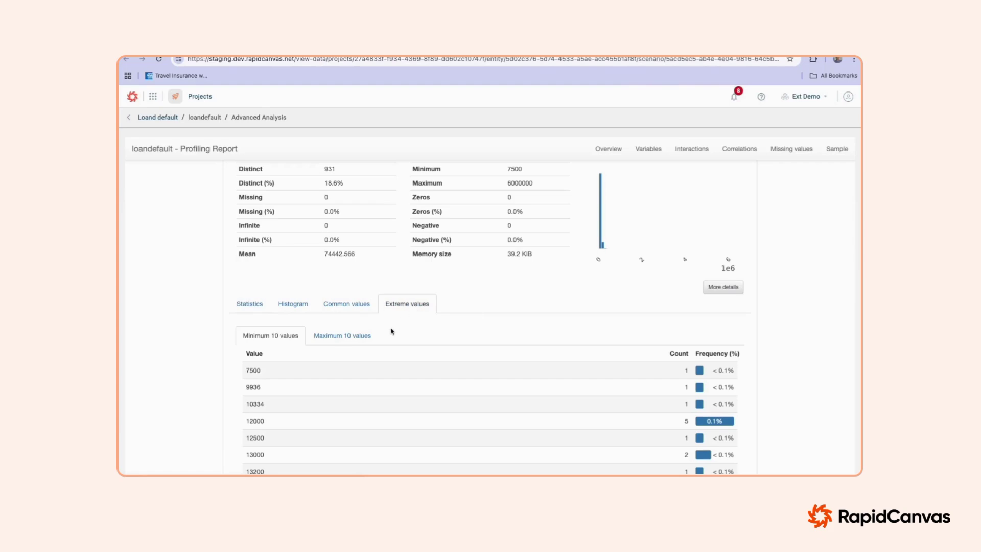
scroll(317, 415, down, 1)
scroll(325, 418, down, 1)
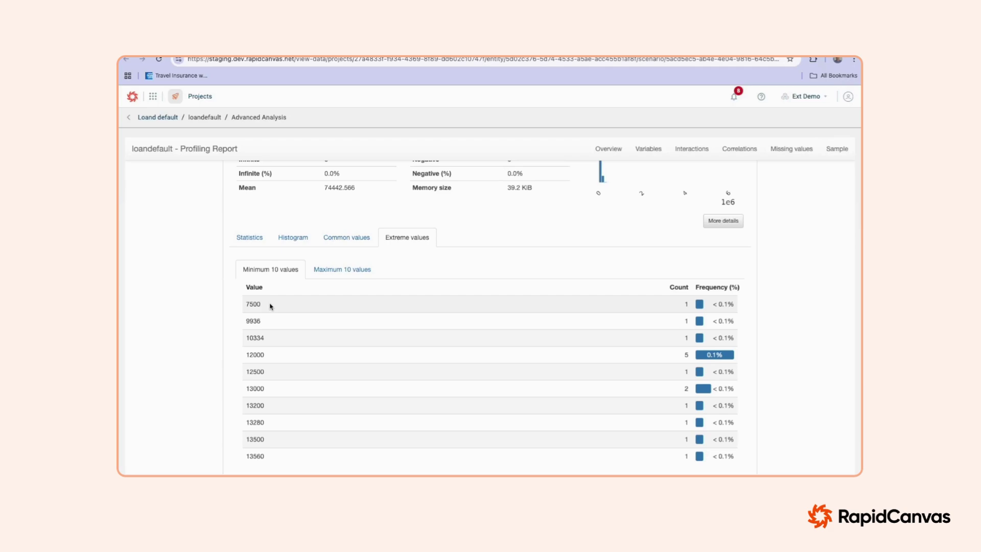
click(341, 270)
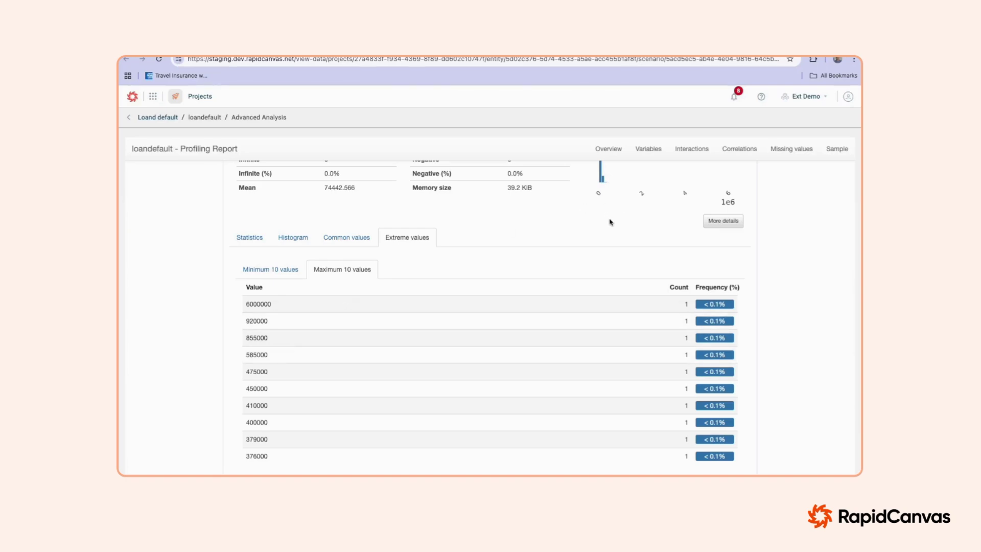
Step: Return to the Loand default canvas, reposition the loandefault node, and start an AI-assisted recipe from it with its records expanded
click(174, 121)
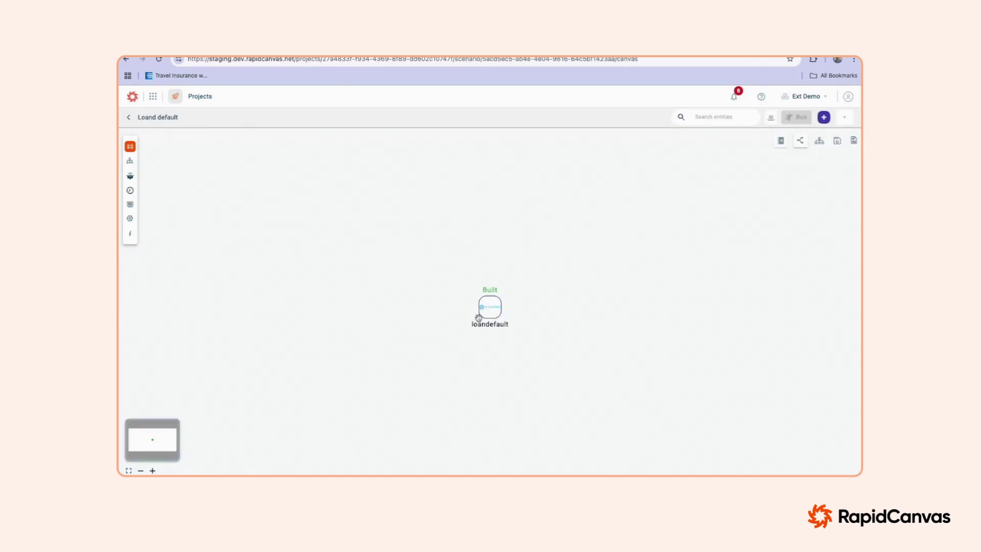
drag(493, 315, 289, 324)
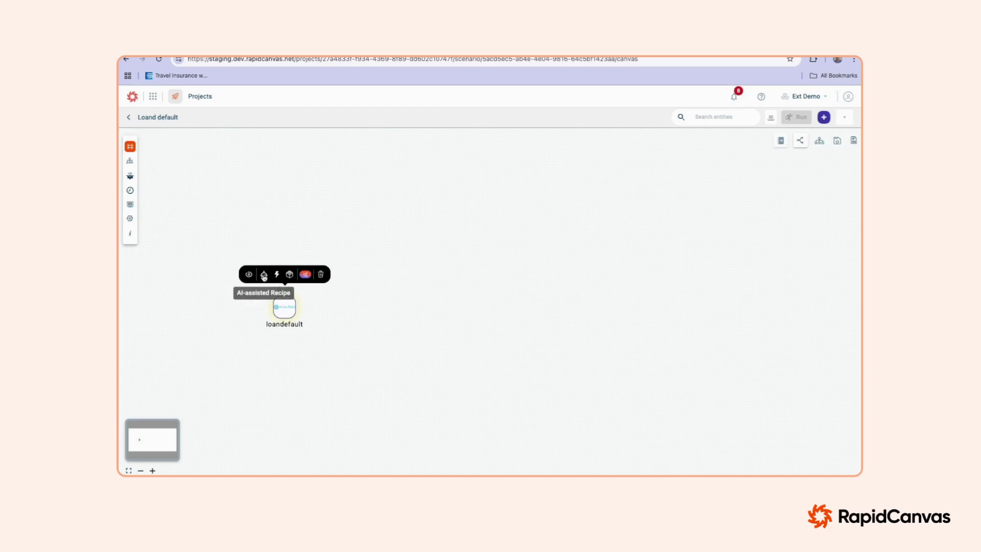
click(263, 275)
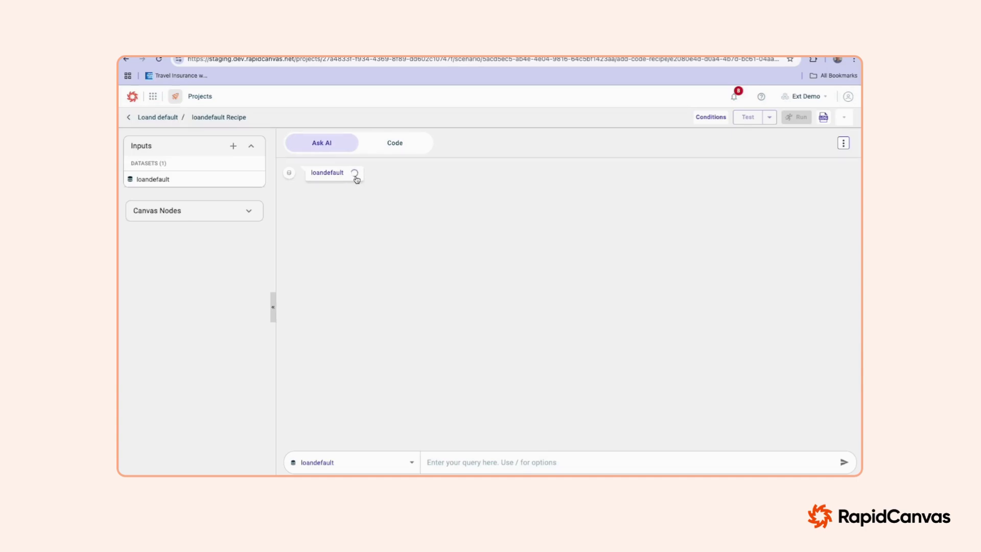
click(356, 179)
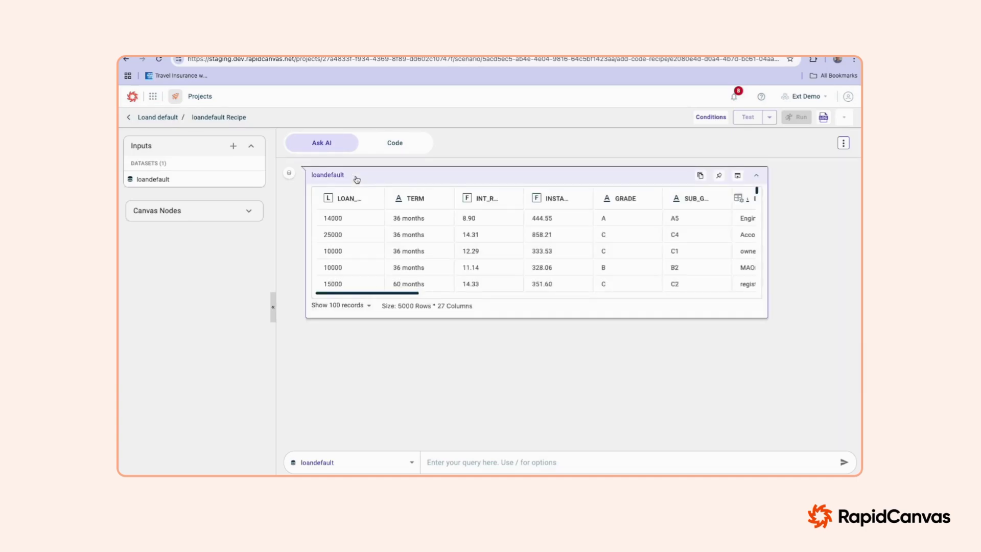
Step: Ask the AI to "remove rows where income is greater than 399000" from the loandefault dataset
click(483, 462)
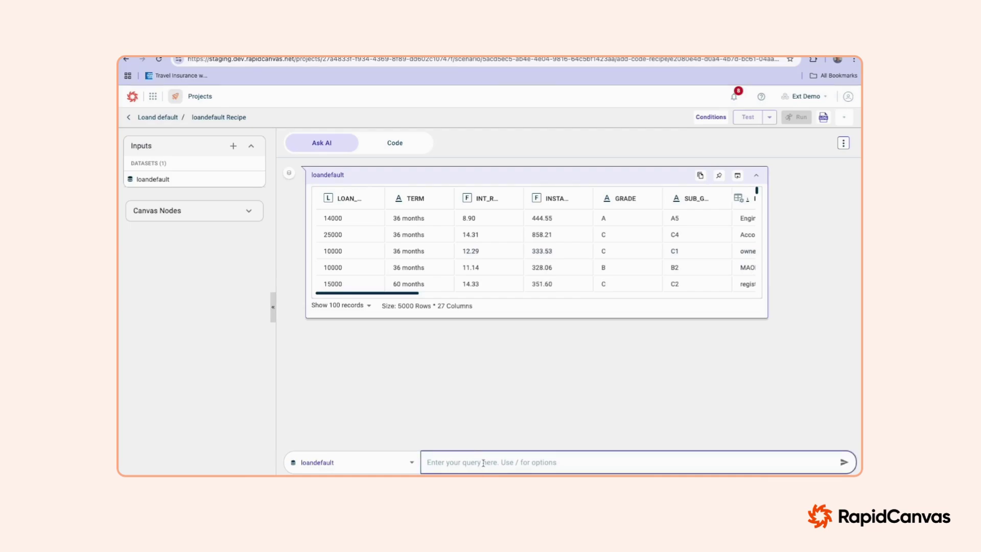
text(remove )
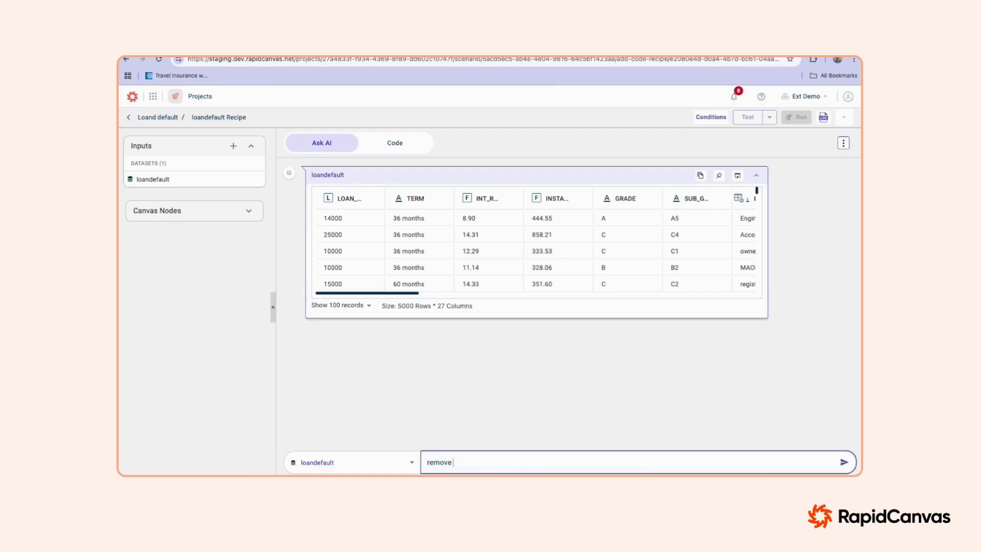
text(rows where sala)
key(BackSpace)
key(BackSpace)
key(BackSpace)
text(income is get)
text(eater tjhan)
key(BackSpace)
key(BackSpace)
key(BackSpace)
text(han 399000)
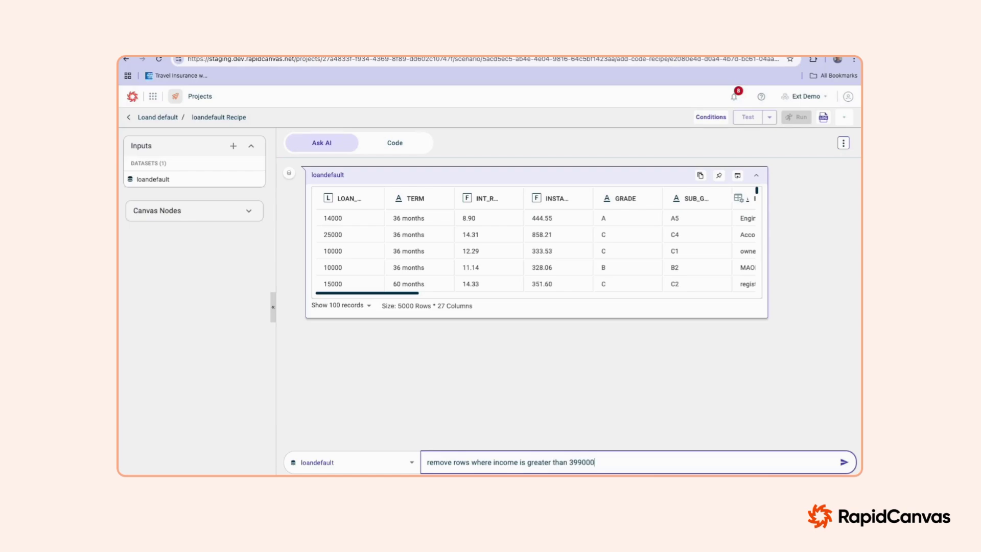
key(Return)
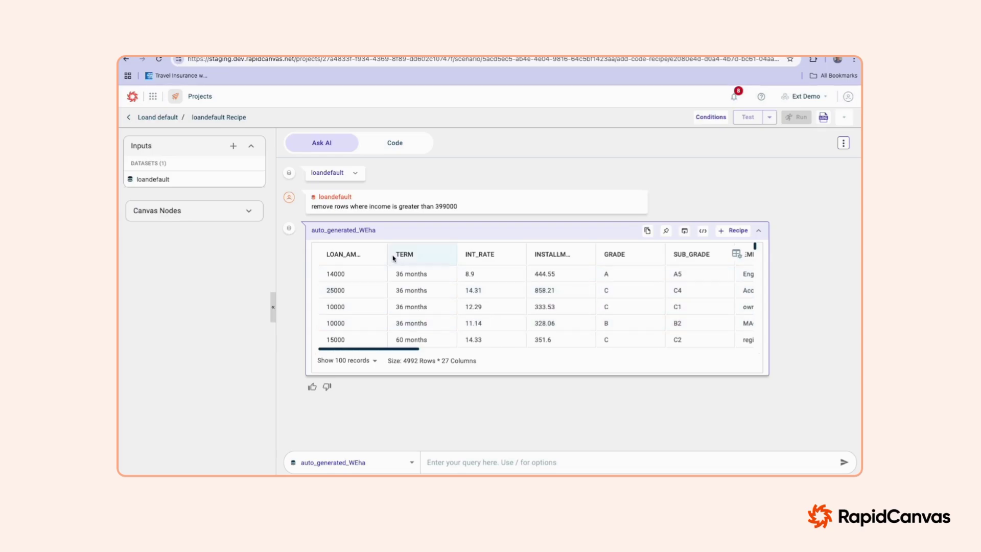
Step: Compare the row count of the original loandefault dataset with that of the filtered dataset
click(338, 172)
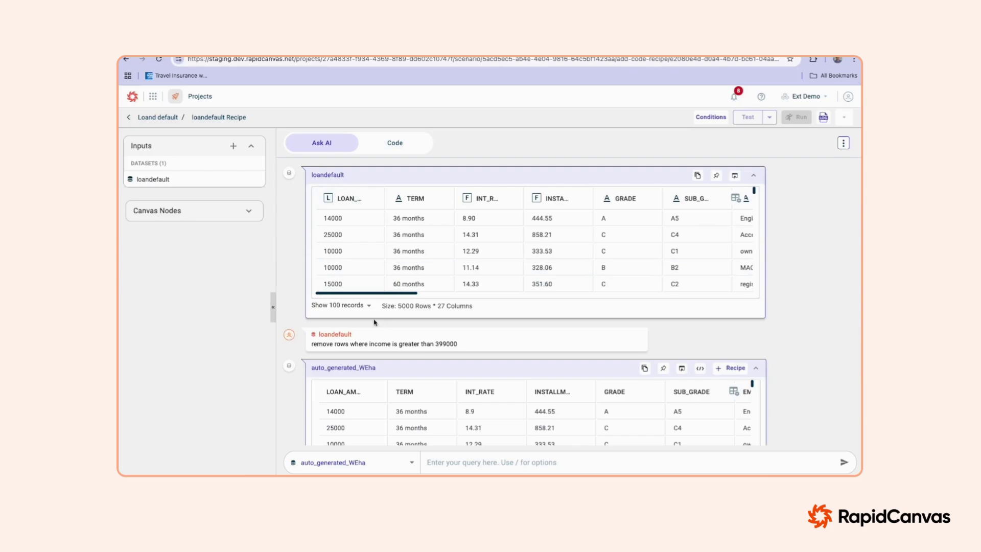
drag(398, 305, 415, 305)
scroll(457, 357, down, 2)
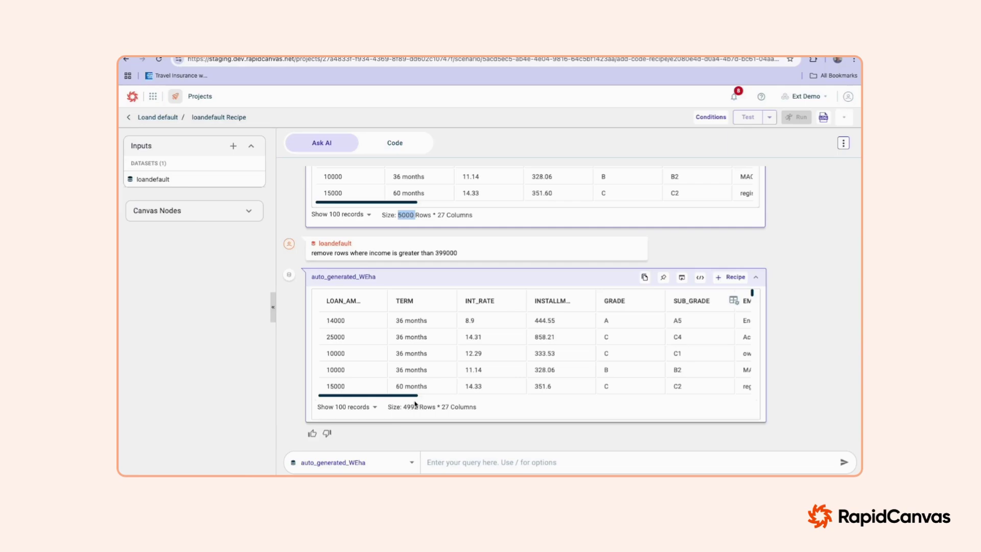
Step: Ask the AI to "replace empl_length column with numeric only values" in the filtered dataset, and check the converted column
click(443, 464)
scroll(498, 357, right, 5)
scroll(496, 354, right, 3)
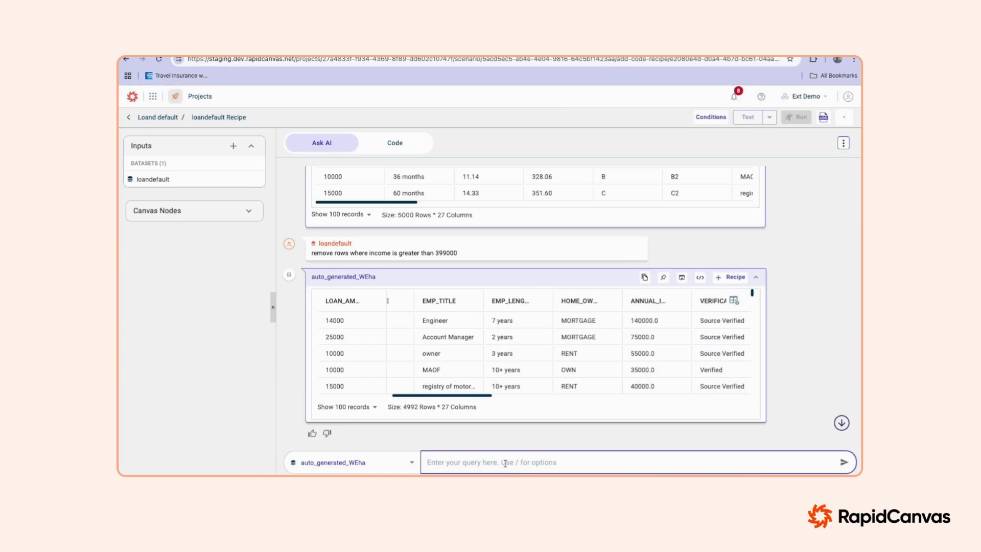
text(replace)
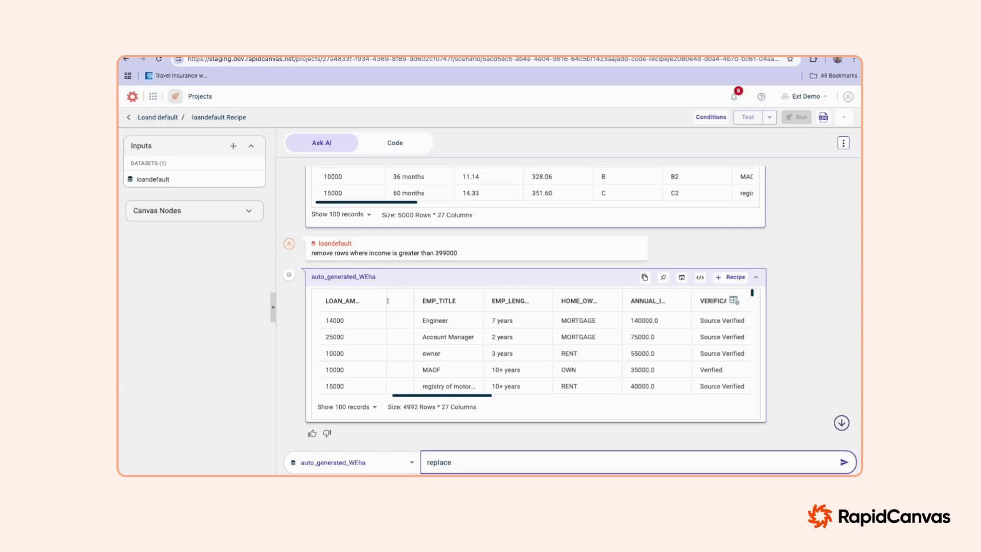
text( empl_length column with numeric only values)
key(Return)
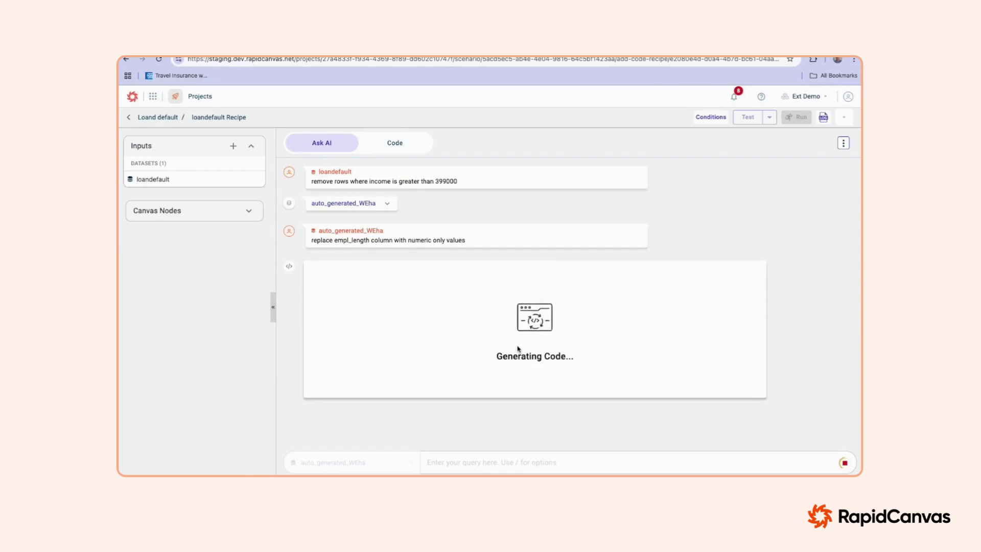
scroll(569, 356, right, 5)
scroll(569, 356, right, 1)
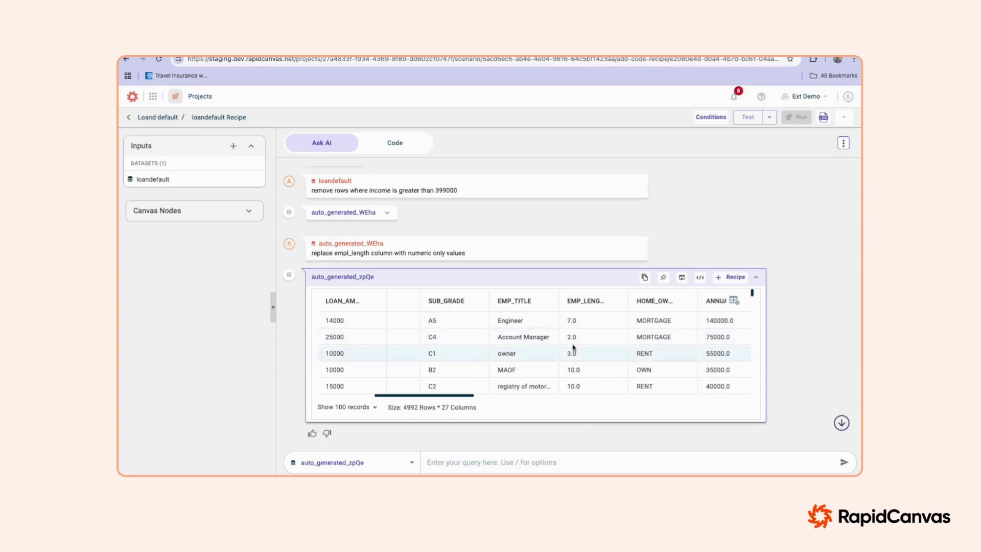
Step: Add the transformed dataset to the recipe under the name "clean data"
click(731, 276)
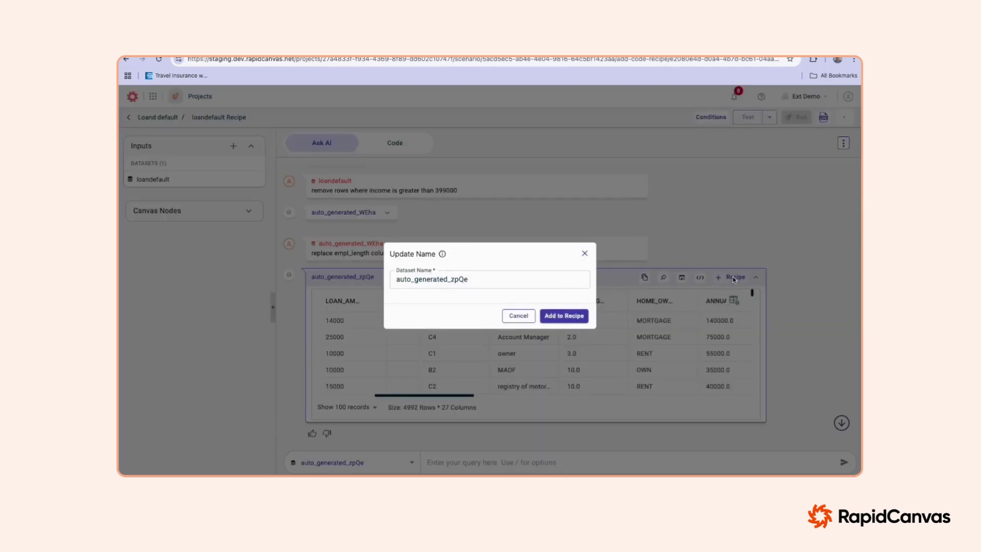
click(489, 283)
drag(470, 282, 375, 284)
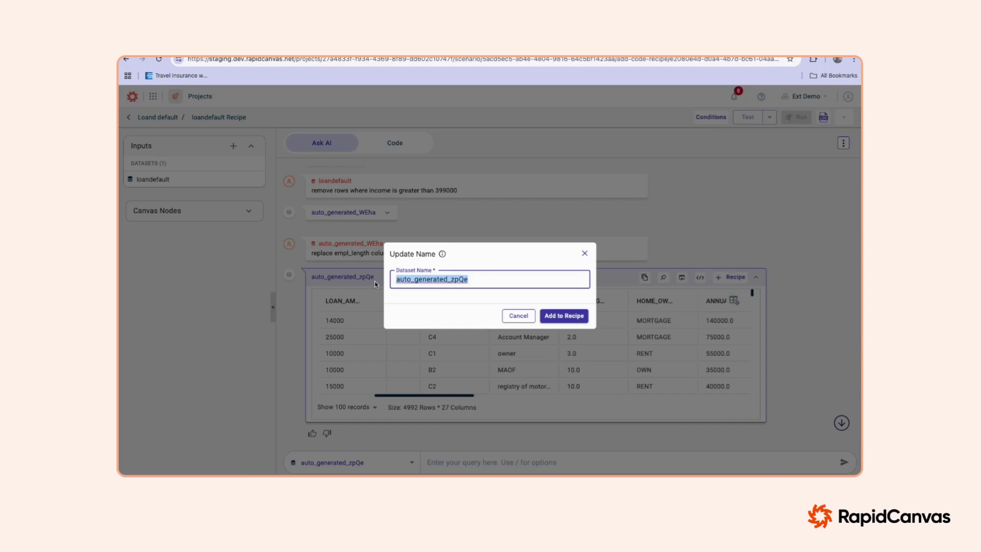
text(clean data)
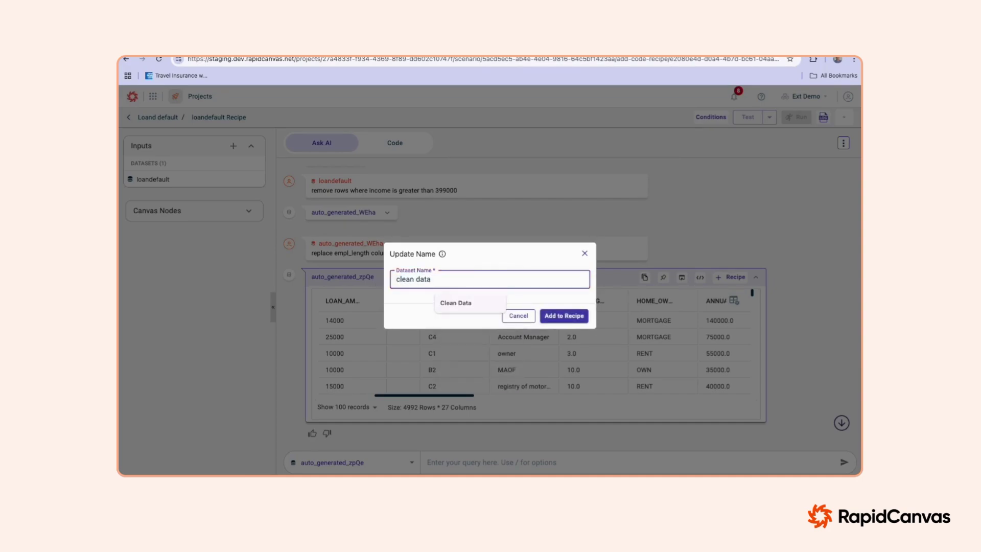
click(579, 316)
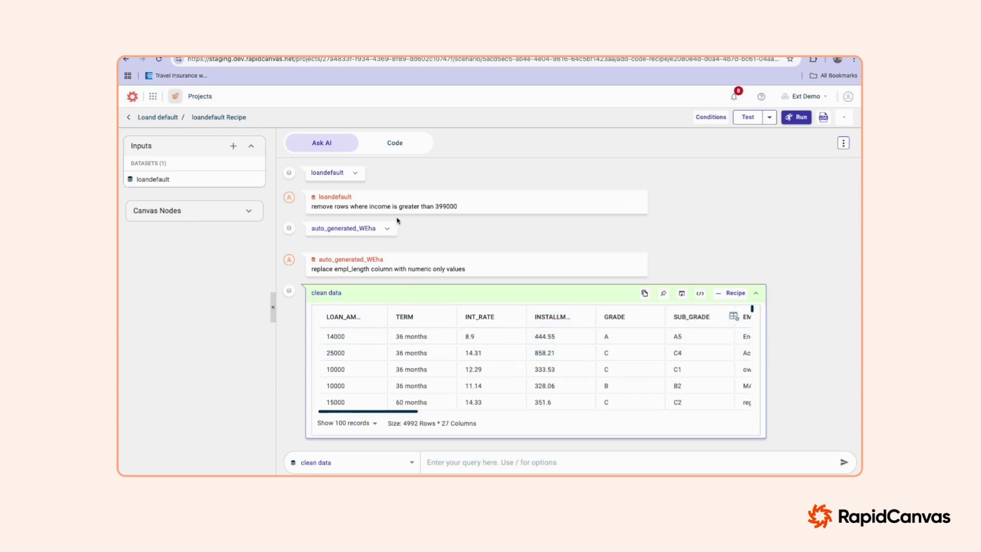
Step: Review the recipe's generated code for the income filter and employment length conversion, and return to the AI conversation
click(395, 144)
scroll(436, 285, down, 3)
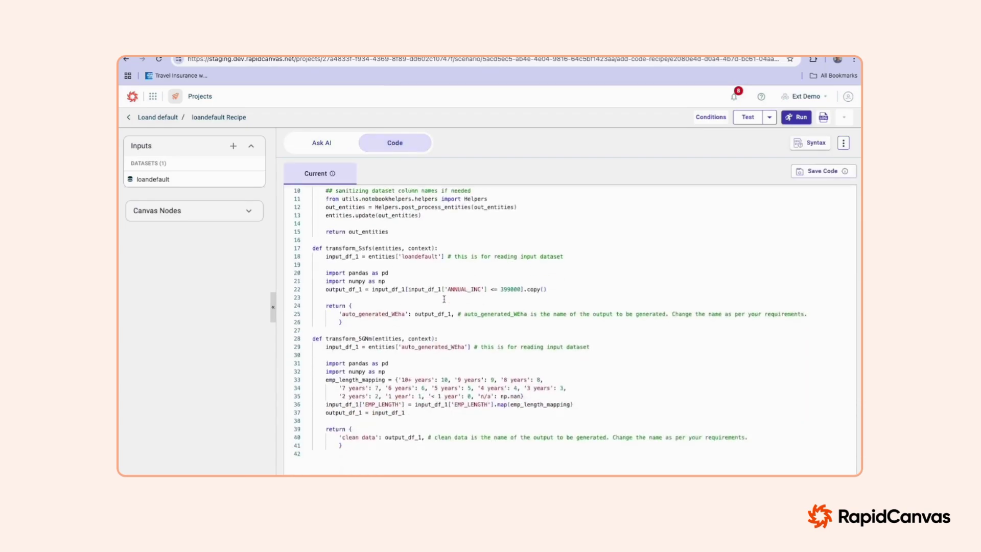
scroll(435, 285, up, 3)
click(322, 145)
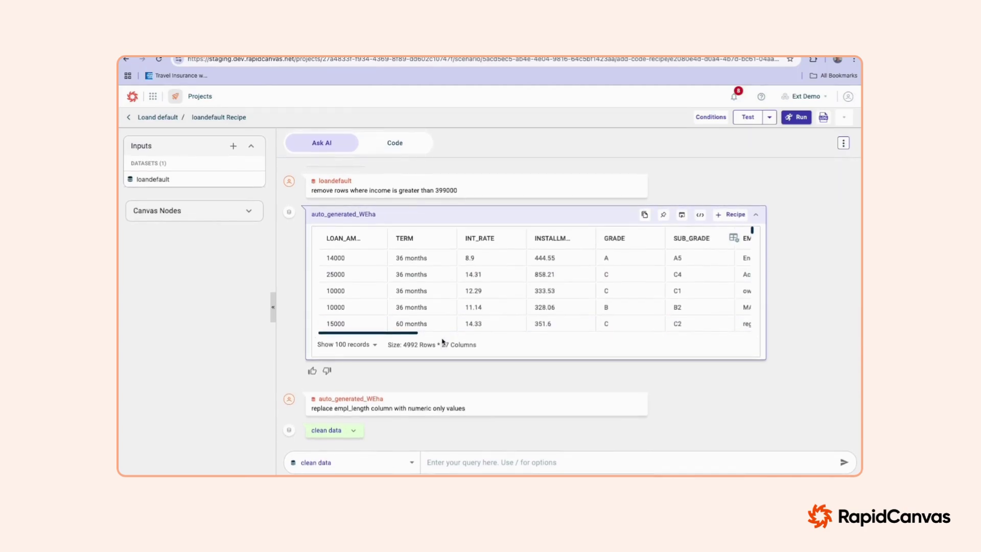
Step: Look at the slash options available for a query on the clean data dataset, and clear the prompt
click(459, 463)
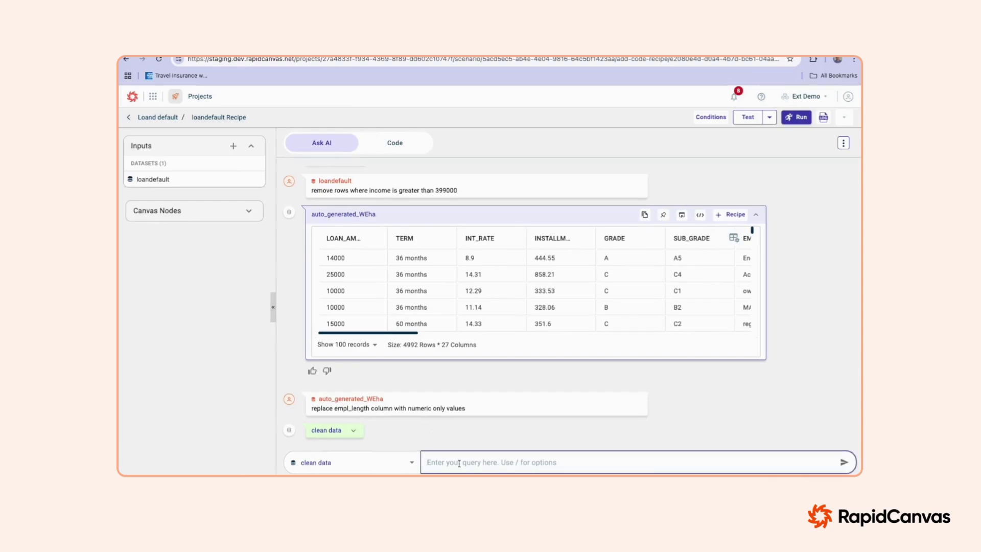
text(/)
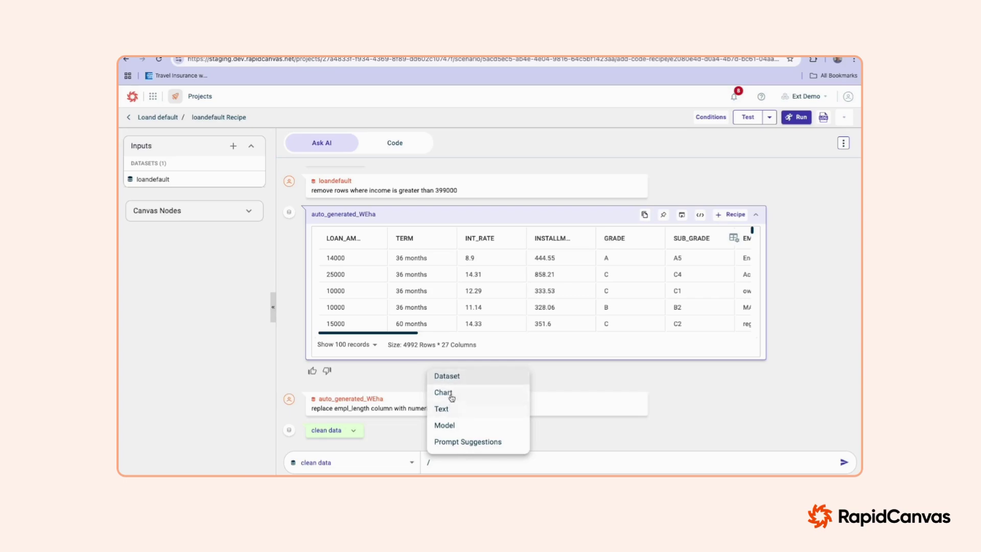
click(448, 462)
key(BackSpace)
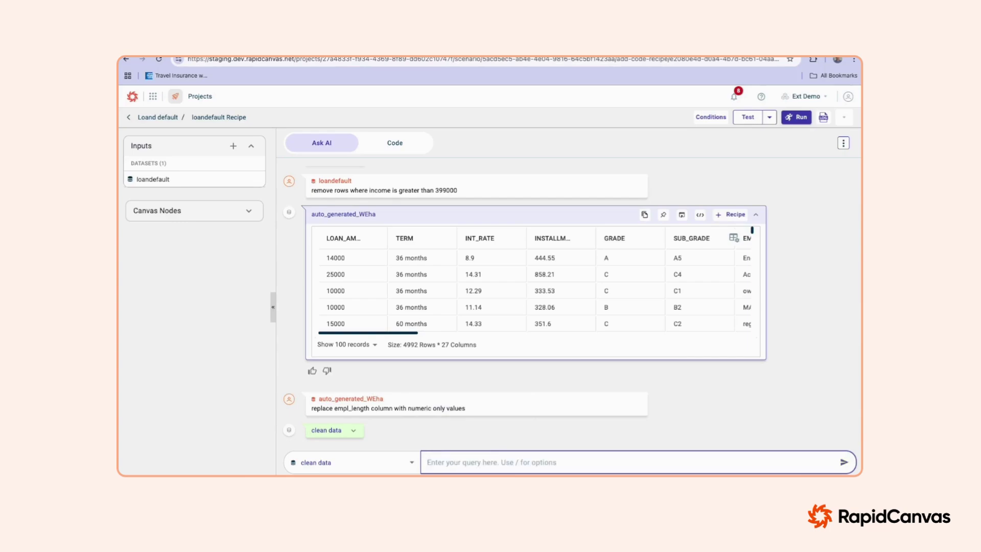
Step: Ask the AI for the average loan amount in the clean data dataset
text(what is the avergage lo)
key(BackSpace)
key(BackSpace)
key(BackSpace)
text(e loan)
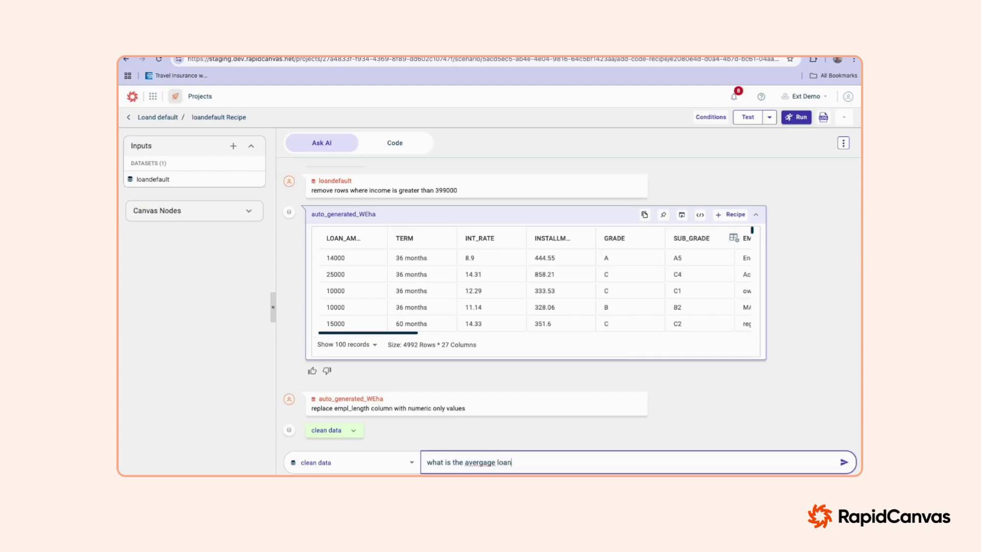
text( amount)
key(Return)
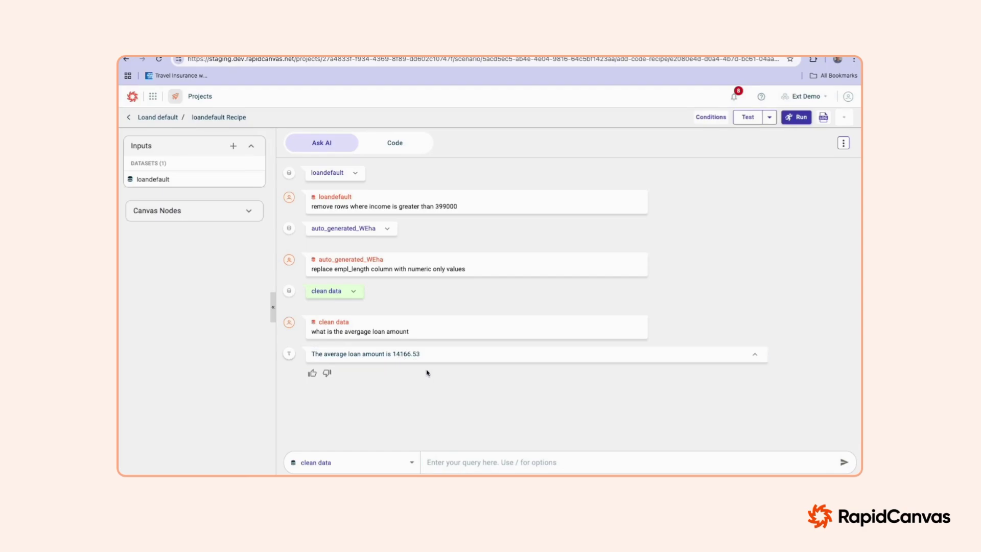
Step: Ask the AI to "plot loan amount vs annual income vs interest rate" from clean data, and zoom into part of the chart
click(457, 463)
text(plot loan amo)
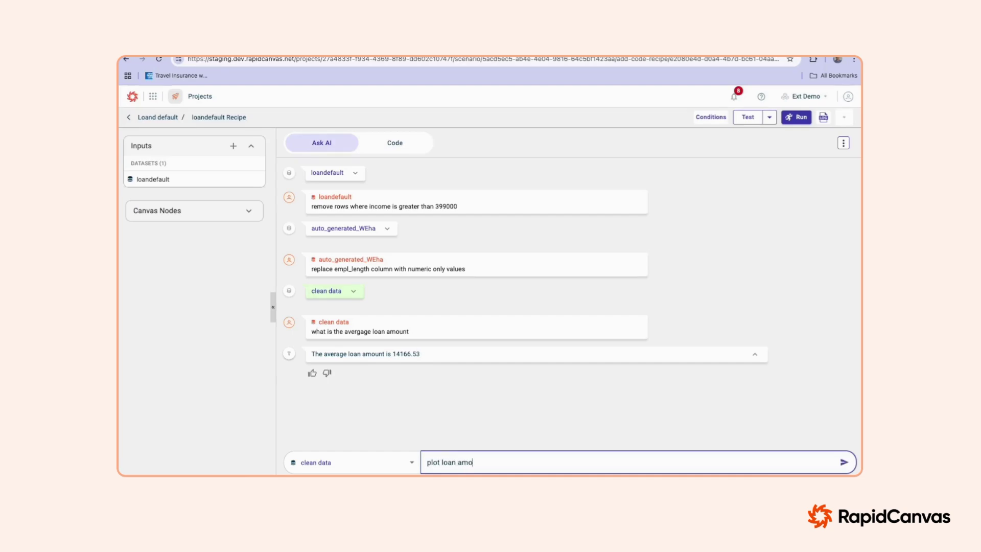
text(unt vs annual income vs interest rate)
key(Return)
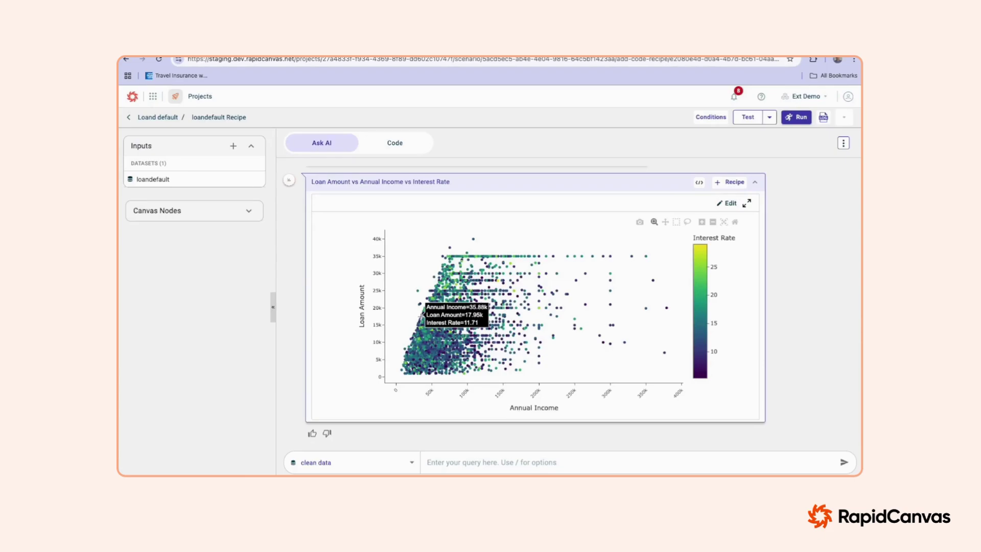
drag(413, 286, 453, 313)
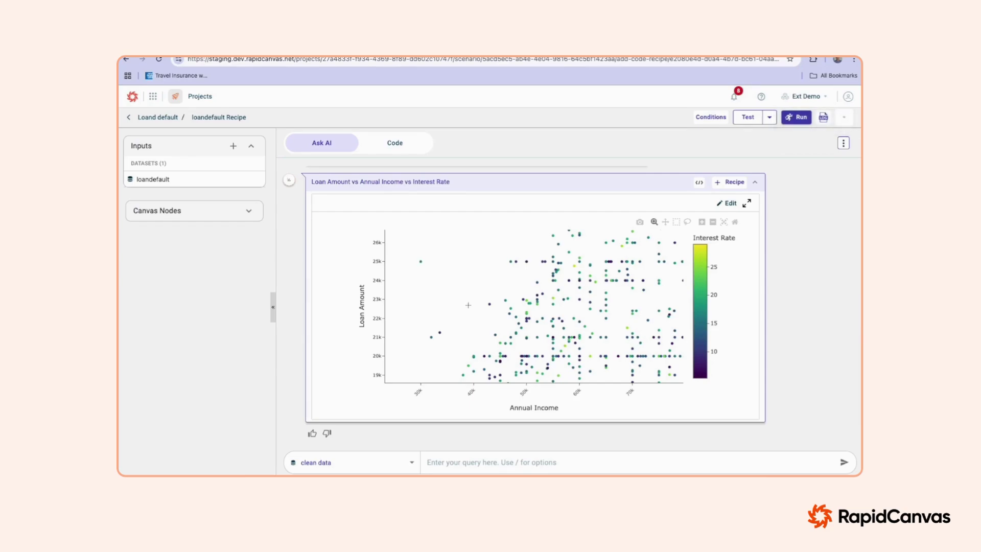
Step: Add the chart to the recipe under the name "Loan Amount vs Annual Income vs Interest Rate"
click(730, 182)
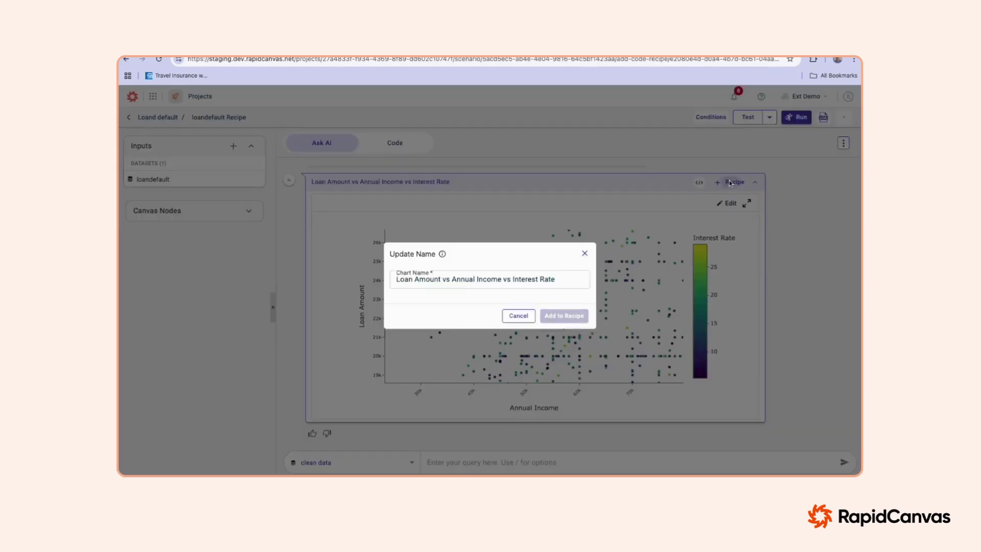
click(518, 316)
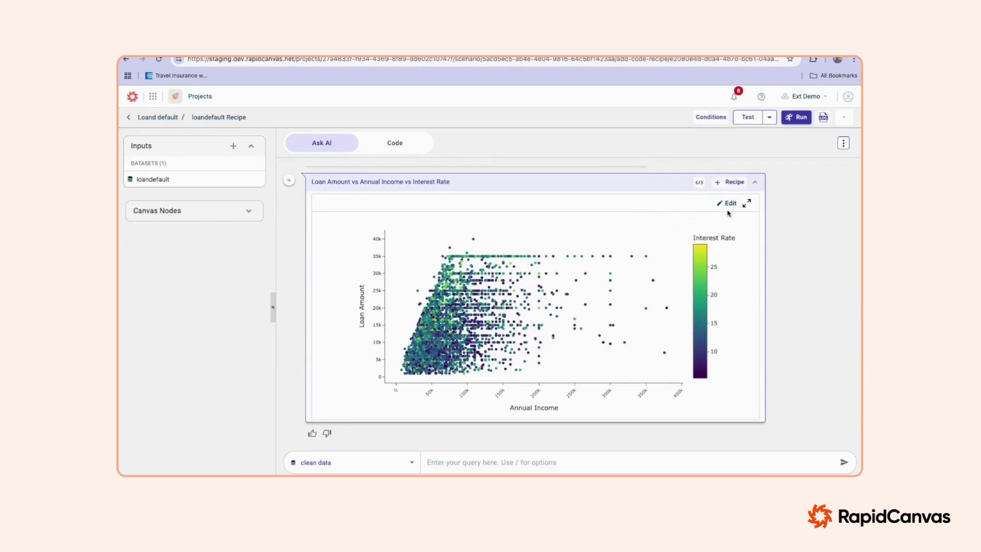
click(734, 182)
click(564, 316)
Step: Run the loandefault recipe, and open its chart output from the project canvas
click(796, 117)
click(158, 115)
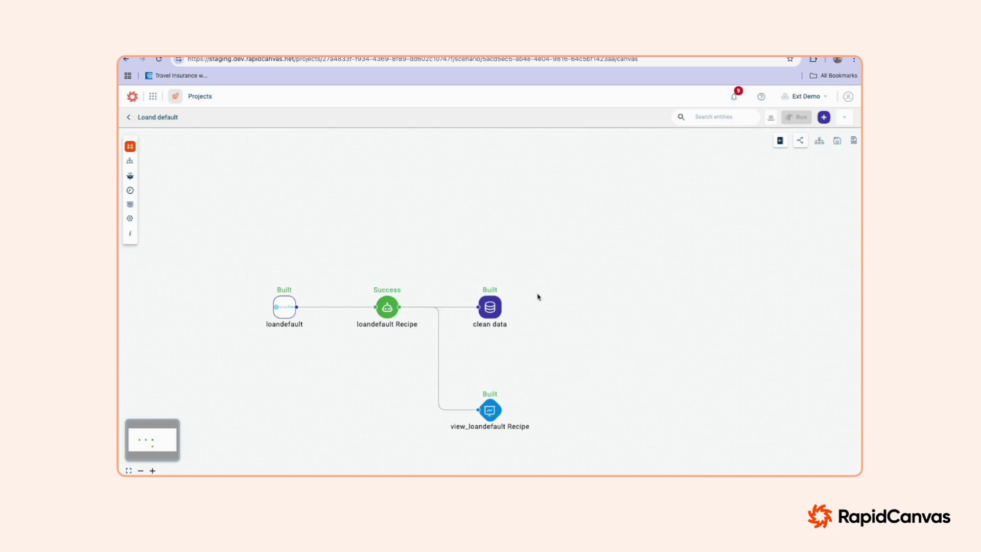
click(489, 410)
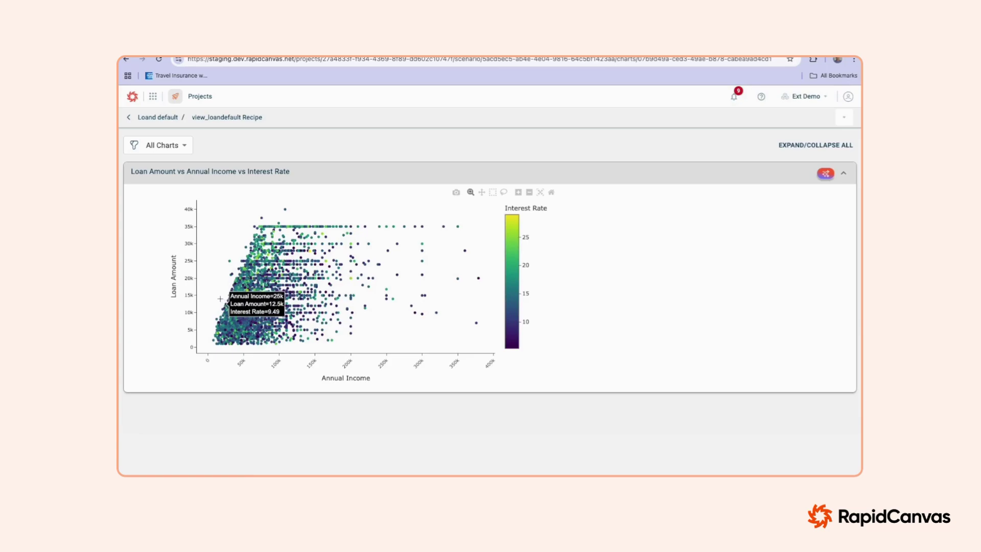
Step: Zoom into the lower annual incomes on the chart, restore its full range, and return to the project canvas
drag(214, 247, 244, 249)
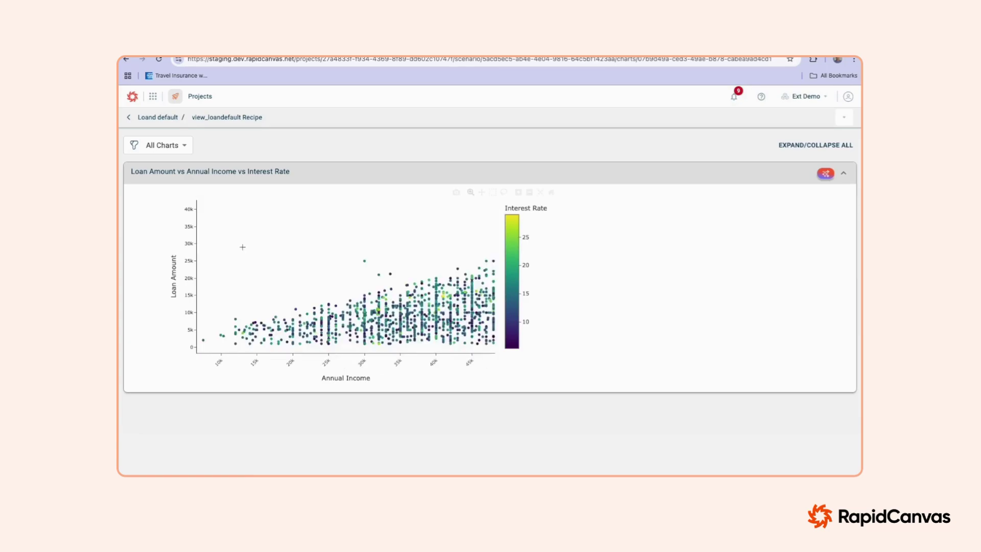
drag(348, 246, 415, 315)
double_click(414, 305)
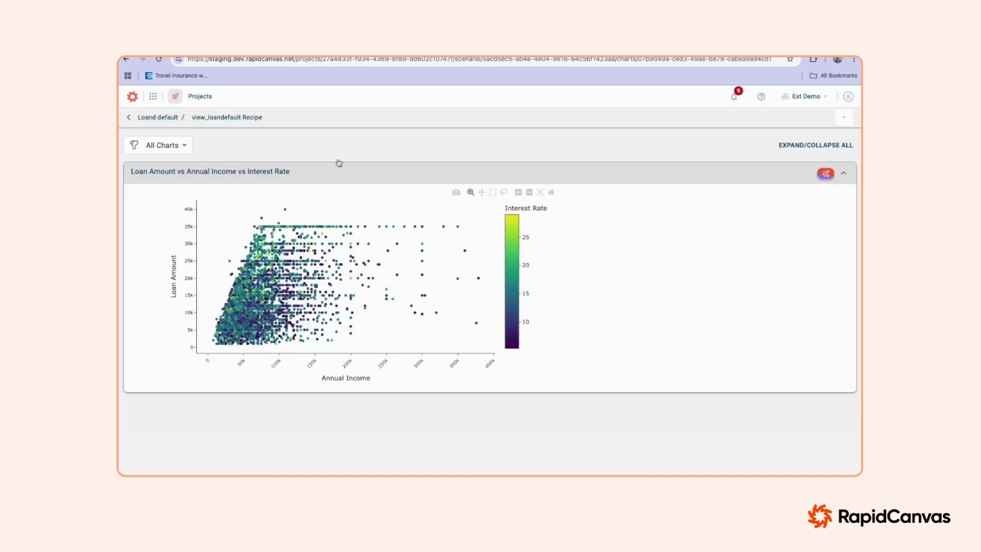
click(144, 119)
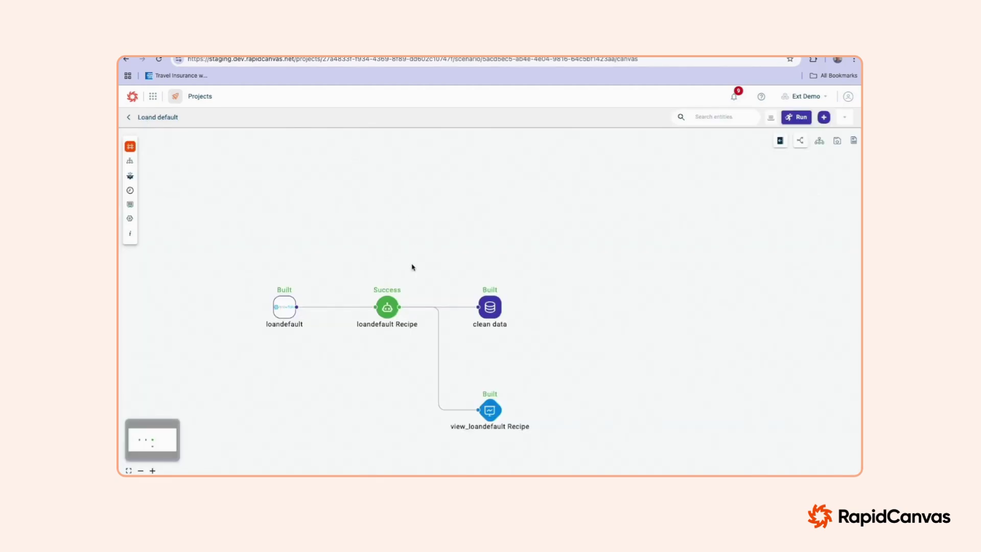
Step: Open the clean data dataset and examine its columns, including LOAN_STATUS
double_click(489, 309)
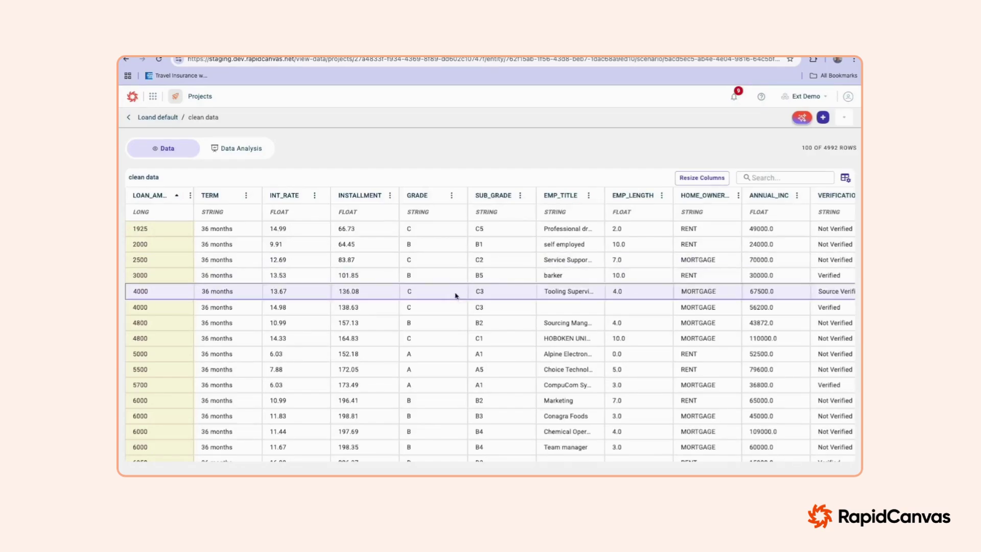
scroll(610, 330, right, 3)
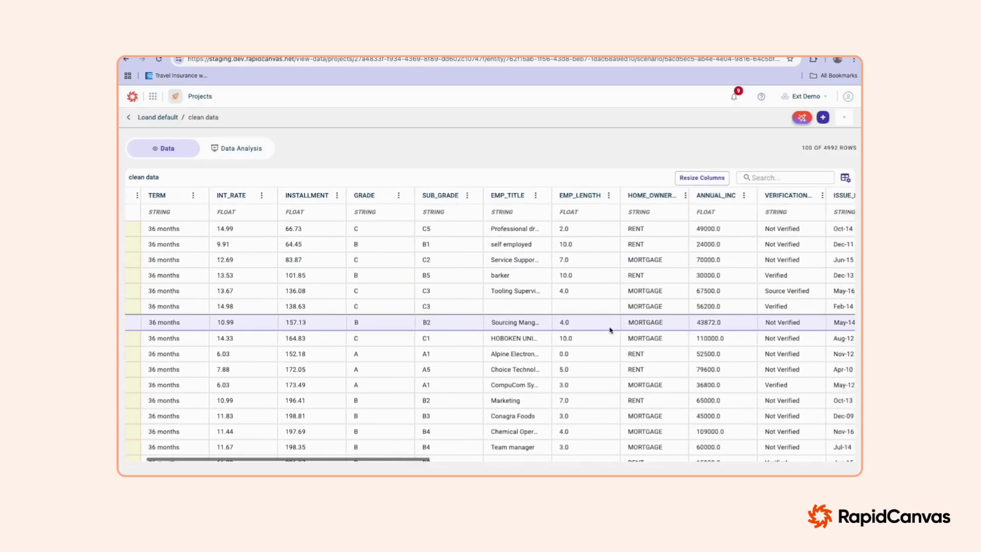
scroll(611, 329, right, 2)
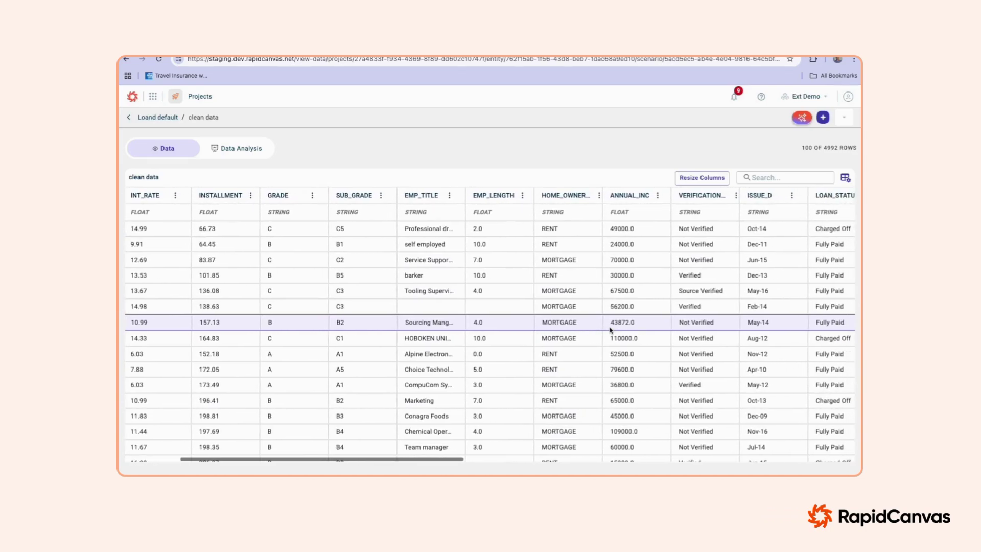
scroll(610, 329, left, 5)
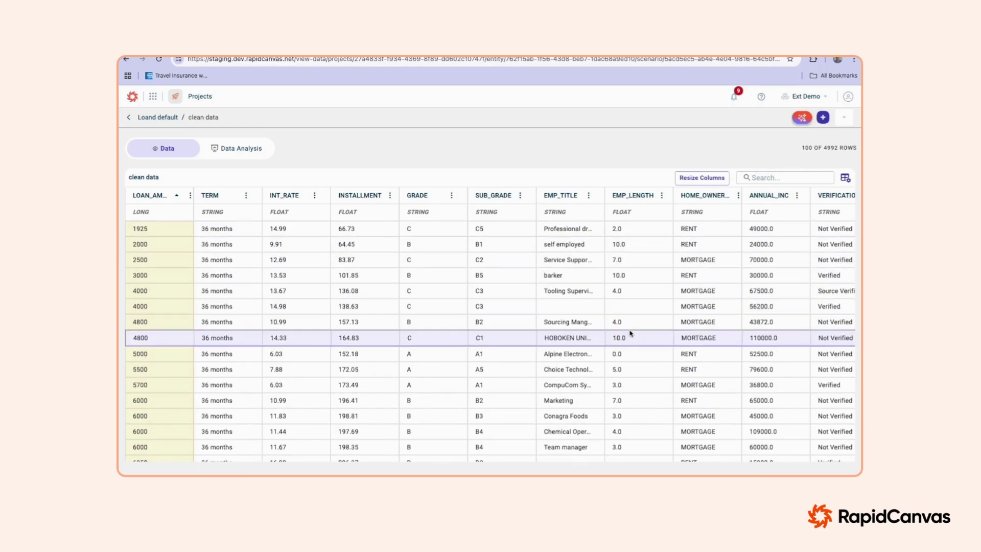
scroll(622, 277, right, 6)
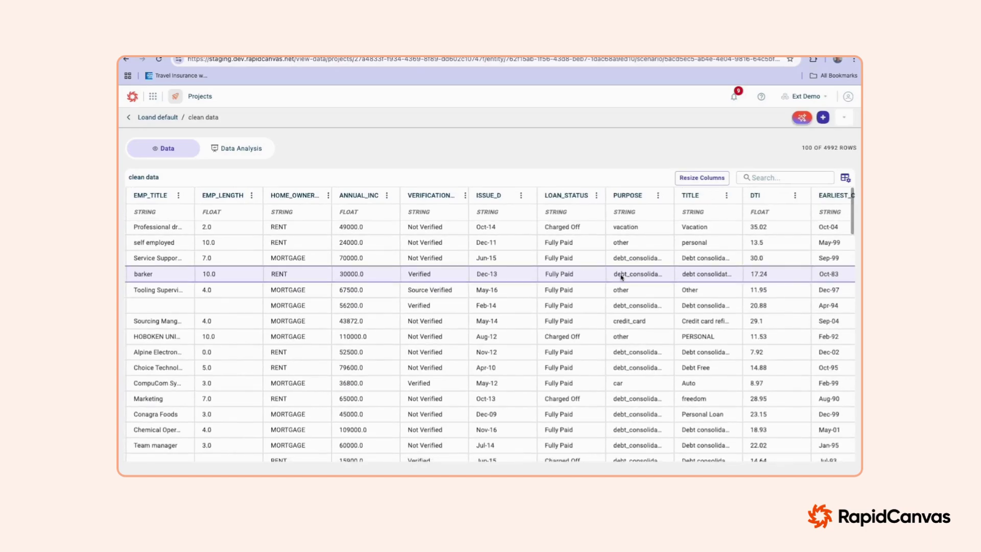
scroll(622, 278, right, 1)
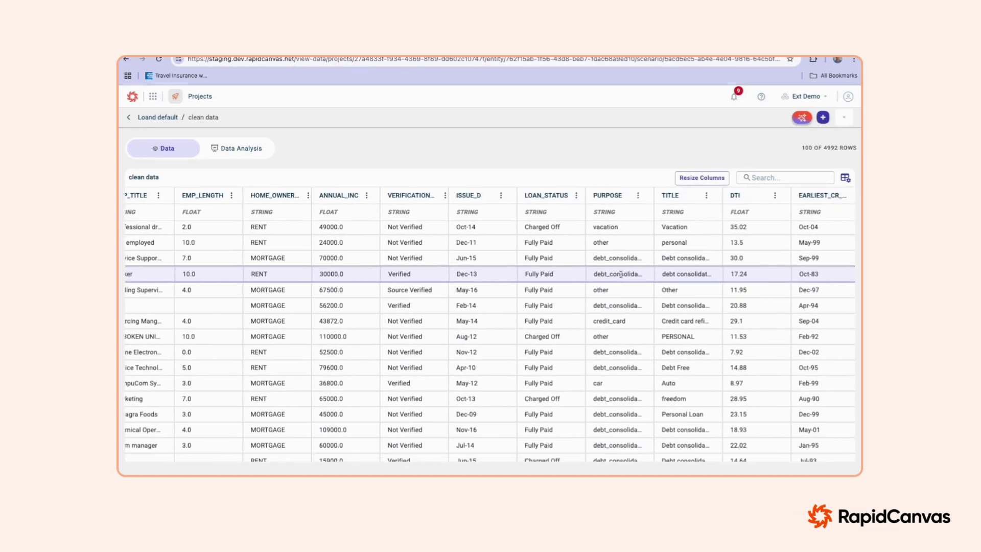
scroll(621, 275, left, 1)
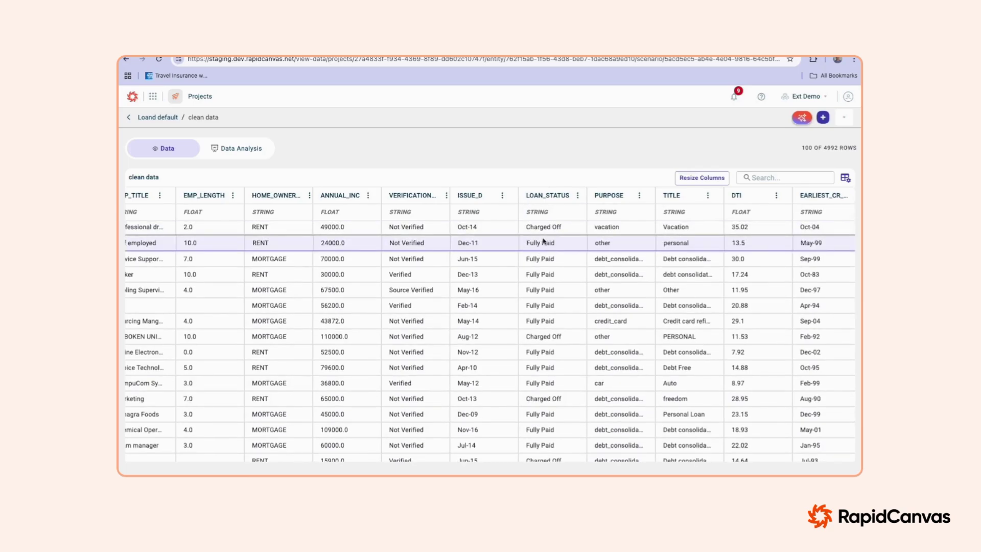
Step: Ask the AI Guide "What kind of model can be built on this dataset?" for clean data, and return to the project canvas
click(802, 120)
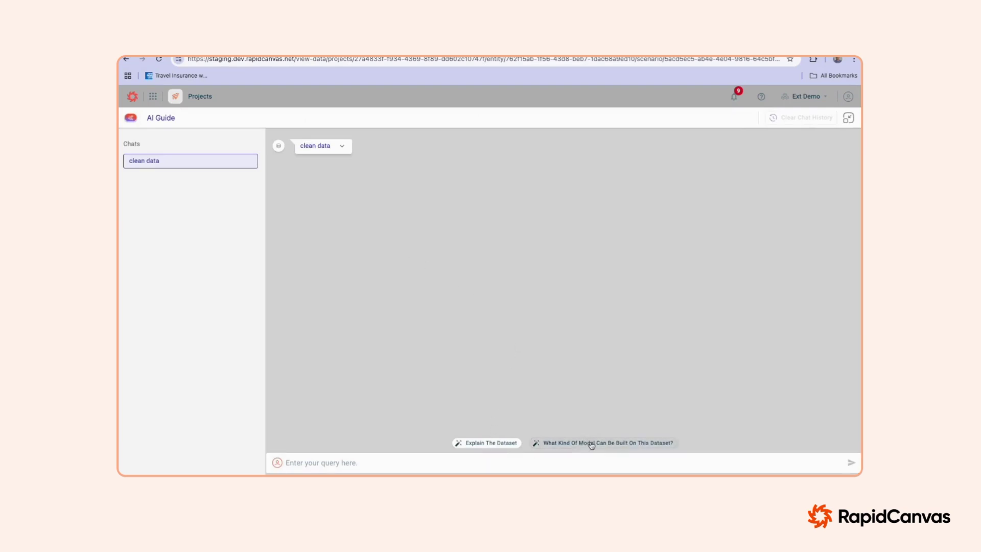
click(591, 444)
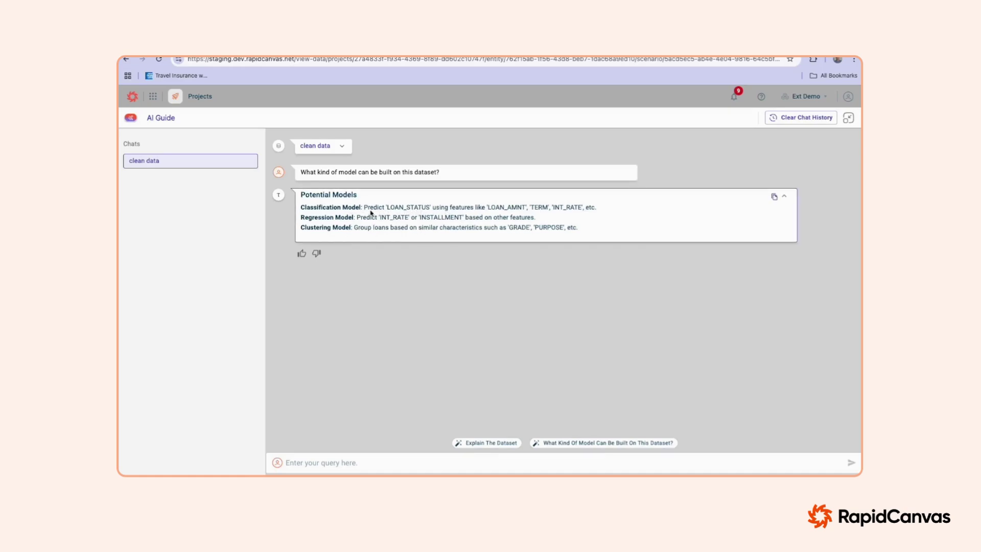
click(848, 118)
click(161, 117)
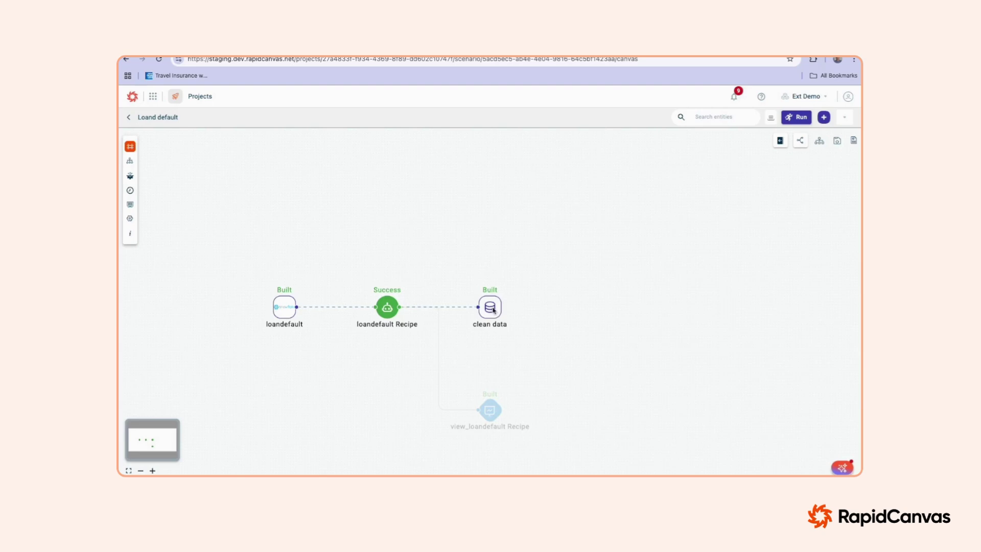
Step: Create a Rapid Model recipe from the clean data dataset with LOAN_STATUS as the target column
click(489, 306)
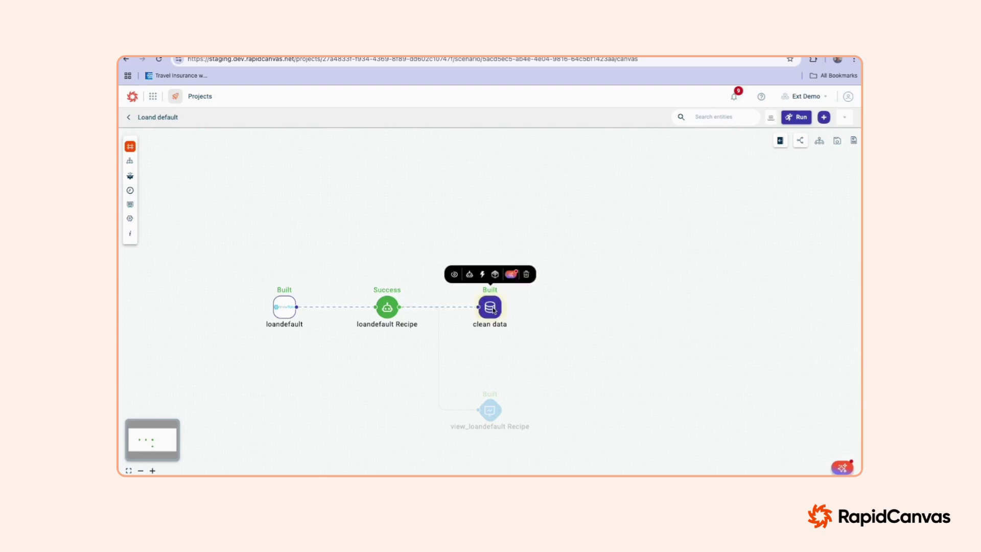
click(483, 275)
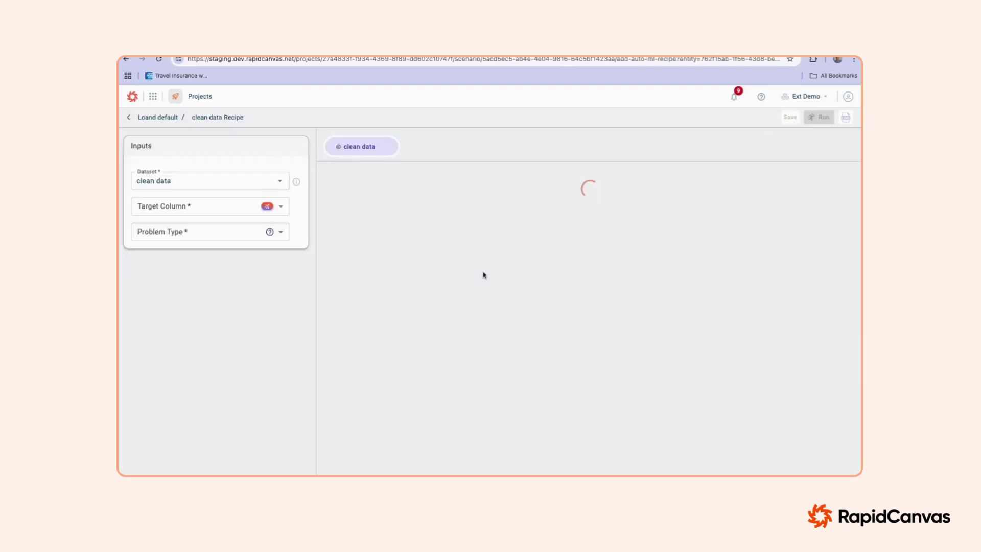
click(220, 208)
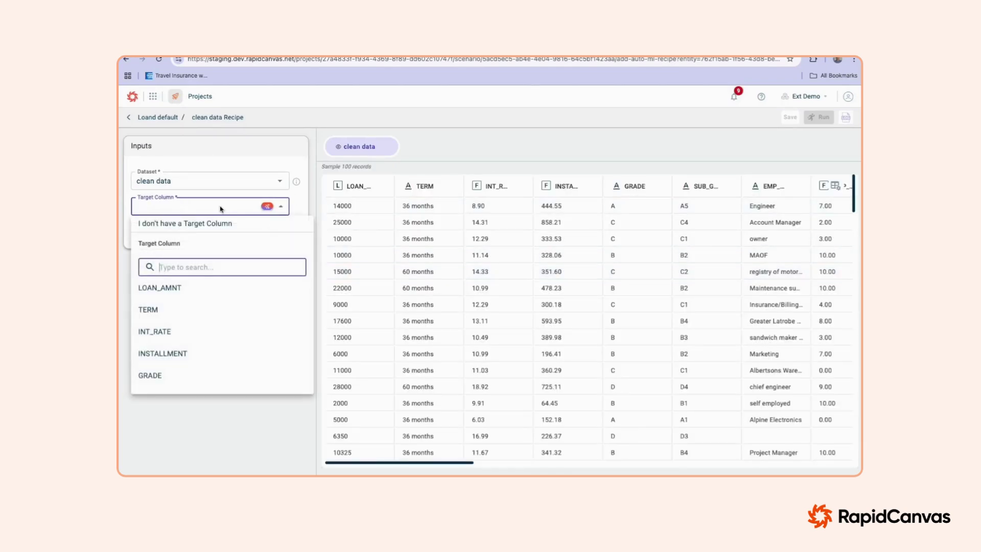
scroll(182, 353, down, 5)
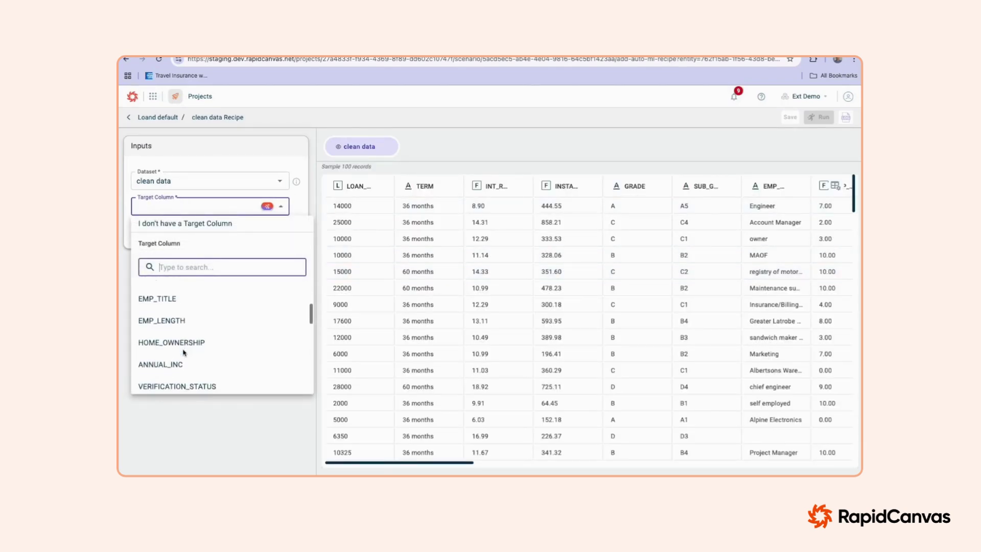
scroll(183, 353, down, 2)
click(174, 310)
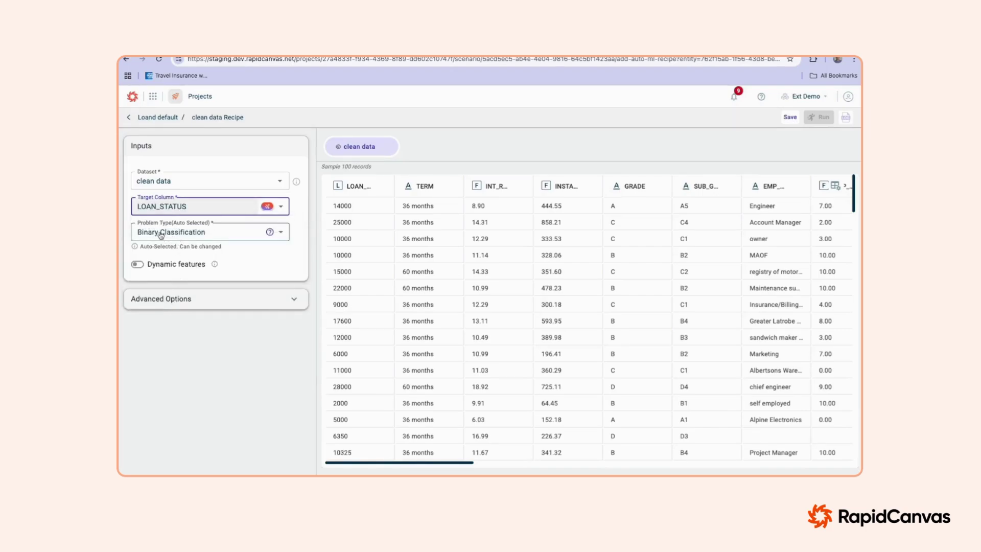
Step: Review the available problem types, keep Binary Classification, and save and run the clean data recipe
click(185, 233)
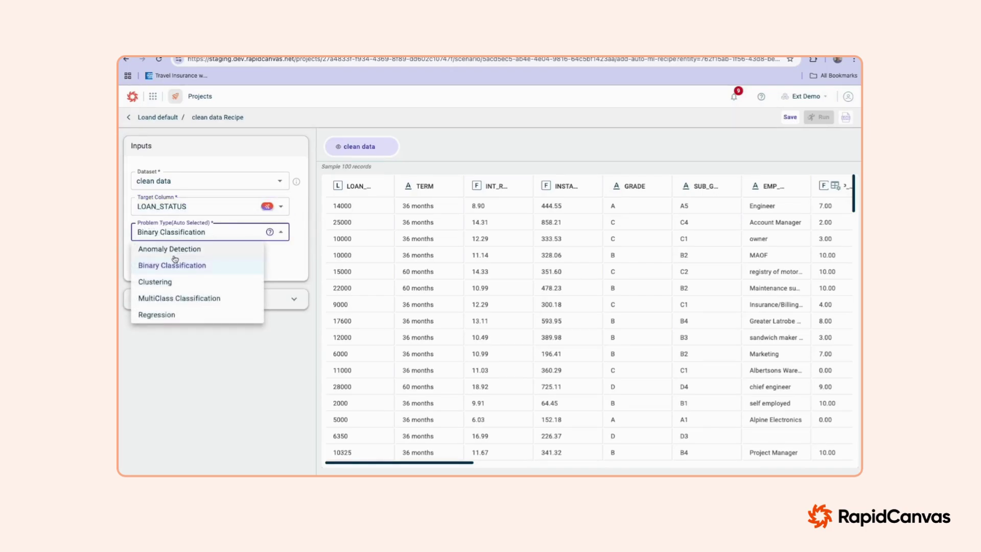
click(221, 208)
click(221, 208)
click(149, 208)
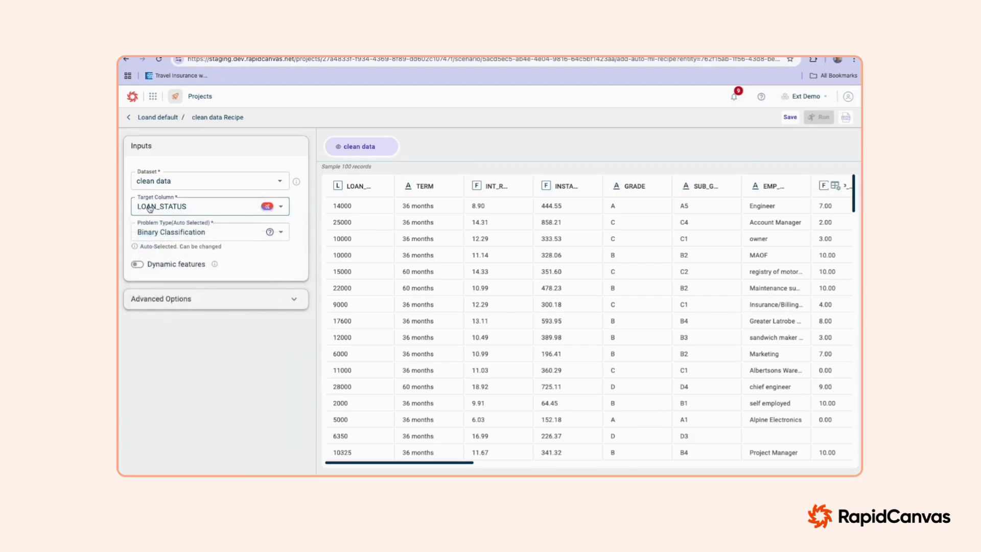
click(199, 235)
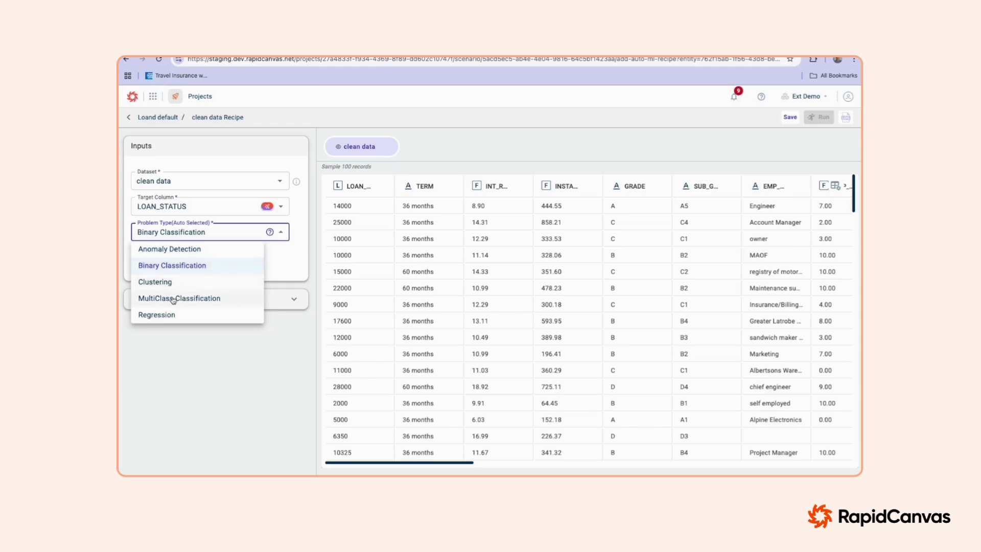
click(223, 366)
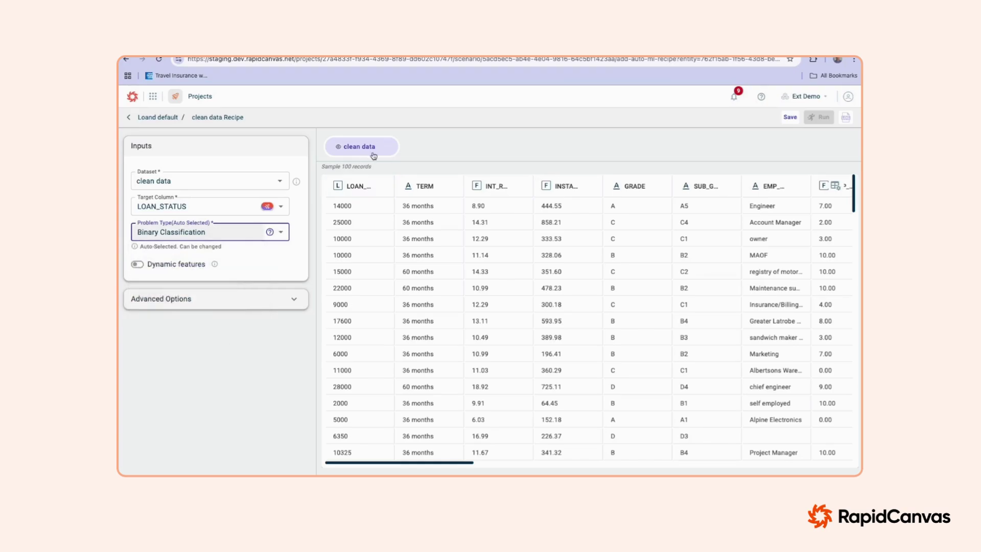
click(797, 120)
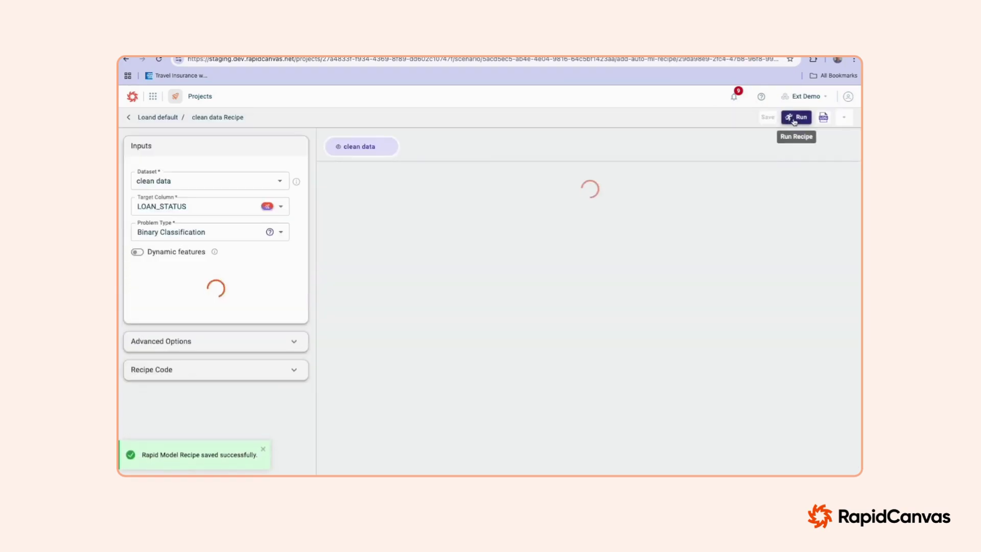
click(796, 117)
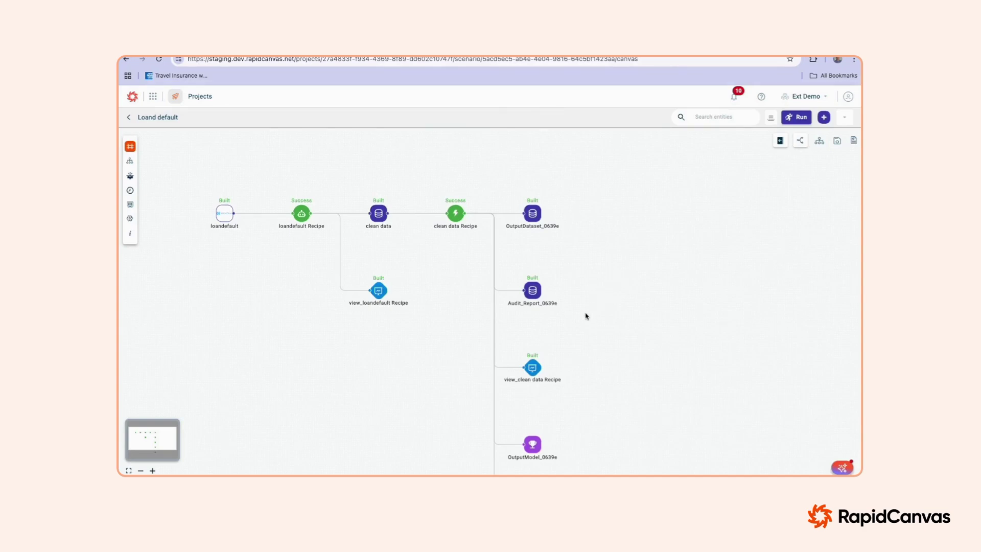
Step: Open OutputDataset_0639e, examine the prediction and probability columns at its end, and return to the project canvas
double_click(532, 216)
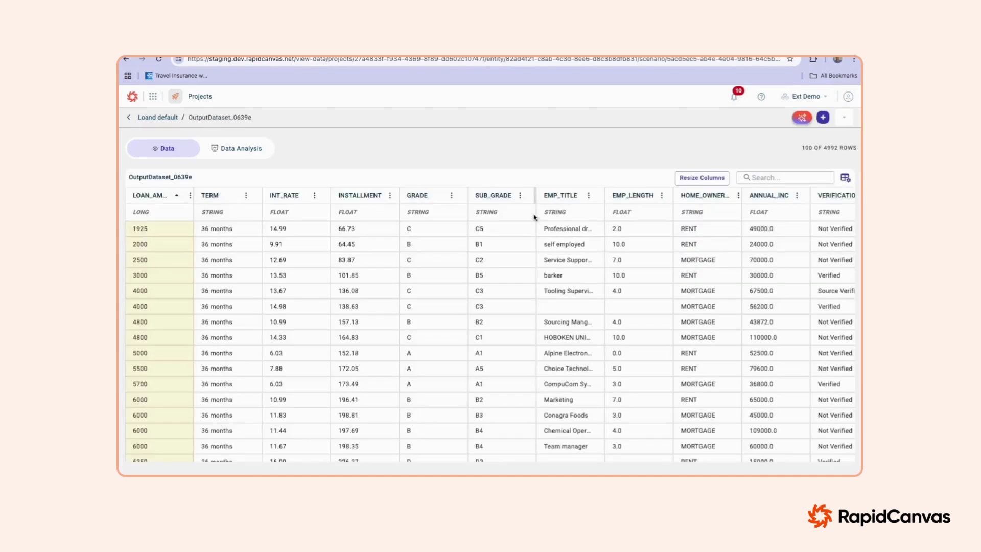
scroll(521, 291, right, 15)
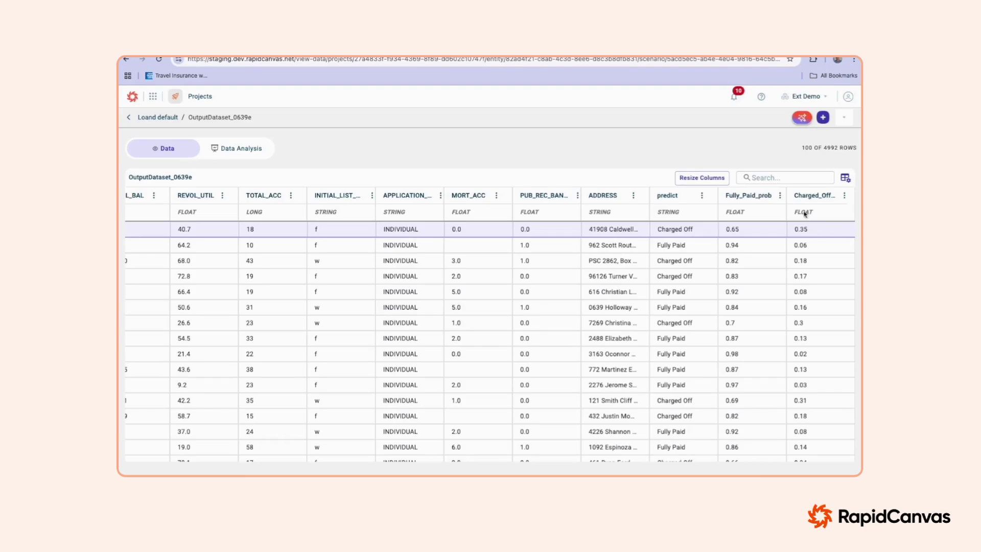
click(160, 118)
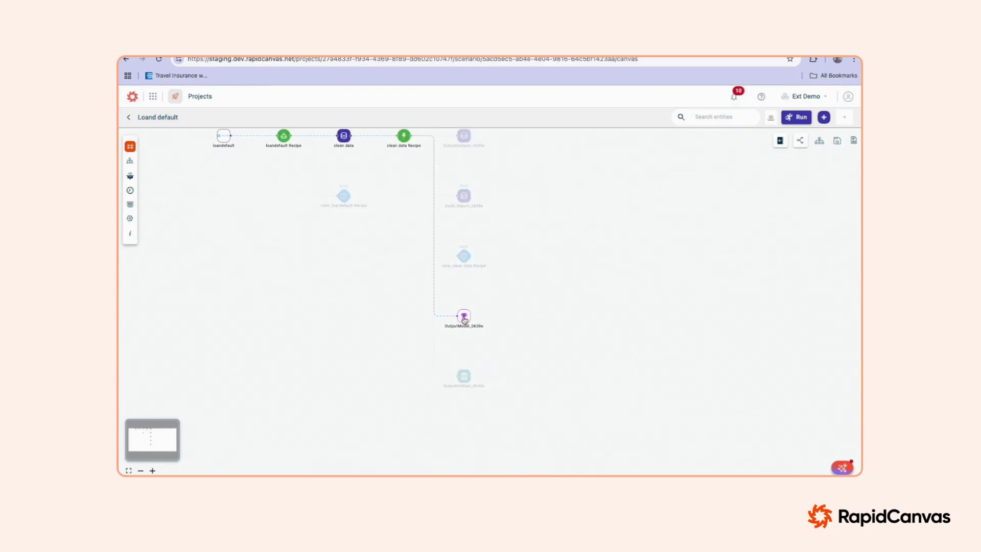
Step: Open the prediction service setup of OutputModel_0639e and name the service LoanDefaultPredService
click(464, 320)
click(453, 288)
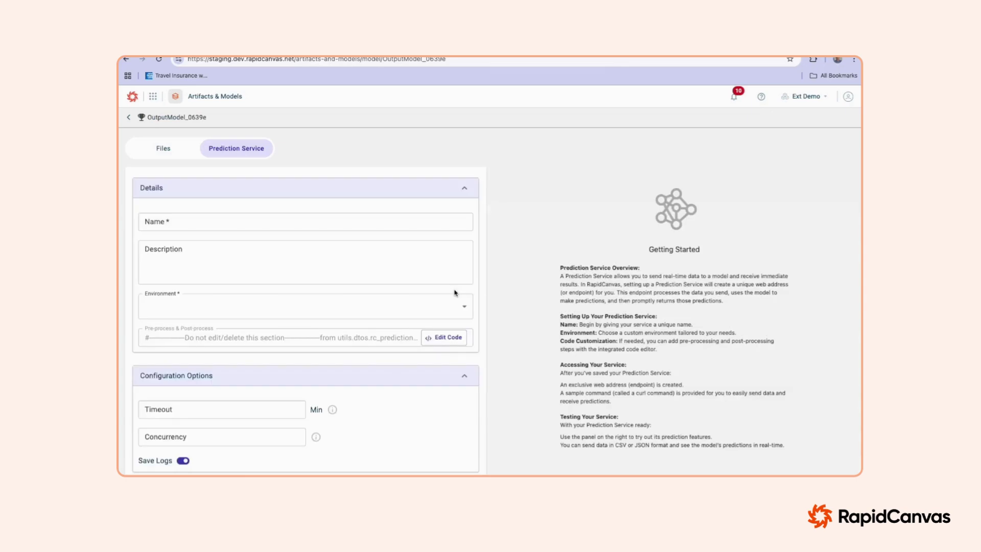
click(224, 223)
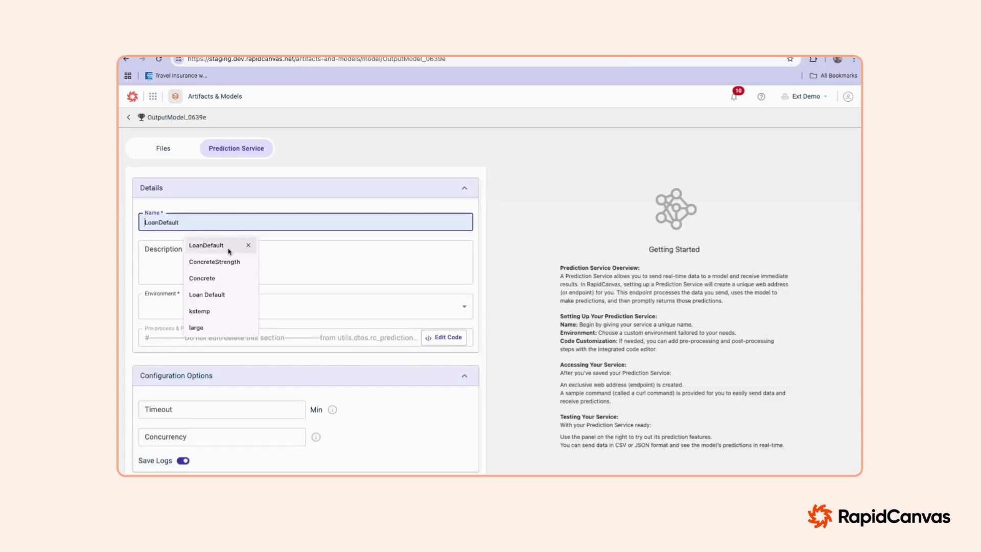
click(228, 245)
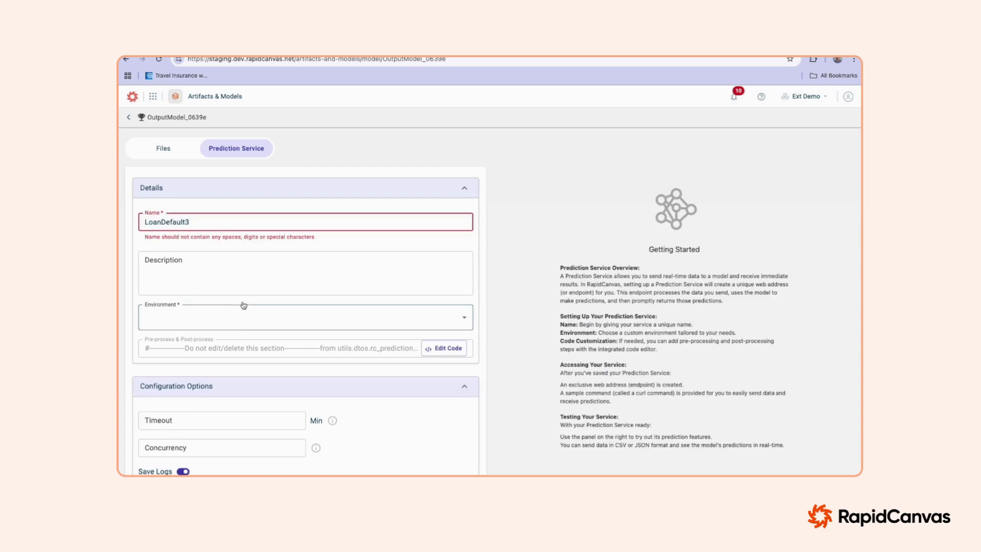
key(Down)
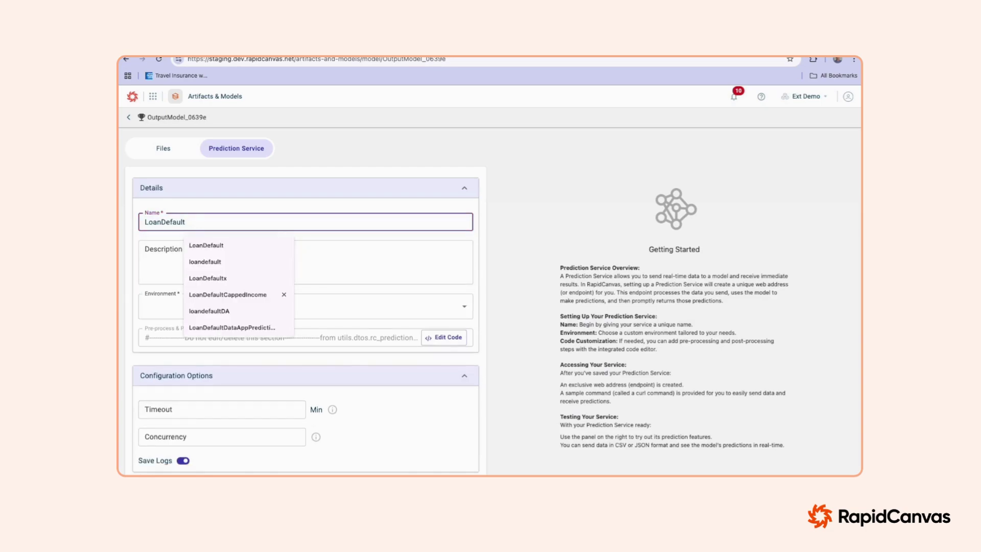
text(predservice)
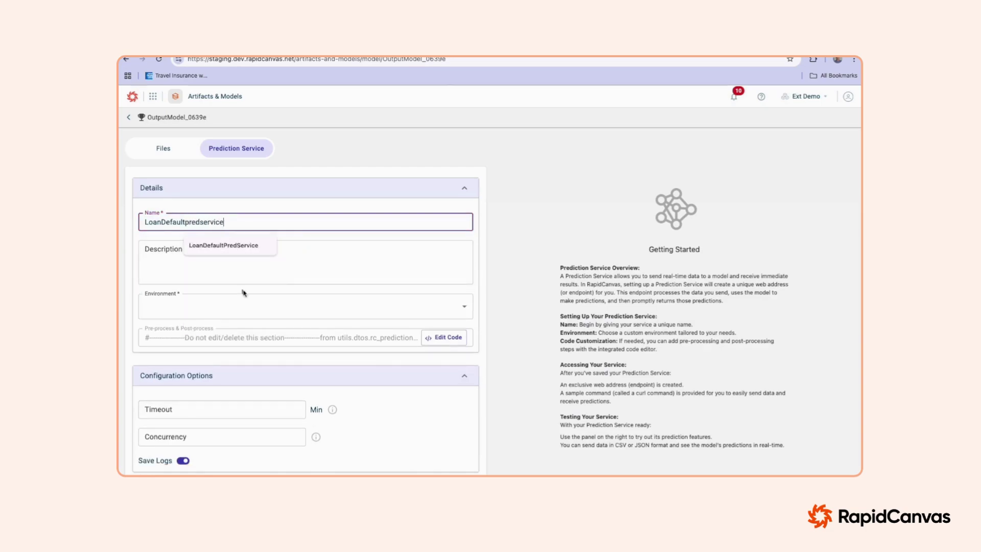
click(233, 246)
Step: Assign the DEFAULT environment to the prediction service, save it, and return to the project canvas
scroll(276, 327, down, 1)
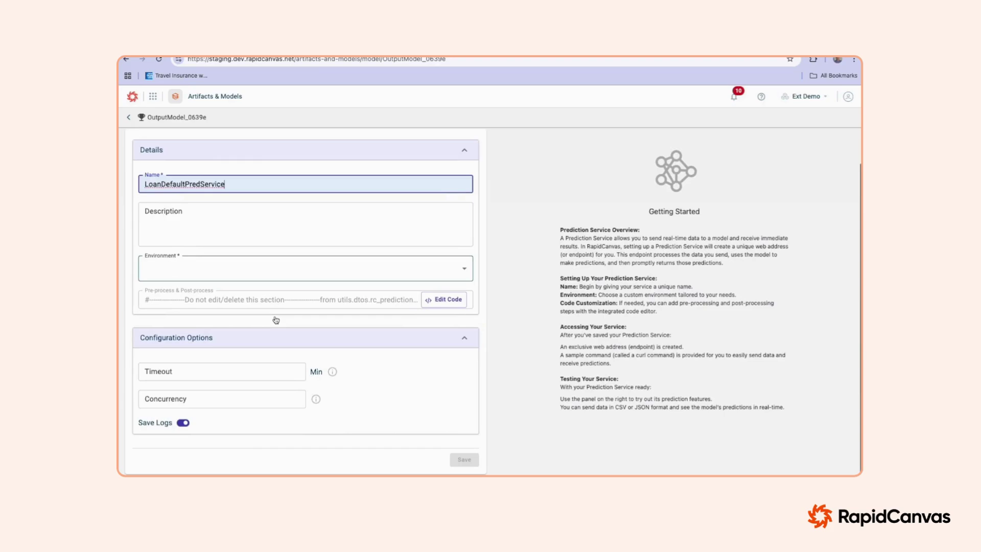
click(223, 269)
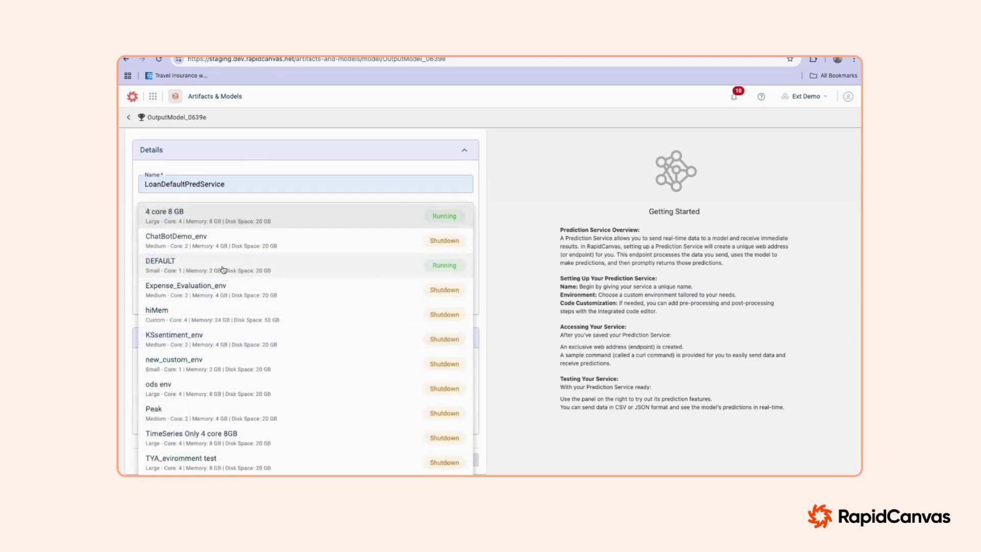
click(257, 271)
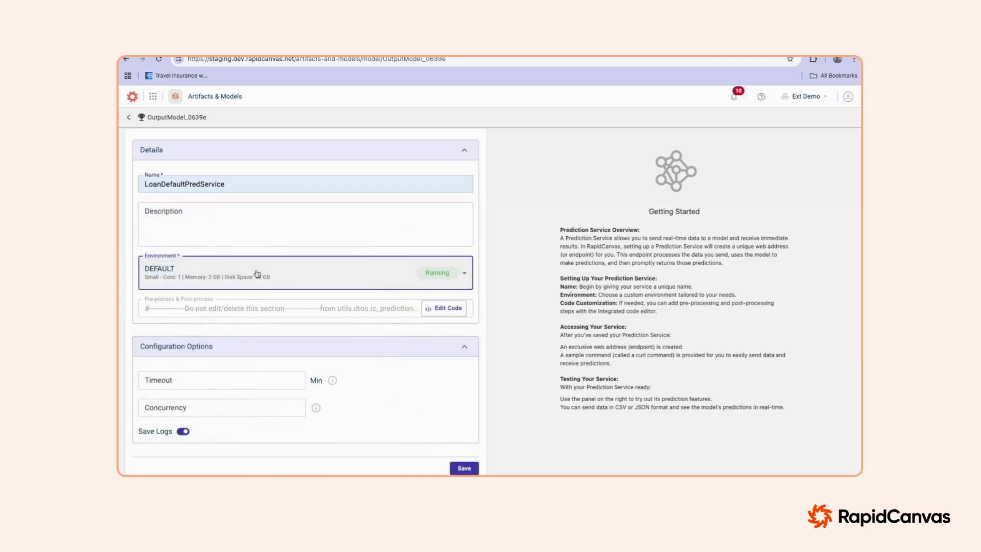
click(463, 468)
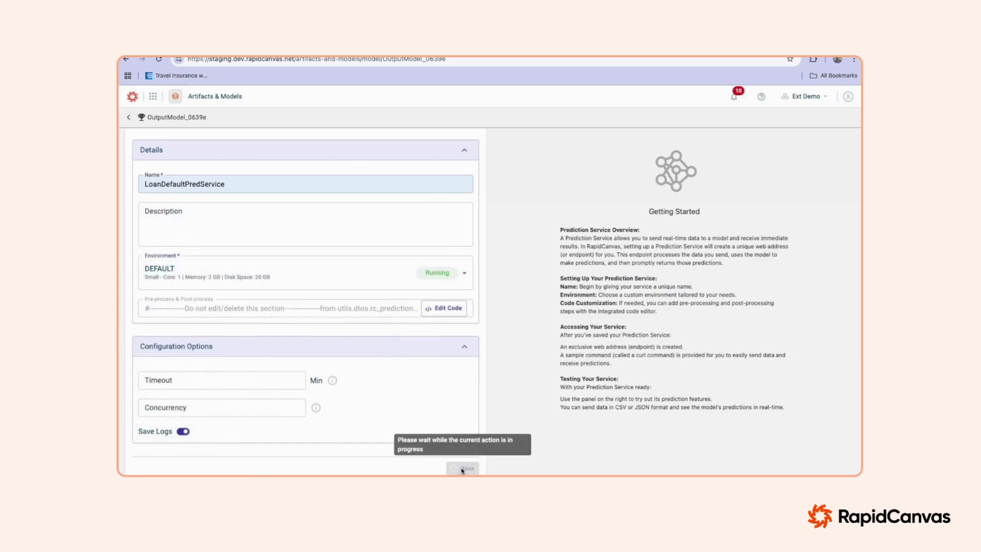
scroll(310, 394, down, 4)
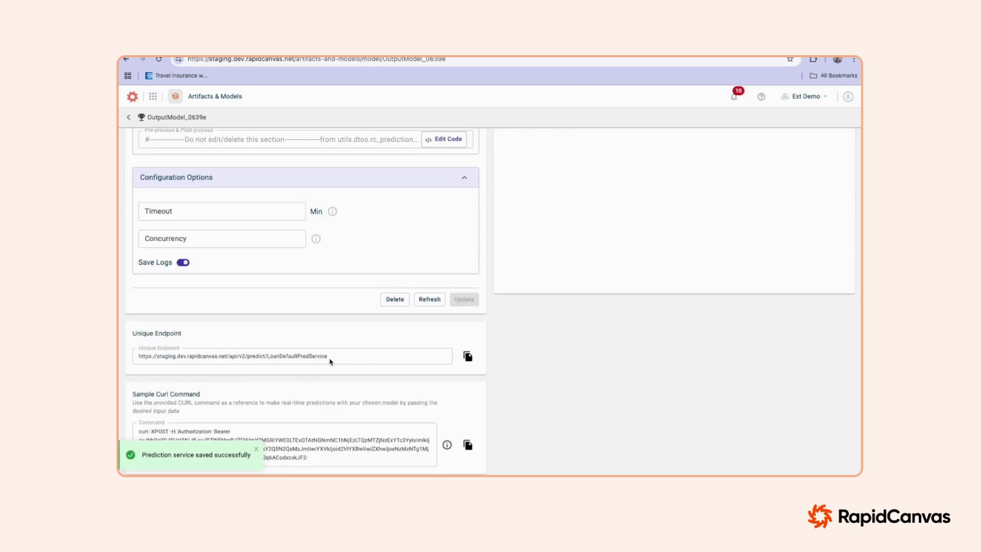
scroll(266, 361, up, 5)
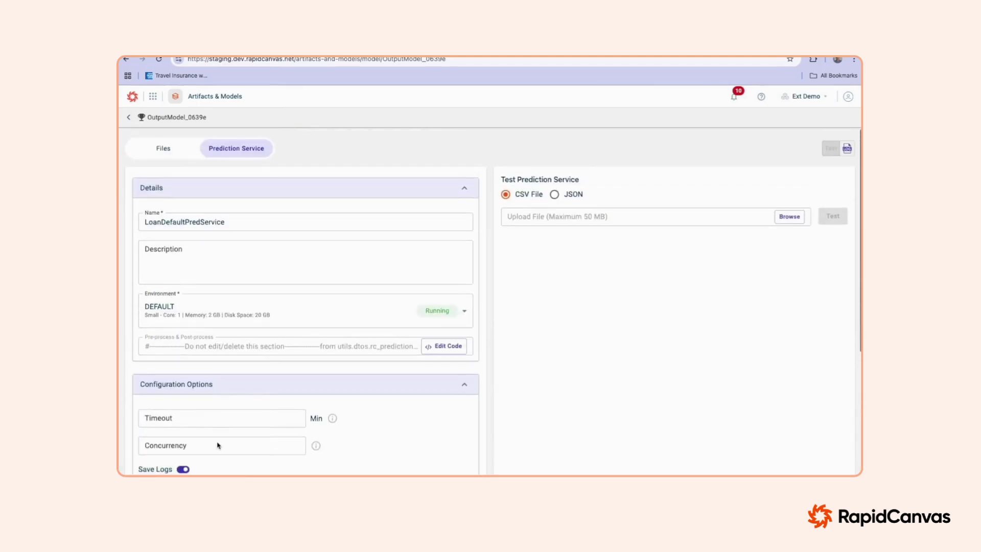
click(128, 117)
drag(514, 251, 508, 320)
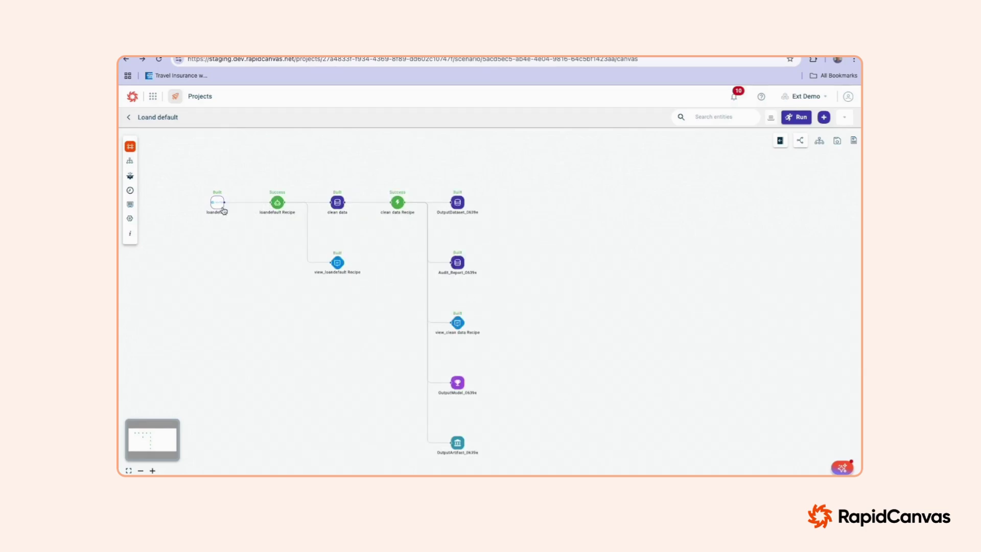
Step: Create an Ask AI recipe from OutputDataset_0639e and look through its columns up to the prediction and probability columns
click(458, 203)
click(438, 175)
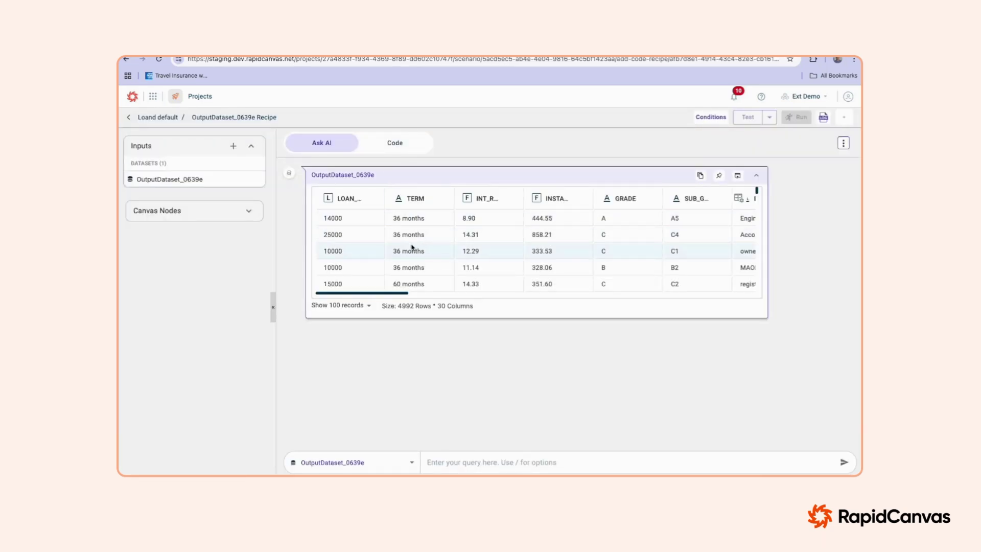
scroll(489, 249, right, 10)
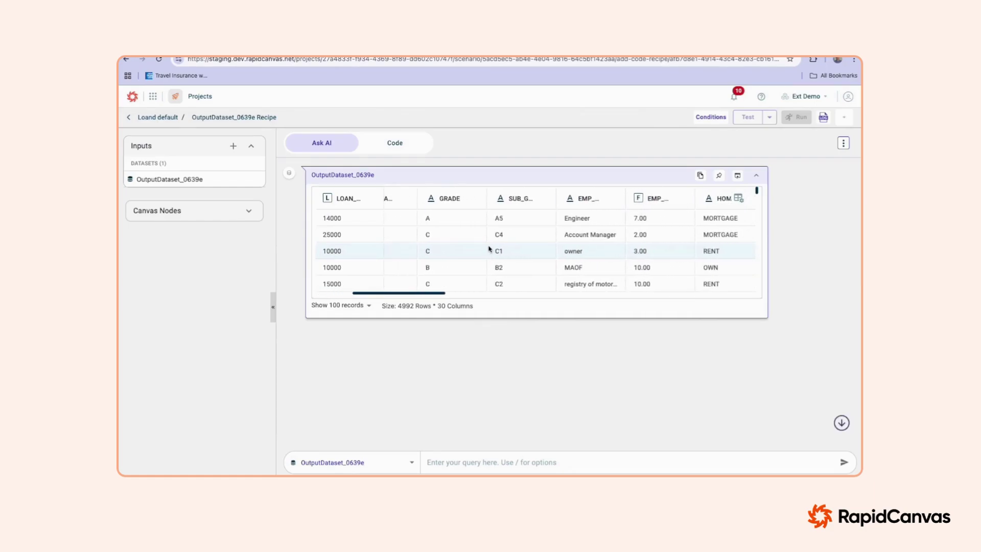
scroll(489, 249, right, 8)
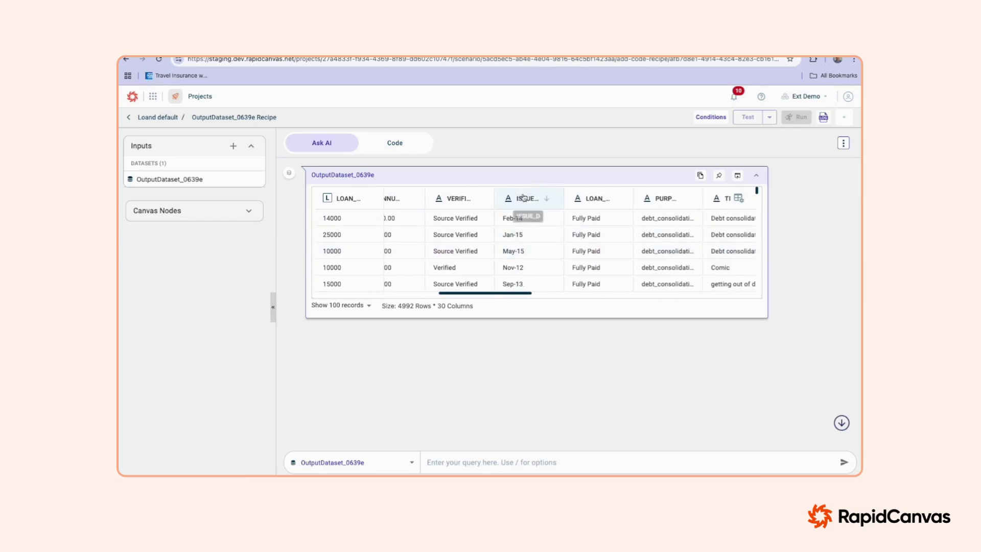
scroll(605, 236, right, 5)
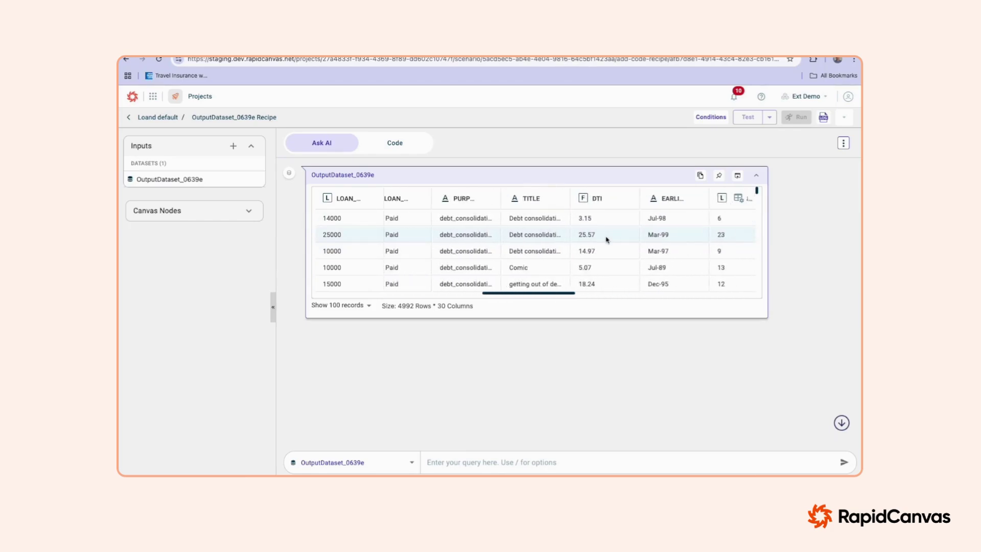
scroll(606, 239, right, 8)
scroll(606, 237, right, 8)
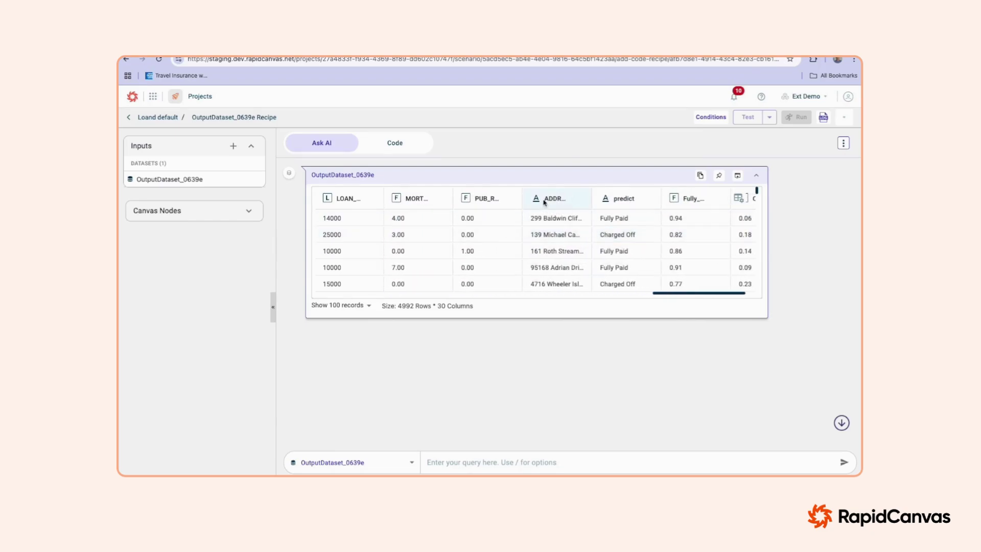
scroll(650, 249, right, 2)
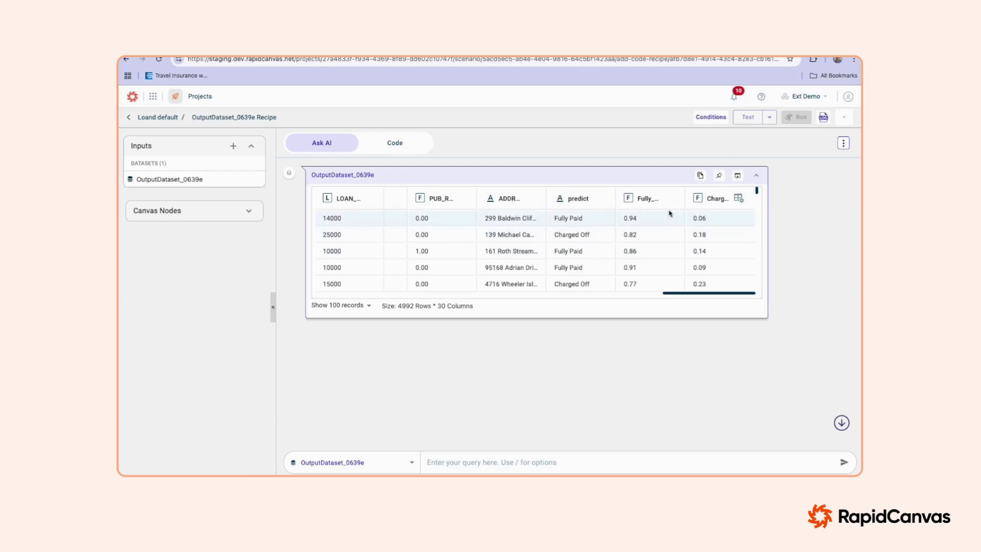
Step: Begin an AI query on OutputDataset_0639e with "extract" followed by references to the ISSUE_D and ADDRESS columns
click(487, 461)
text(extract is)
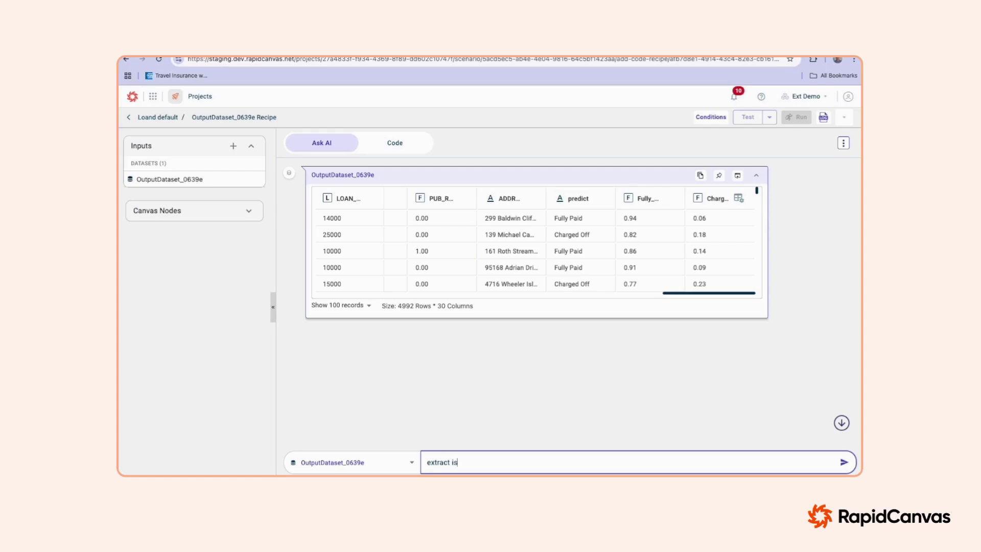
key(BackSpace)
key(BackSpace)
text(@)
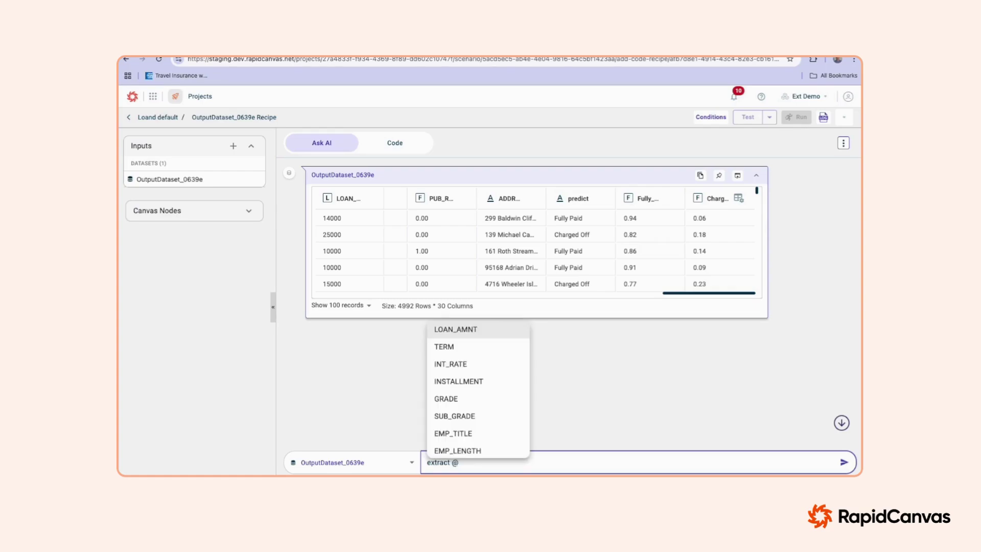
text(iss)
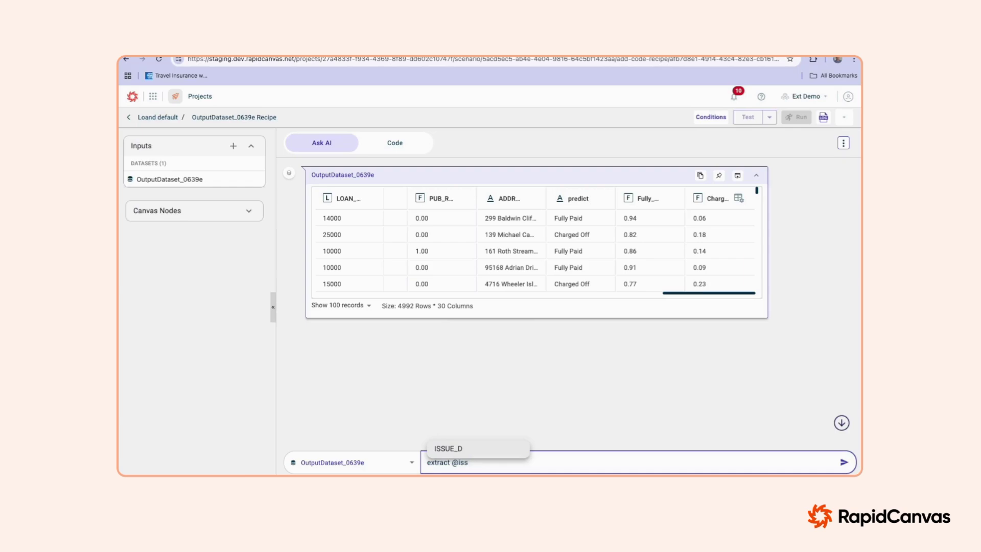
key(Return)
text(@adr)
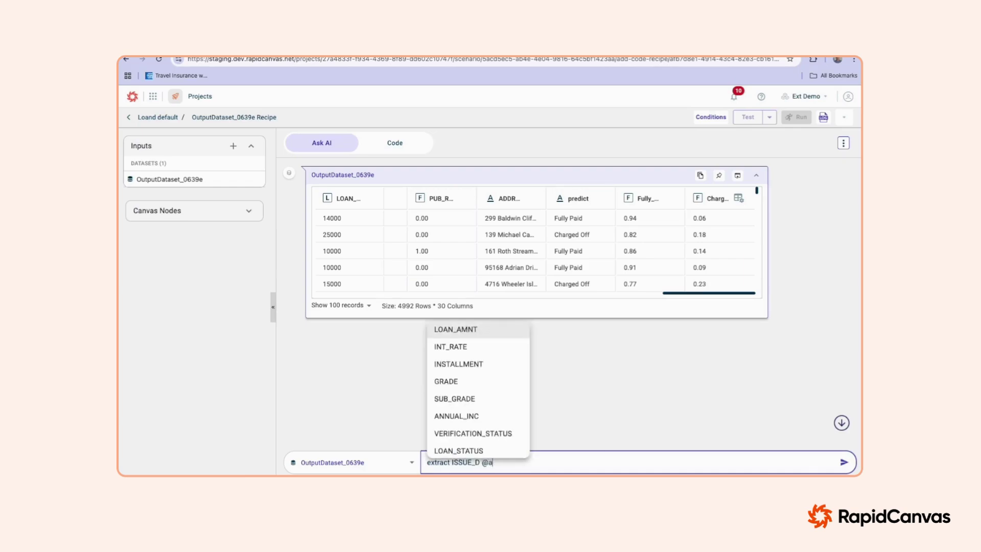
key(BackSpace)
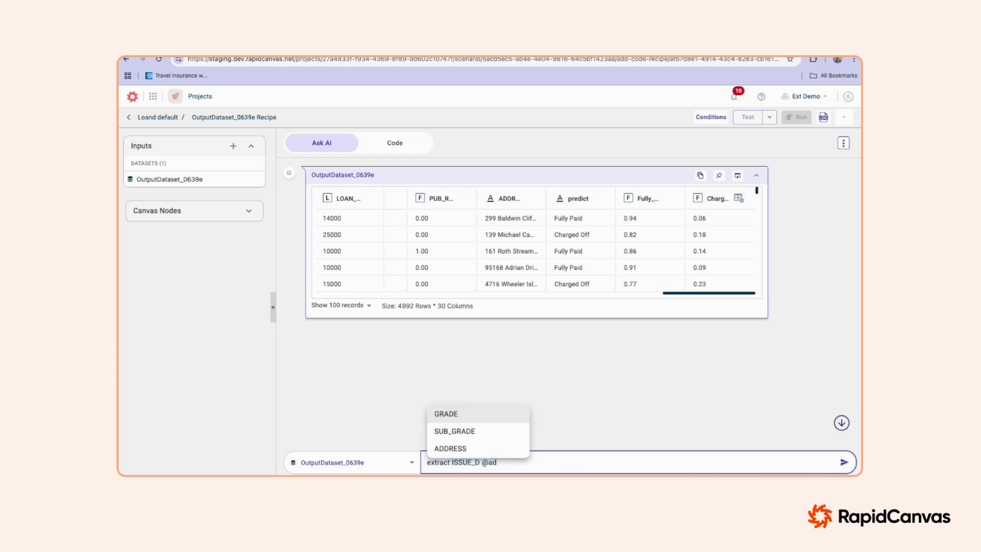
key(Return)
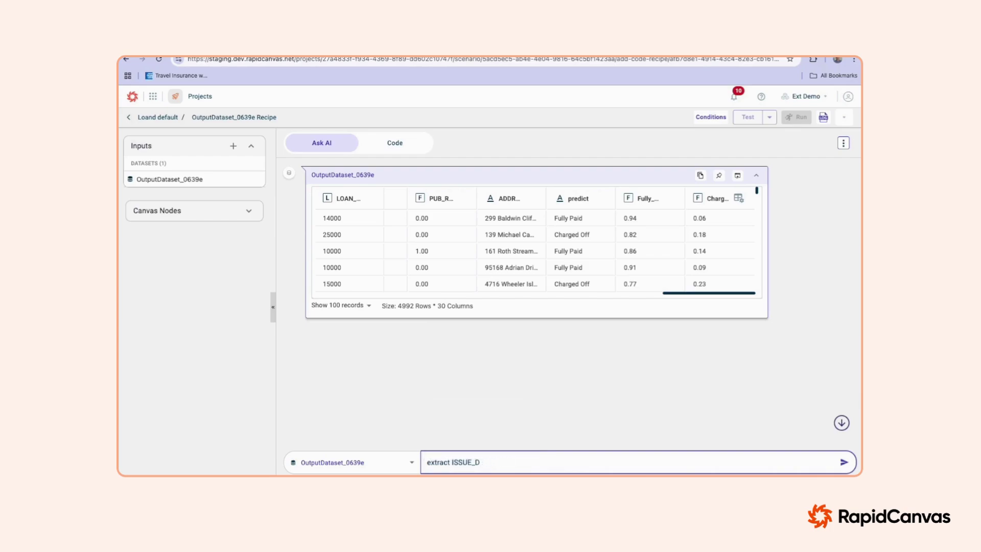
text(@add)
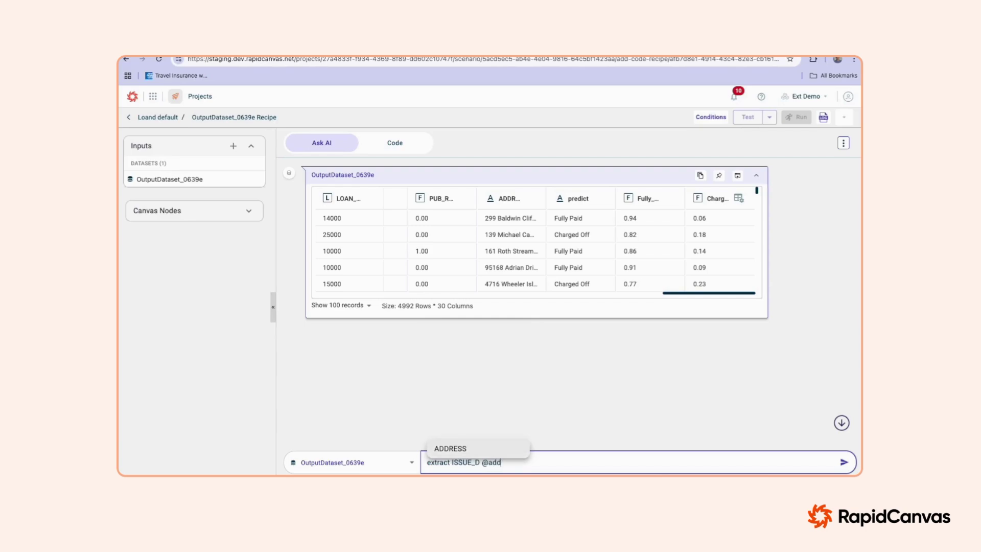
key(Return)
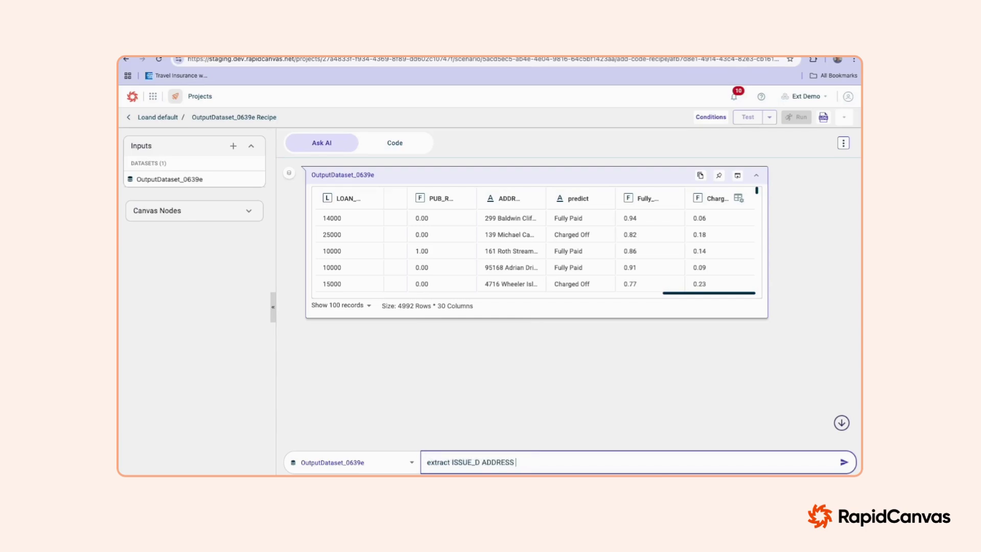
Step: Add the predict, Fully_Paid_prob and Charged_Off_prob columns to the extract query and submit it
text(@pred)
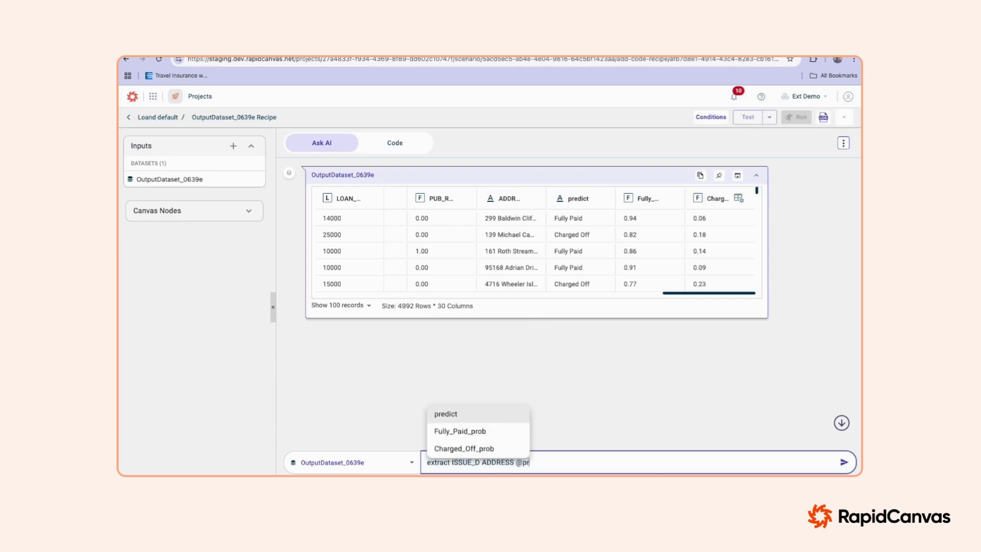
key(Return)
text(@full)
key(Return)
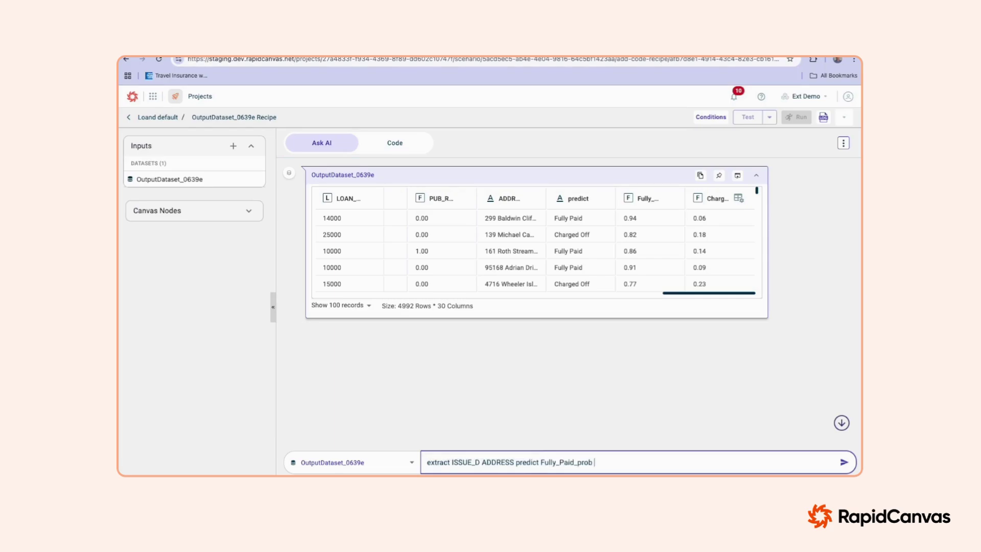
text(@)
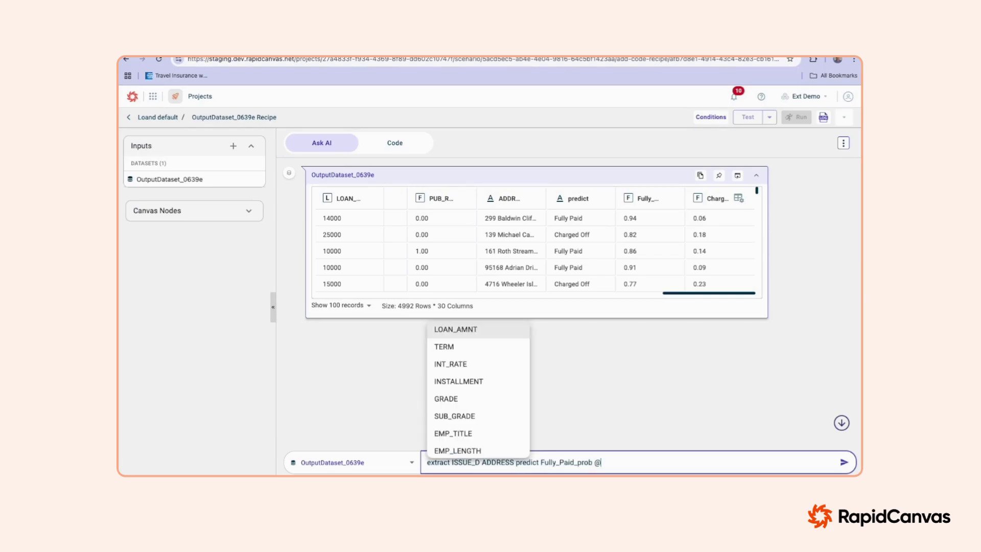
text(cha)
key(Return)
key(Return)
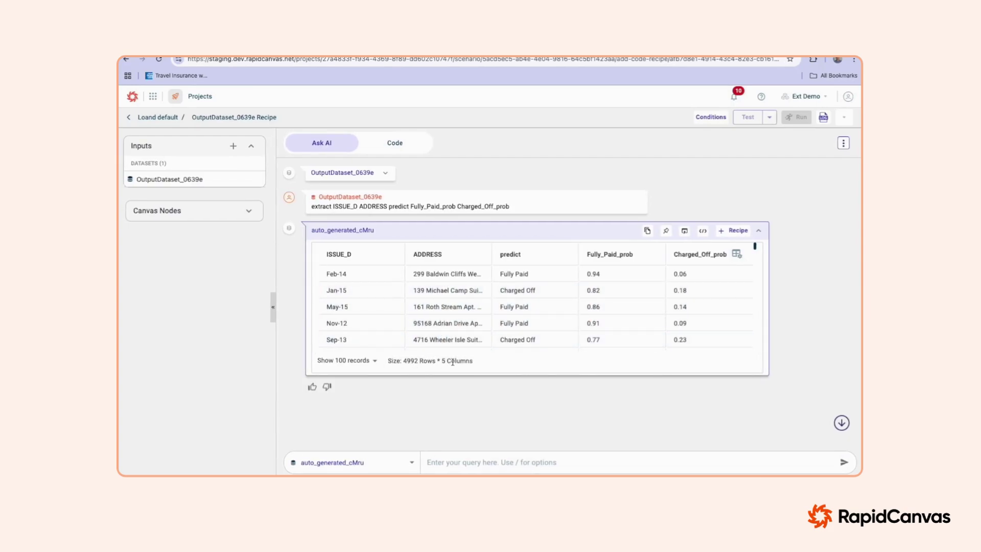
Step: Add the extracted table to the recipe as dataset "predictions", run the recipe, and return to the project canvas
click(736, 233)
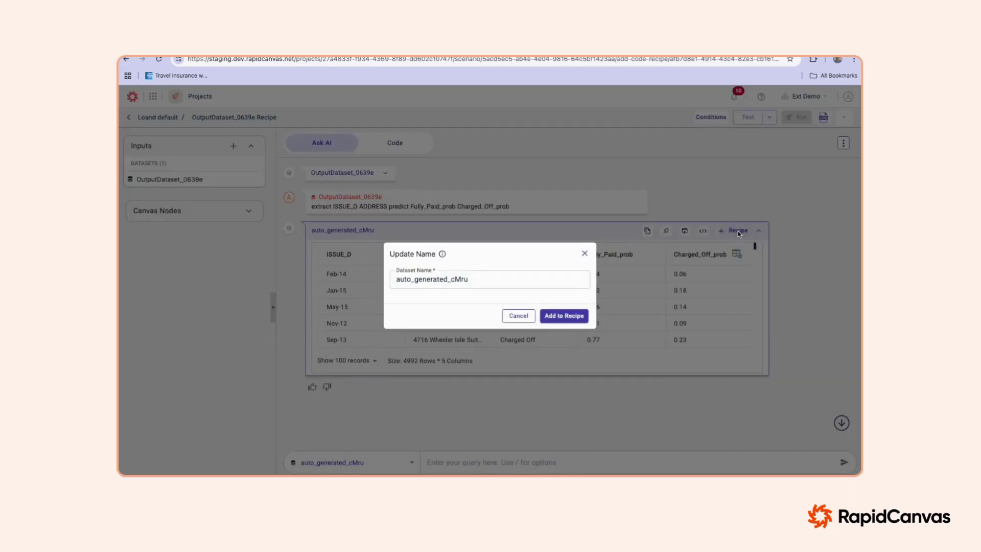
double_click(435, 279)
text(pred)
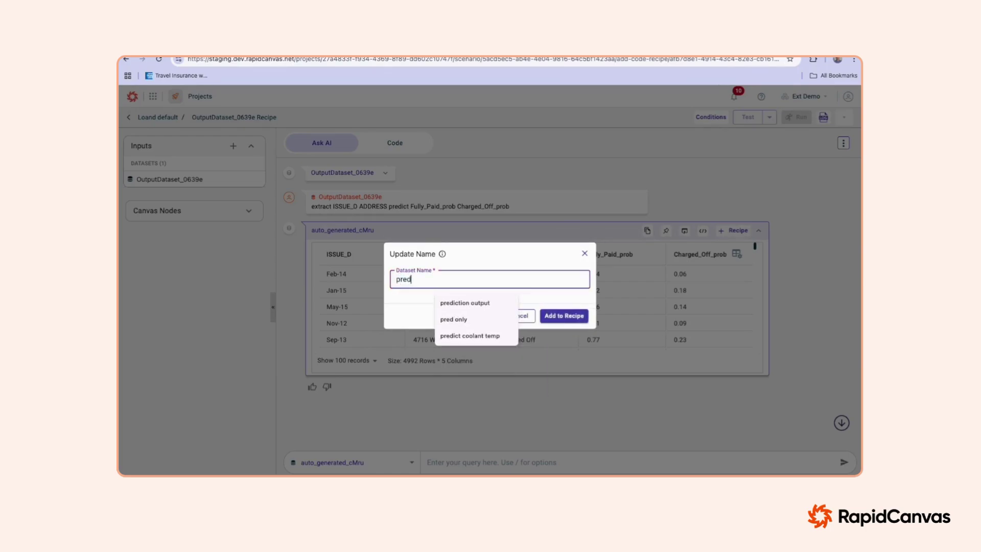
text(ictions)
click(562, 314)
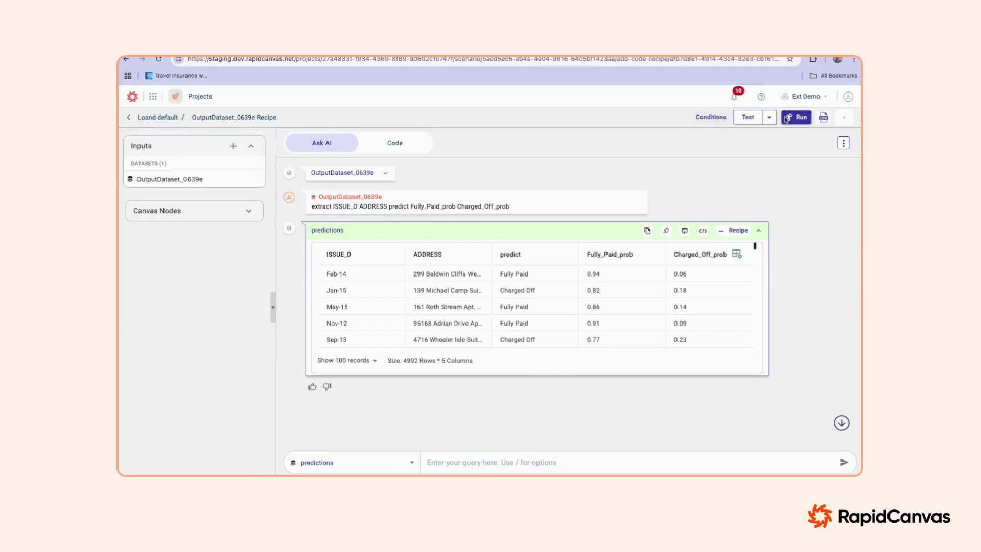
click(794, 117)
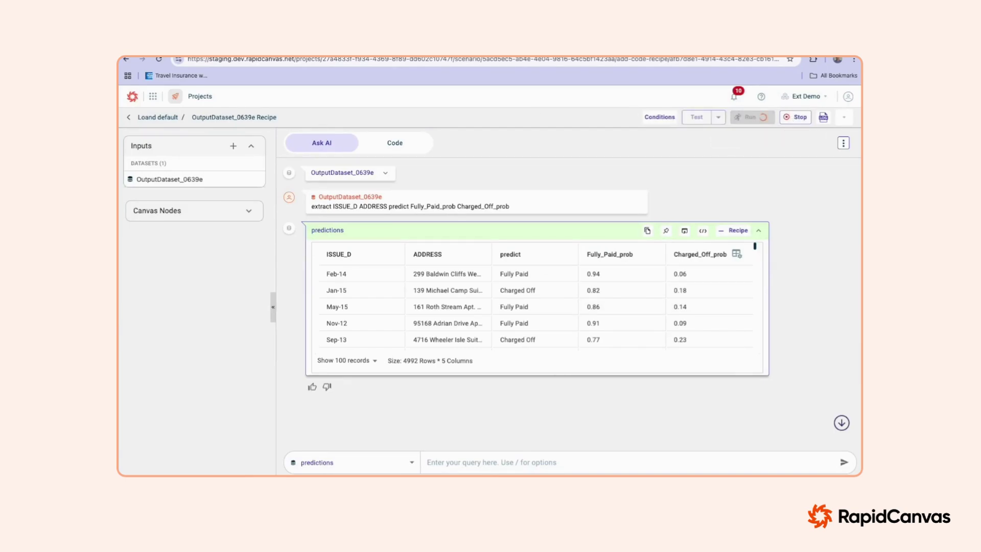
click(177, 117)
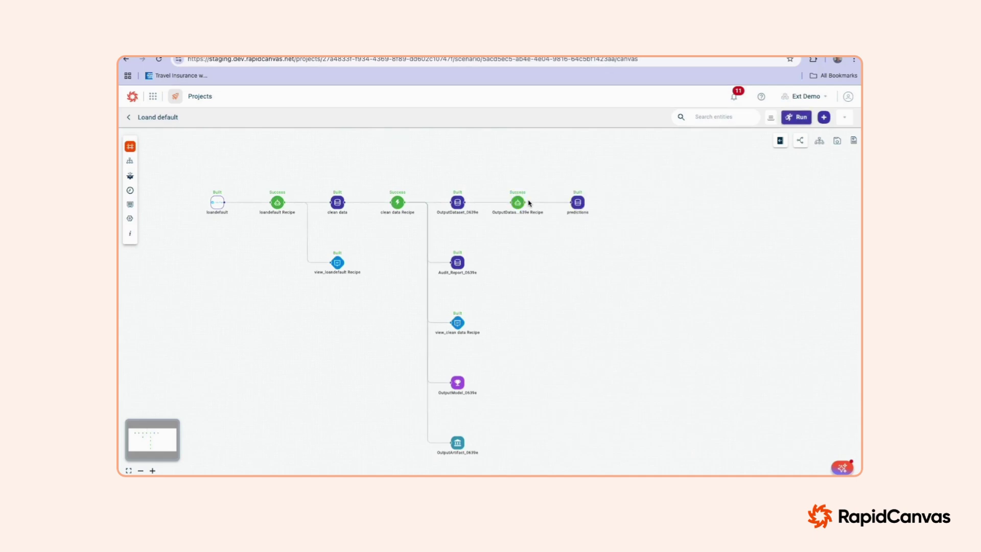
Step: Set the predictions dataset's destination to the Snowflake connector with the table name loandefaultprediction
click(577, 203)
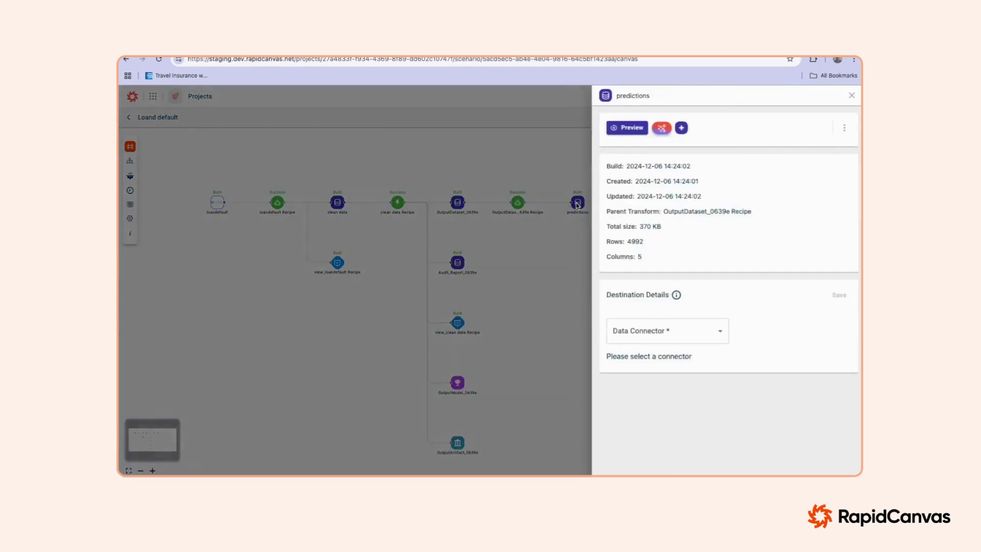
click(683, 331)
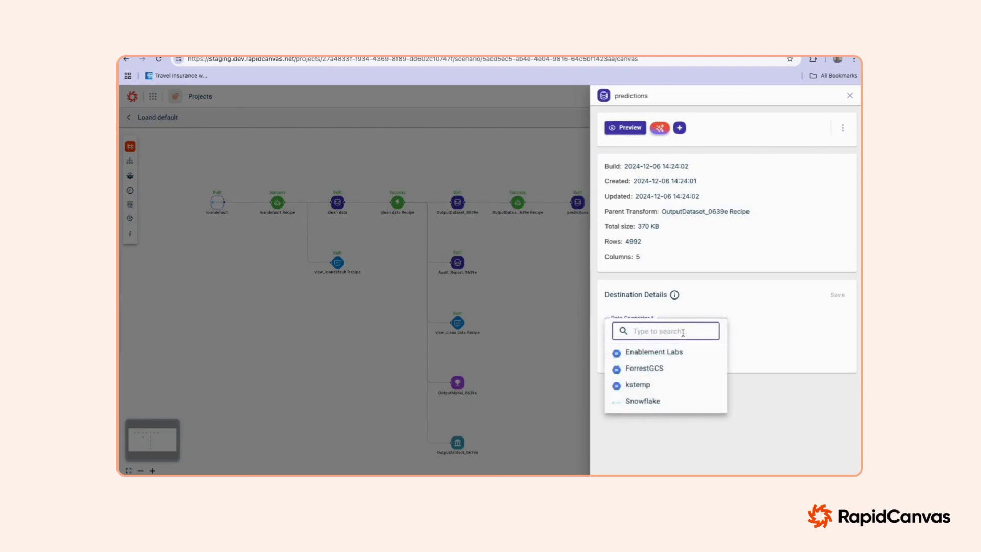
click(642, 399)
click(643, 360)
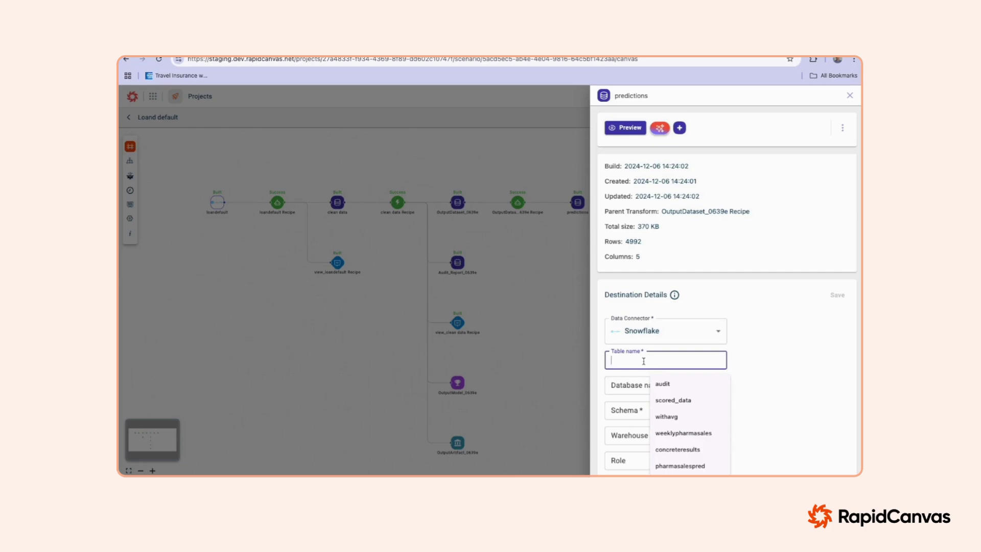
text(loan)
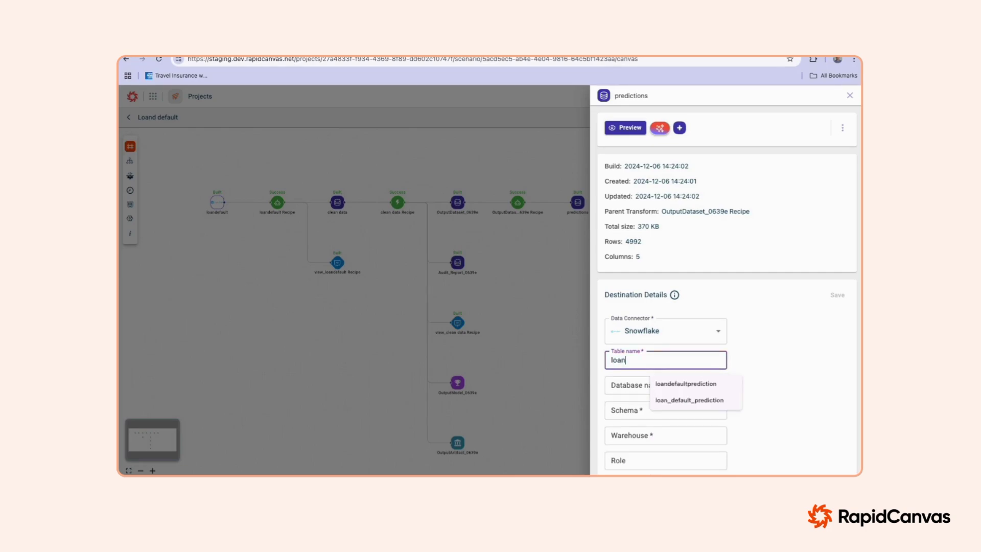
text(defaultprediction)
Step: Fill in the Snowflake destination with database labs, schema PUBLIC, warehouse COMPUTE_WH and role ACCOUNTADMIN
click(659, 384)
click(664, 314)
click(651, 400)
click(665, 350)
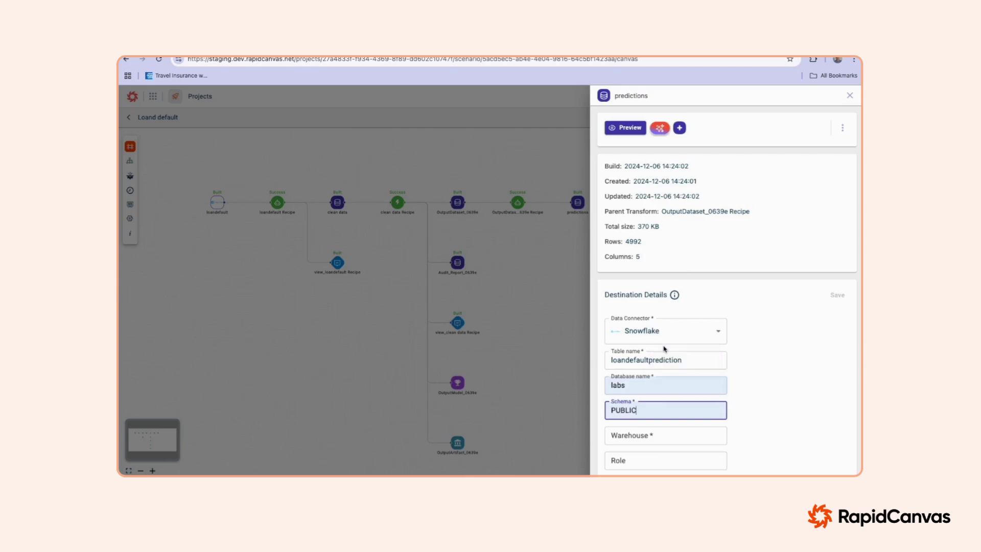
click(666, 433)
click(675, 459)
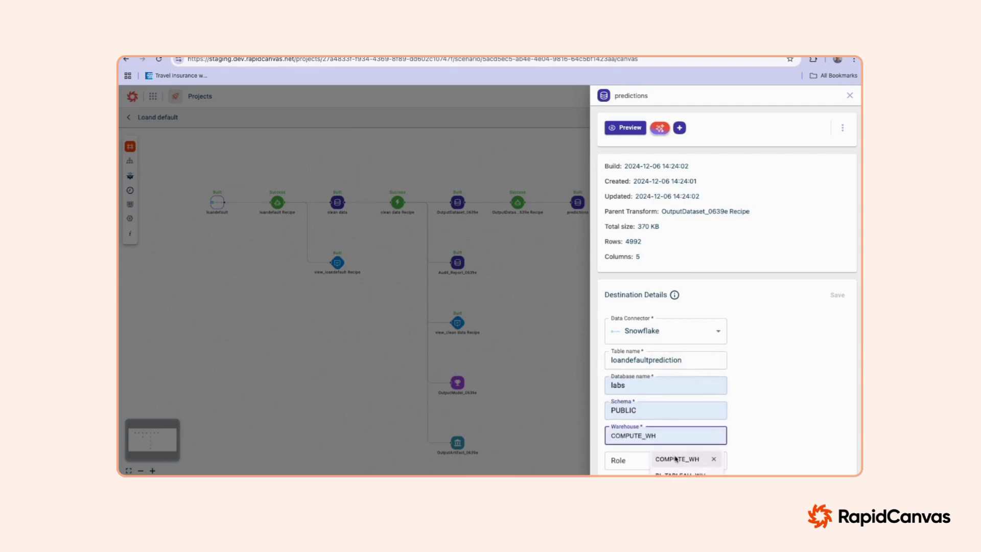
click(654, 460)
click(673, 423)
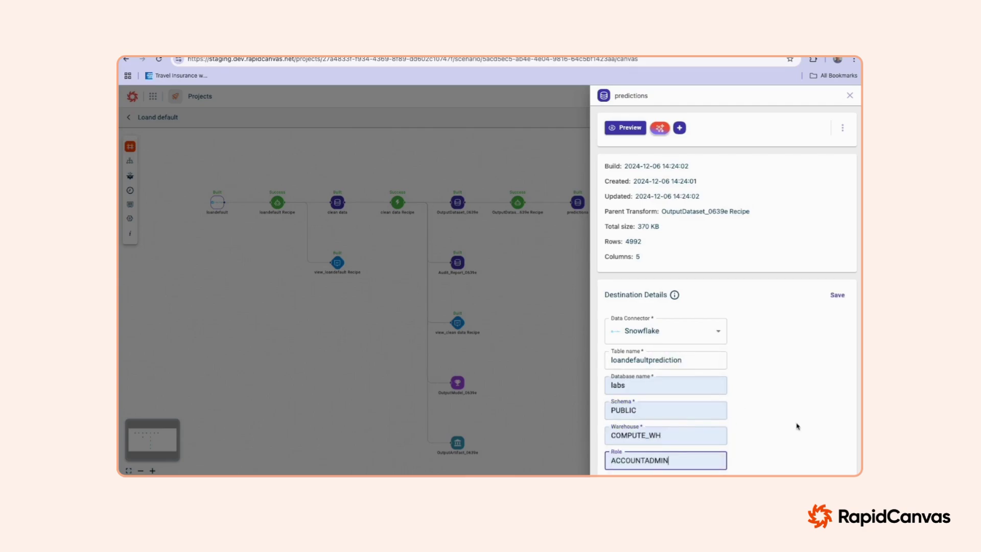
Step: Save the Snowflake destination, export the predictions dataset to it, and close the dataset details
scroll(797, 427, down, 1)
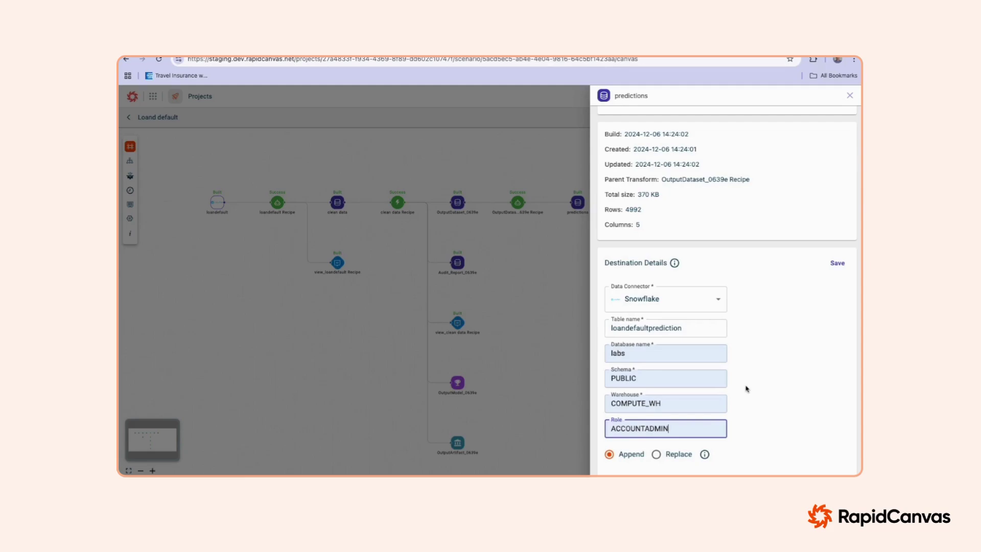
scroll(746, 388, up, 1)
click(836, 296)
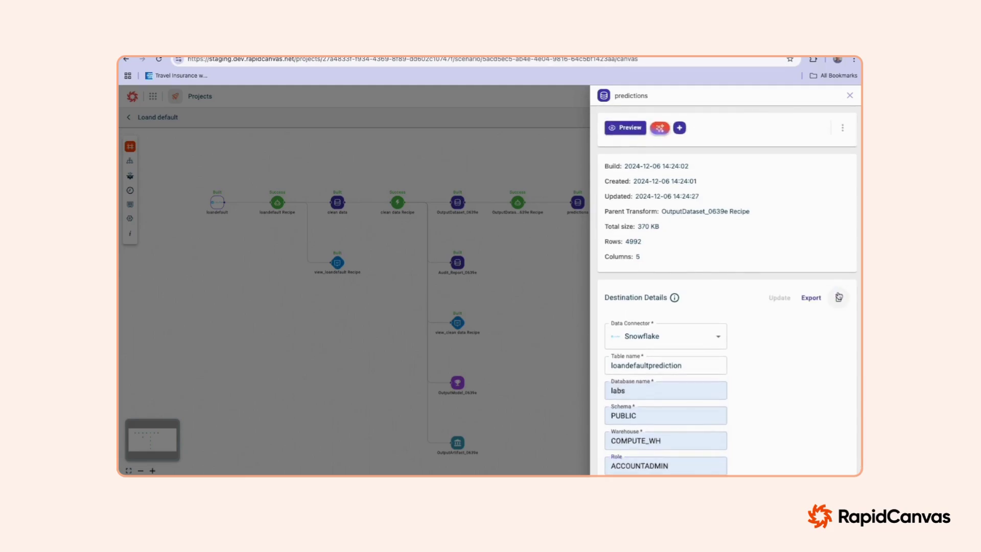
click(810, 299)
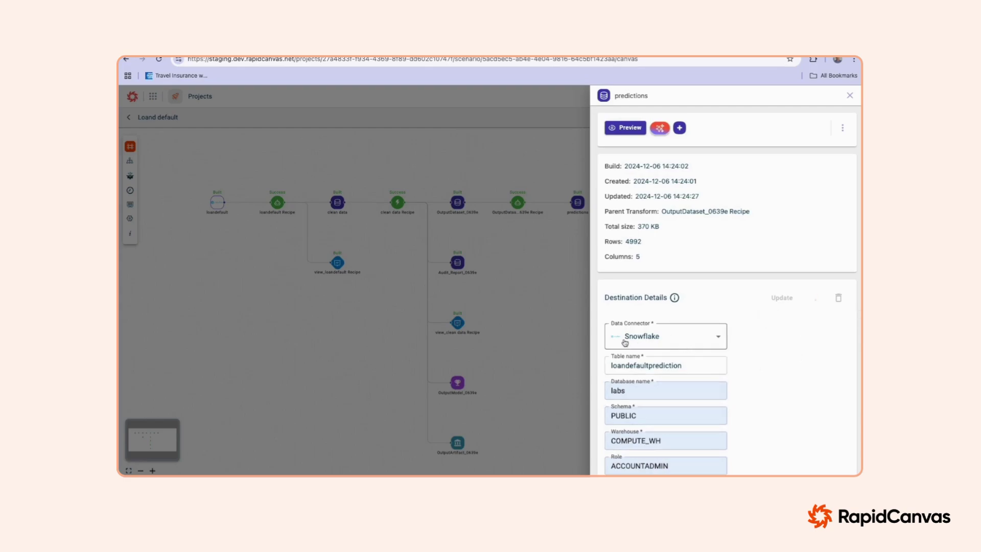
click(851, 96)
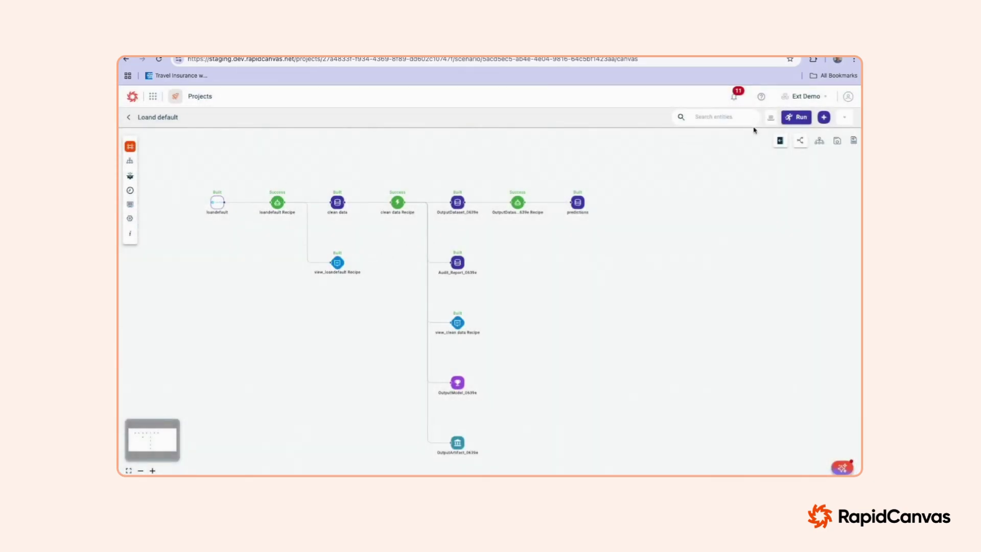
click(223, 212)
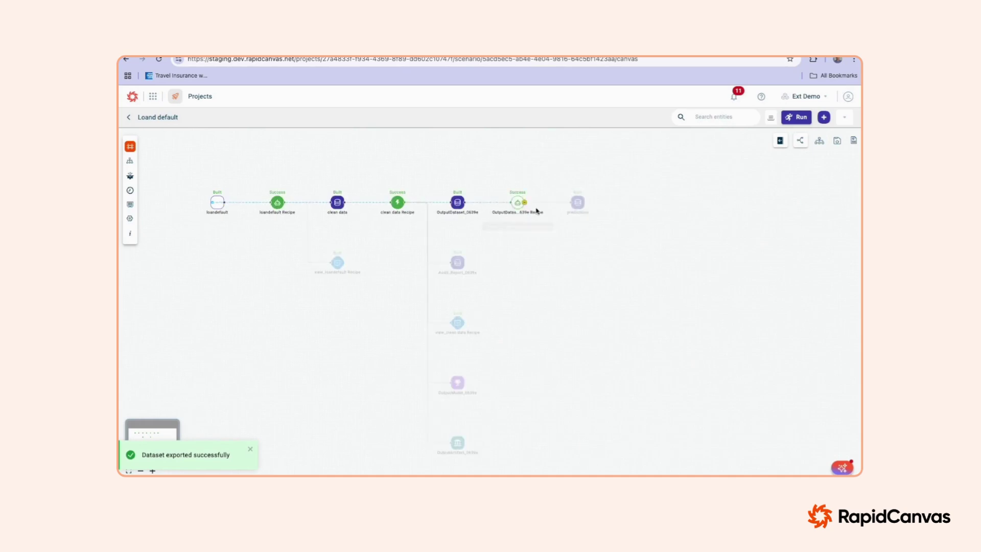
click(576, 210)
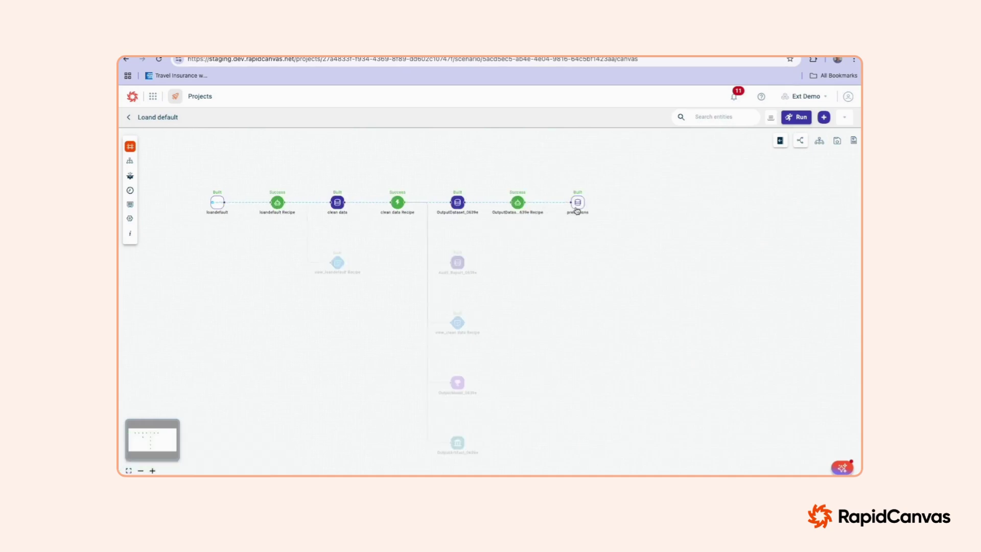
Step: Start a new job to view its scheduling frequency options, and return to the project canvas without saving it
click(130, 191)
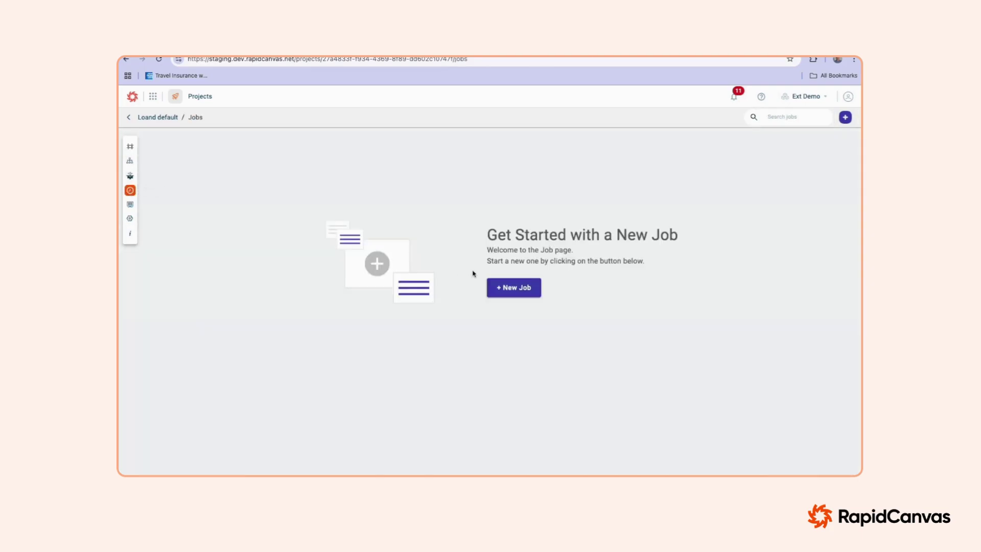
click(506, 286)
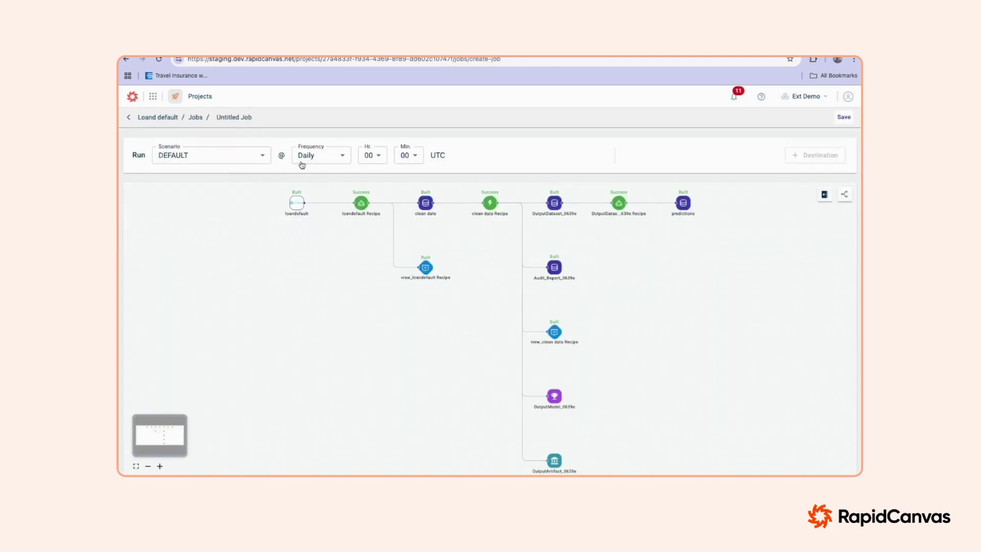
click(337, 159)
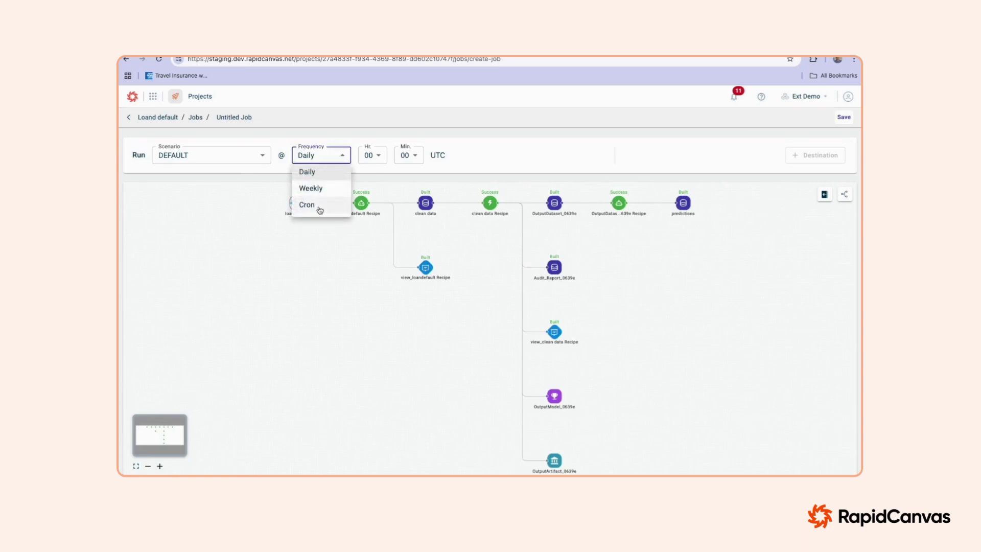
click(160, 123)
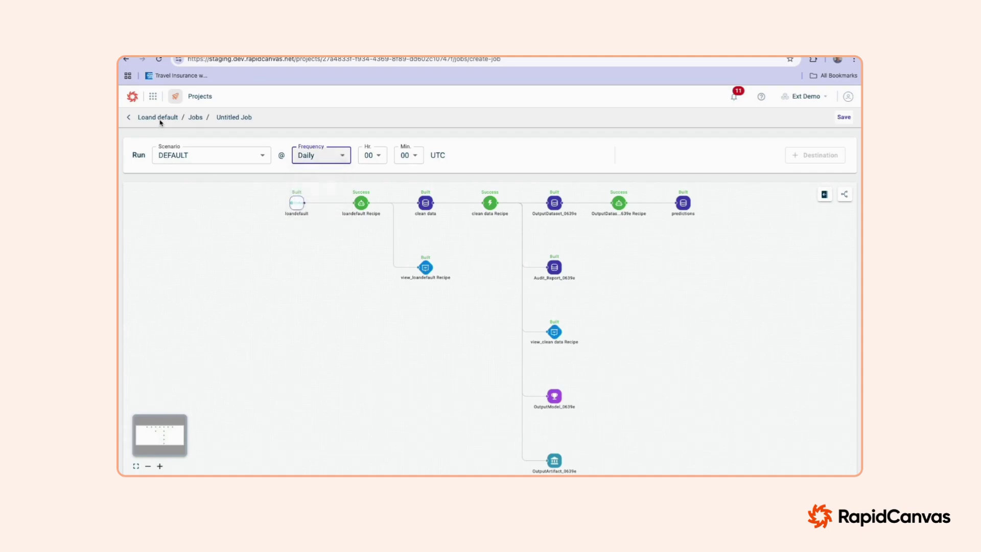
click(156, 116)
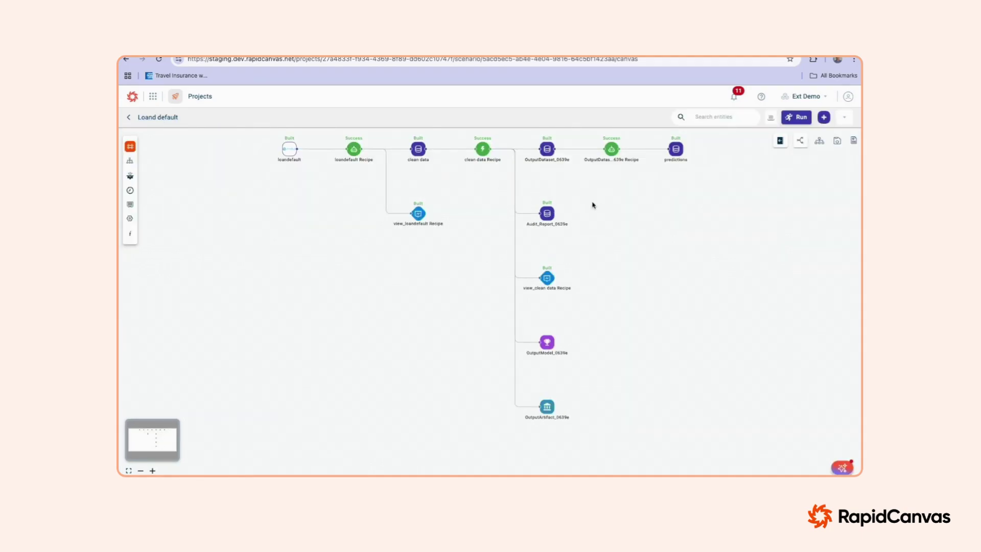
Step: Start a new Model DataApp for the project and name it "explore prediction of default"
click(131, 205)
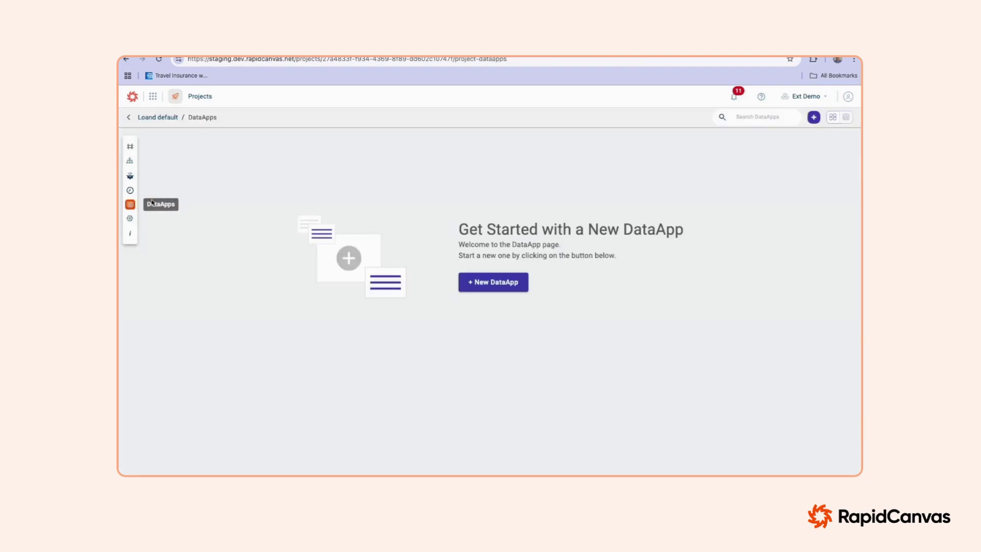
click(492, 280)
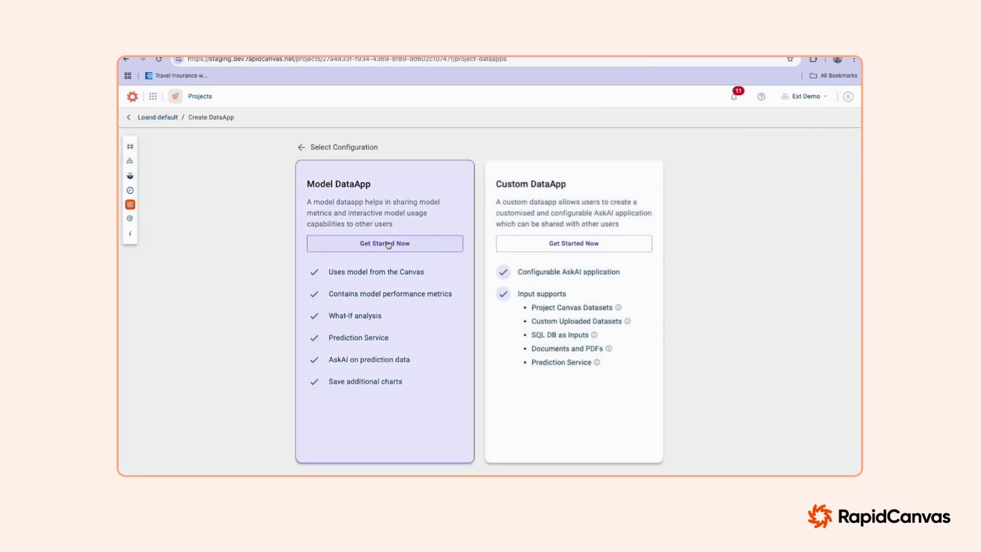
click(388, 245)
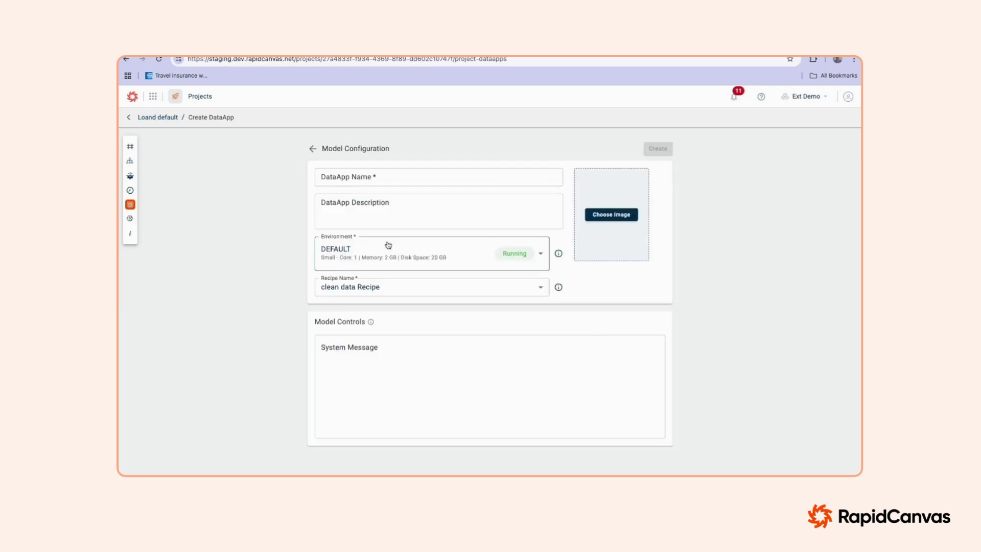
click(377, 181)
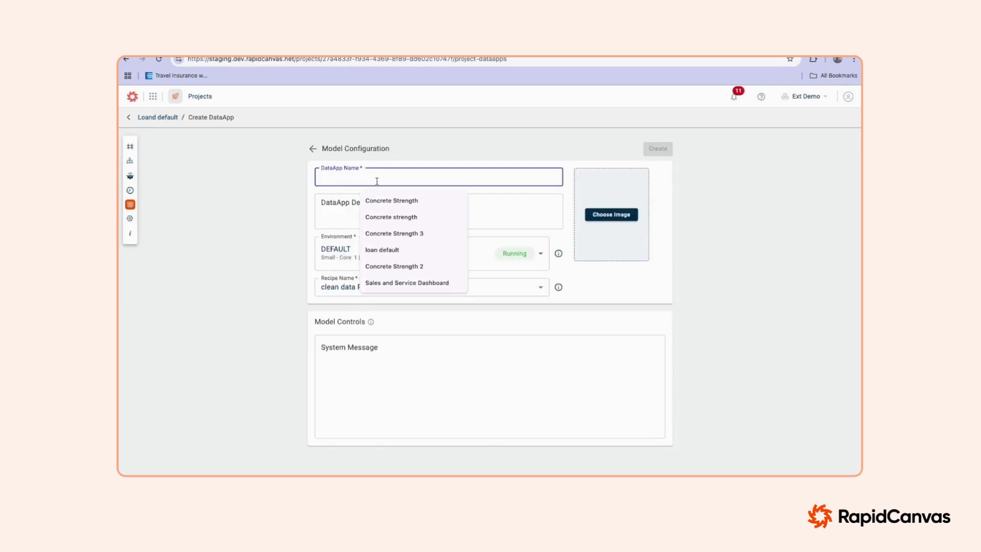
text(explorepredic)
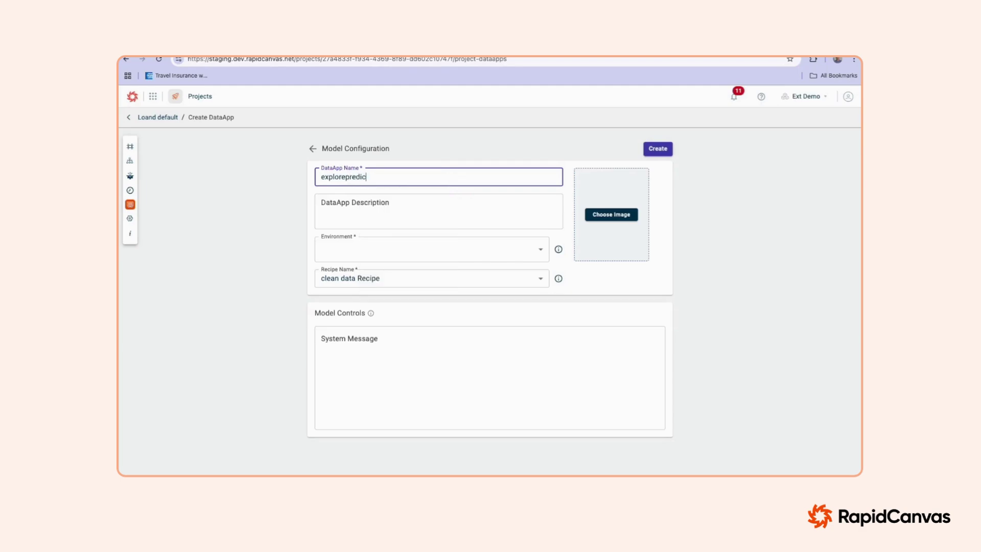
text(tionof default)
click(346, 177)
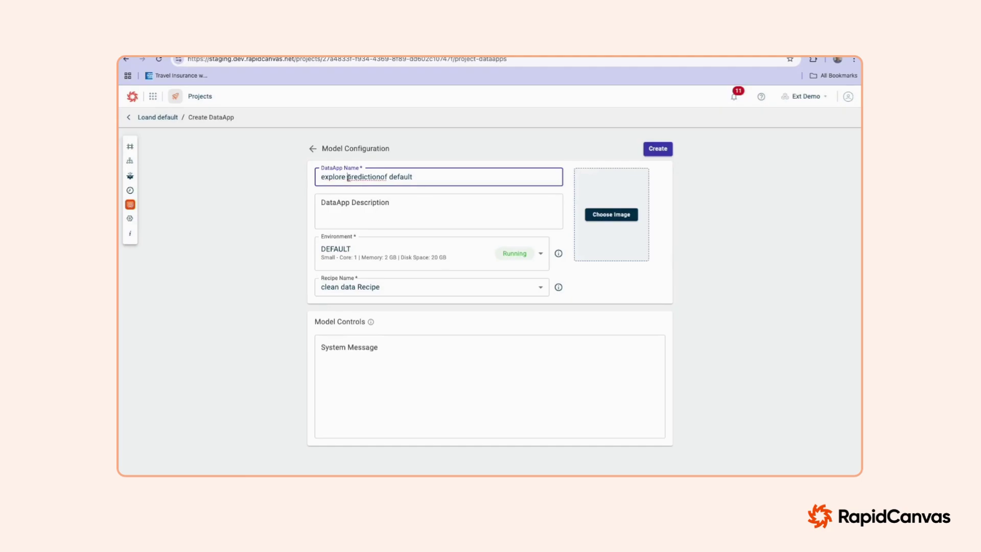
click(382, 177)
Step: Give the DataApp the default preview image with the rising arrow and candlestick chart, and create the app
click(611, 215)
click(354, 231)
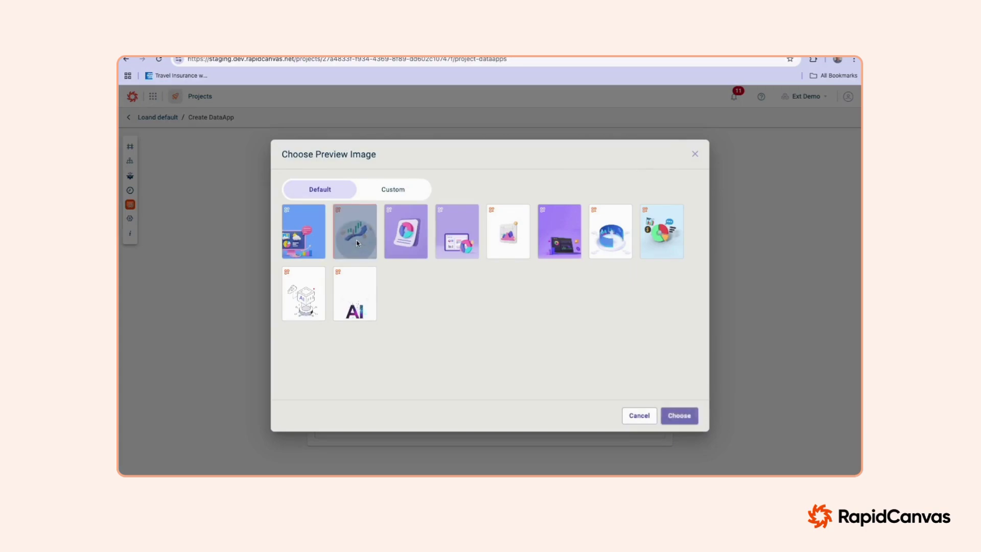
click(690, 416)
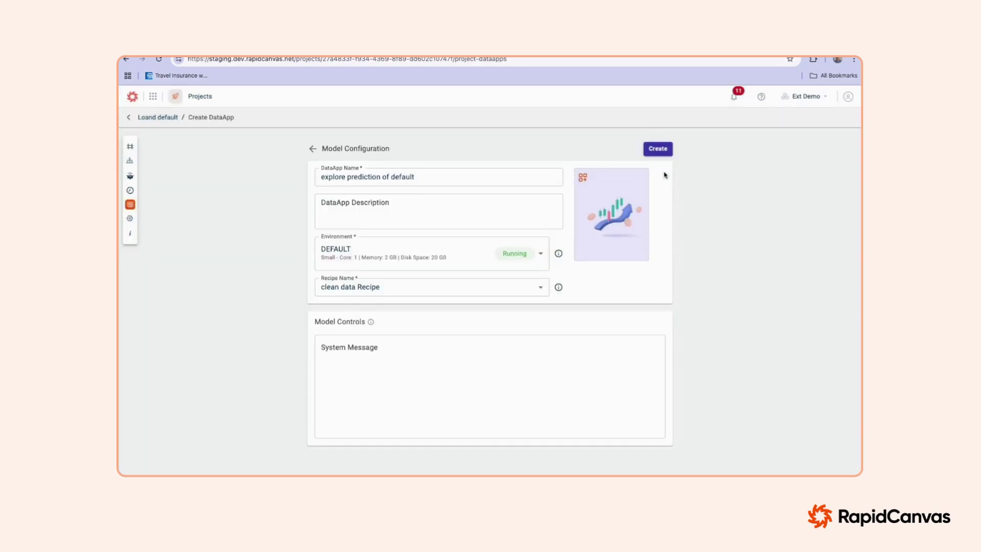
click(659, 149)
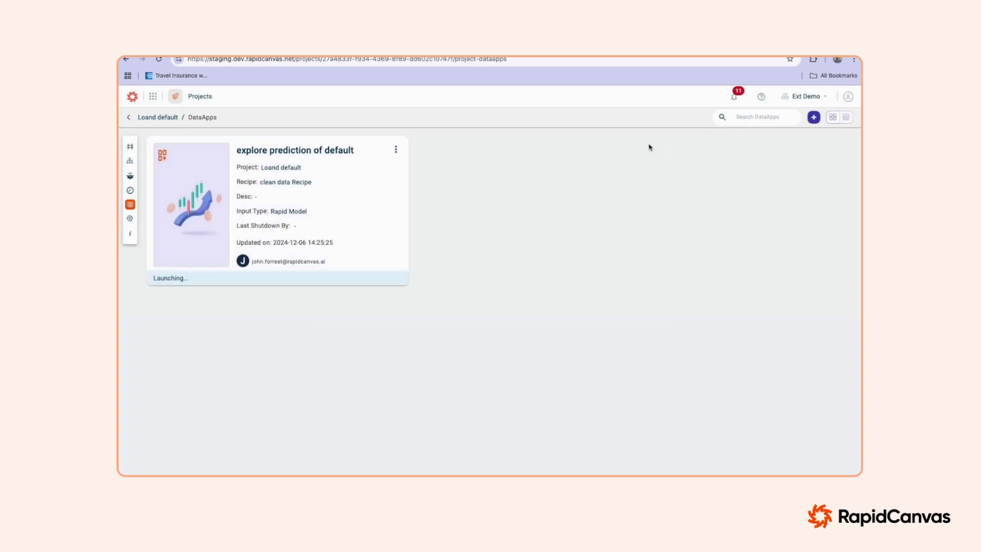
Step: Start a Custom DataApp with Documents and PDFs as input and name it "loan application requirements"
click(814, 117)
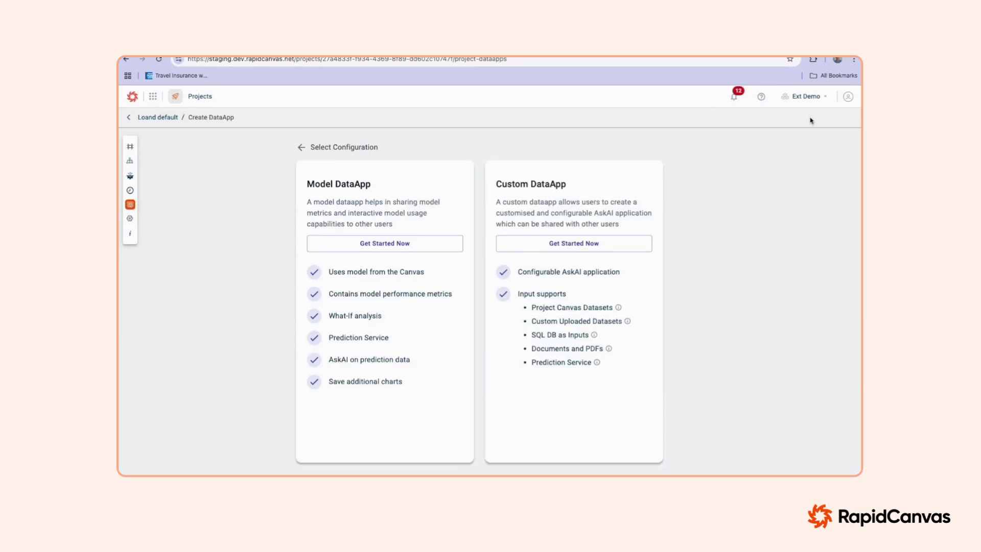
click(579, 246)
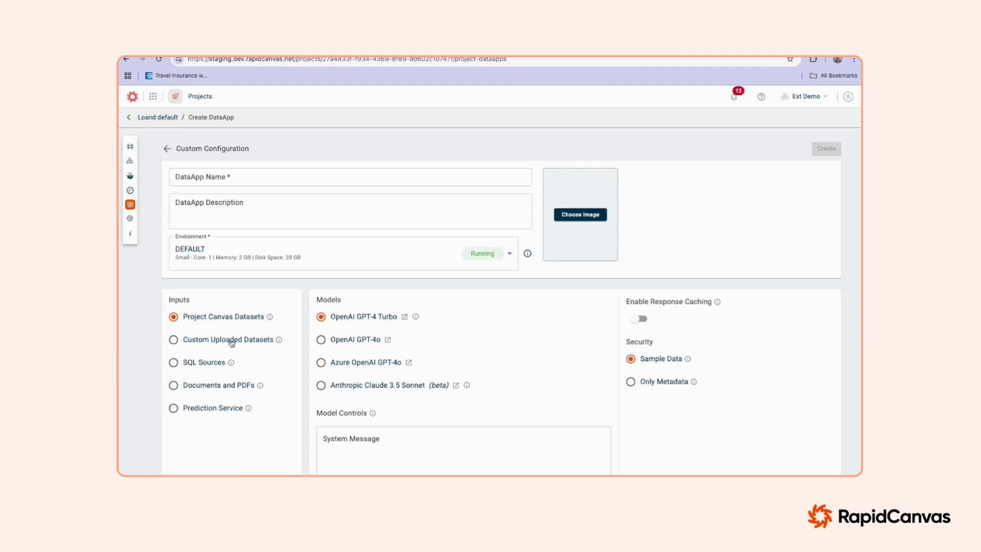
click(206, 390)
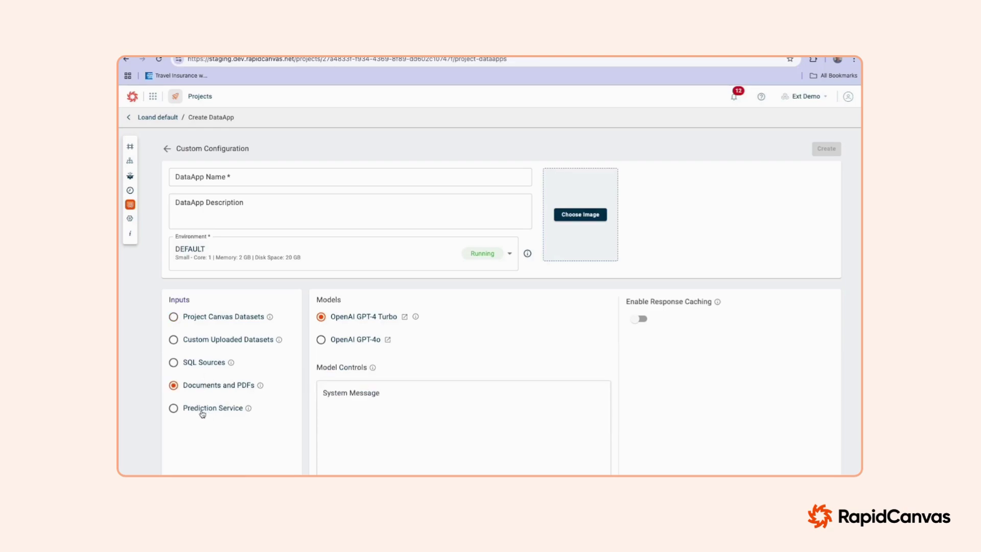
click(225, 173)
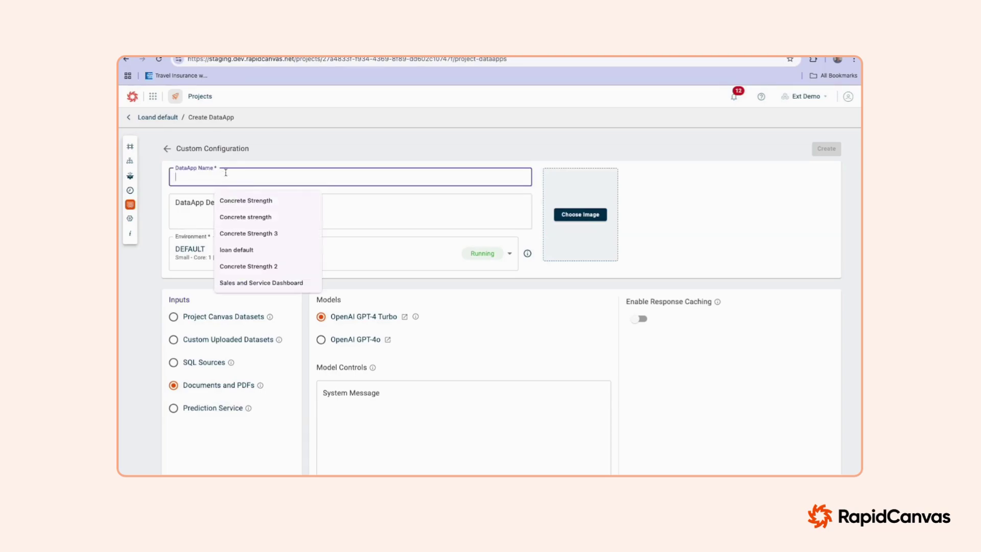
text(loan application requirement)
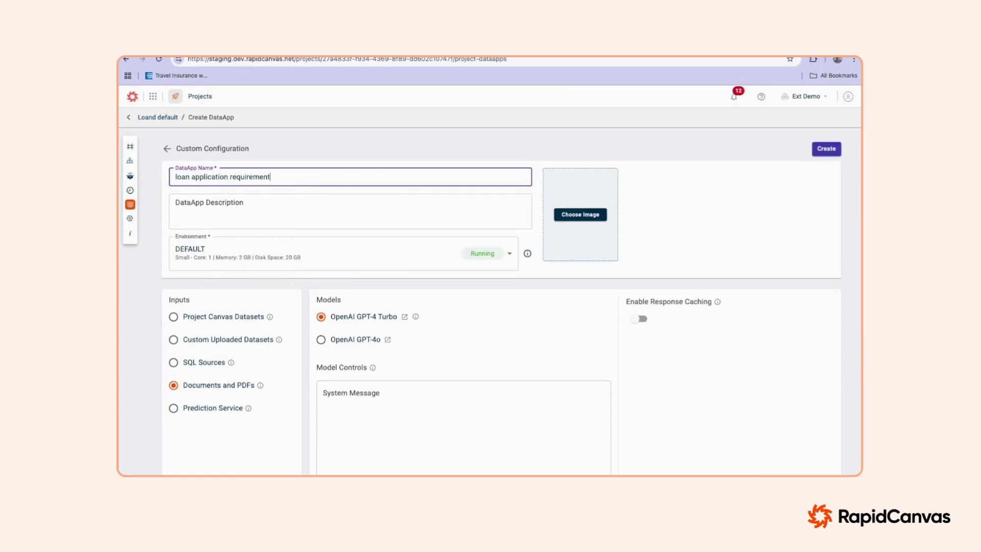
Step: Choose the default AI lettering preview image for the custom DataApp and create the app
click(581, 214)
click(358, 296)
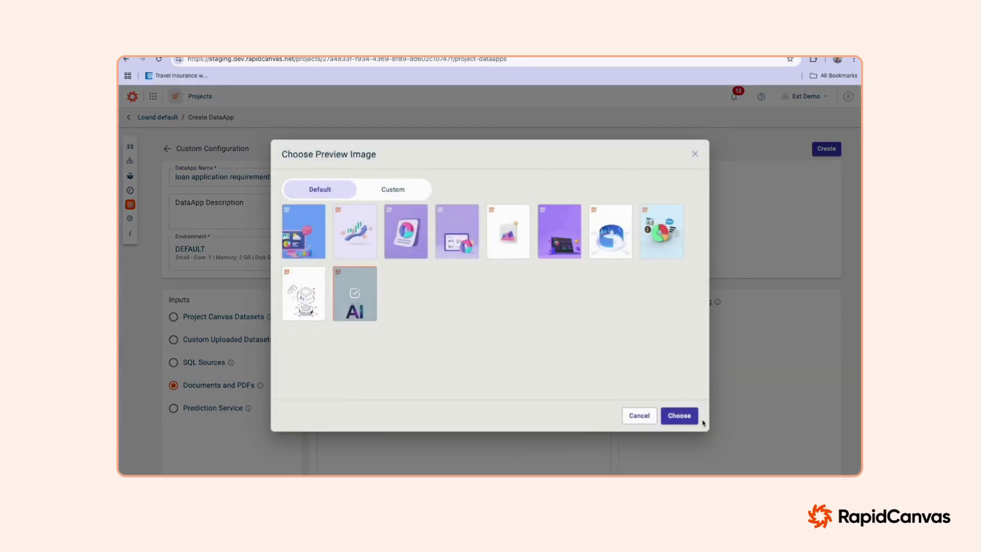
click(689, 418)
click(820, 153)
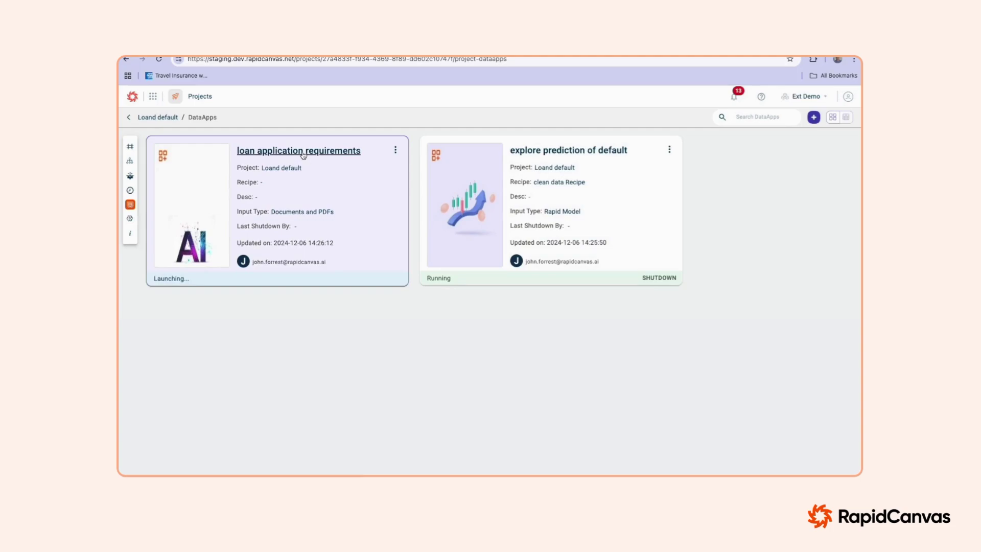
Step: Open the running "explore prediction of default" DataApp
click(592, 152)
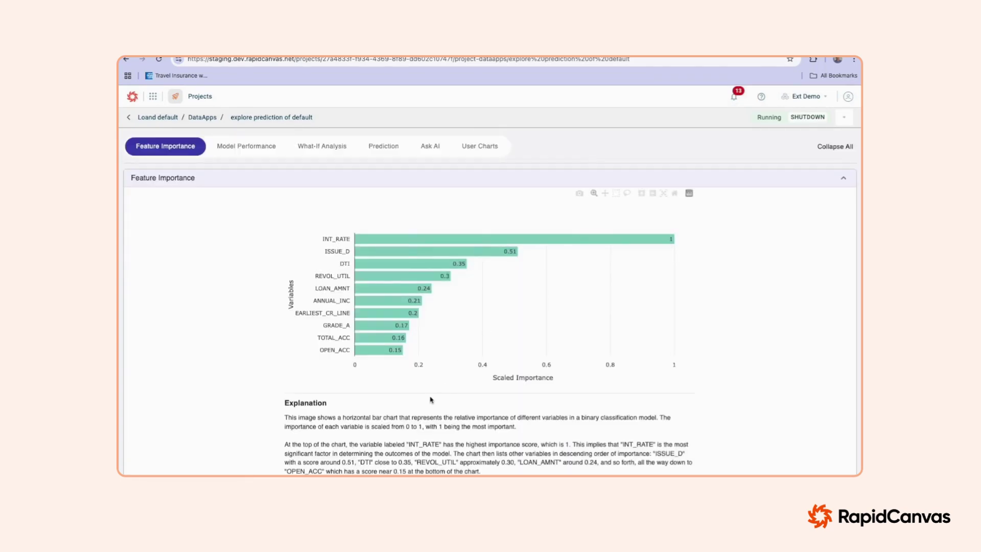
Step: Review the feature importance chart with its explanation and the confusion matrix under Model Performance
scroll(420, 386, down, 1)
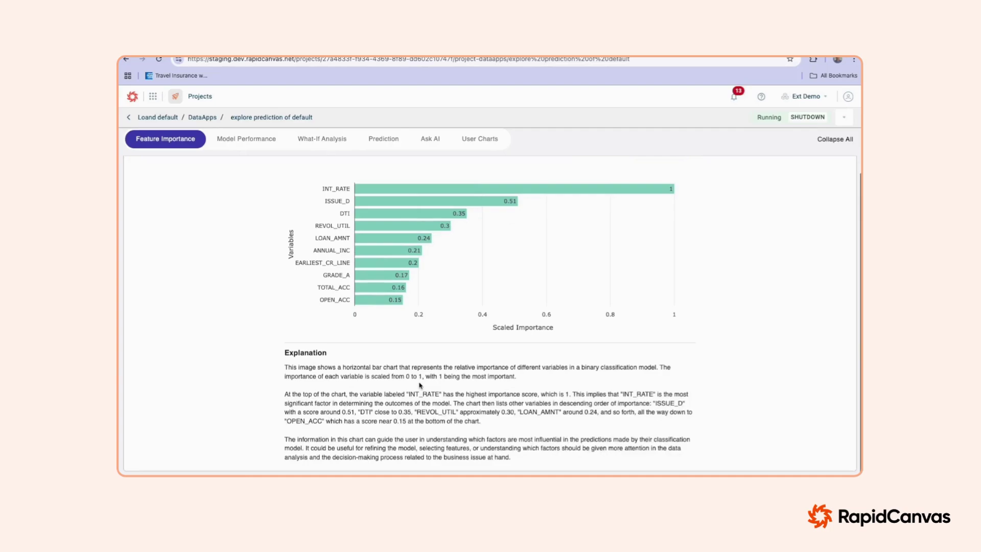
scroll(435, 378, up, 1)
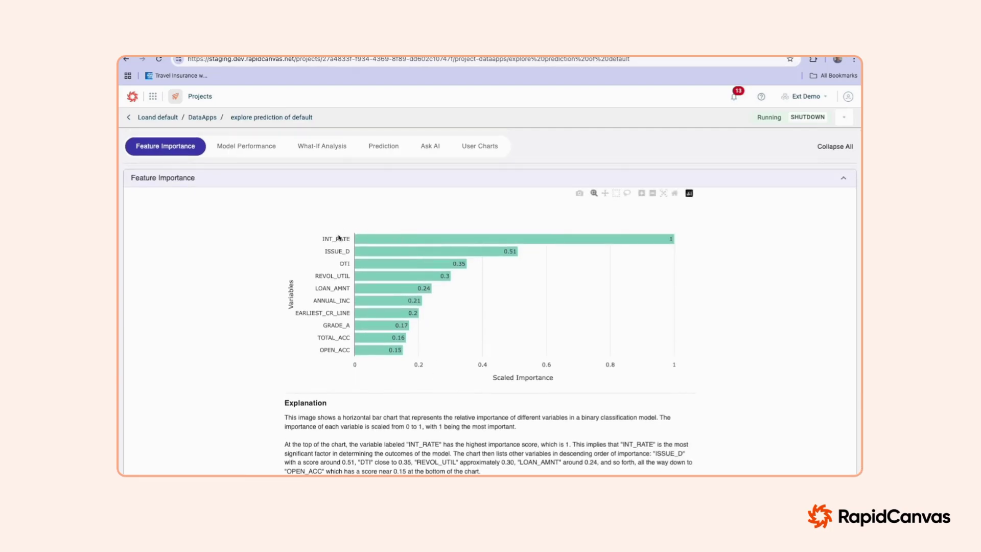
click(246, 146)
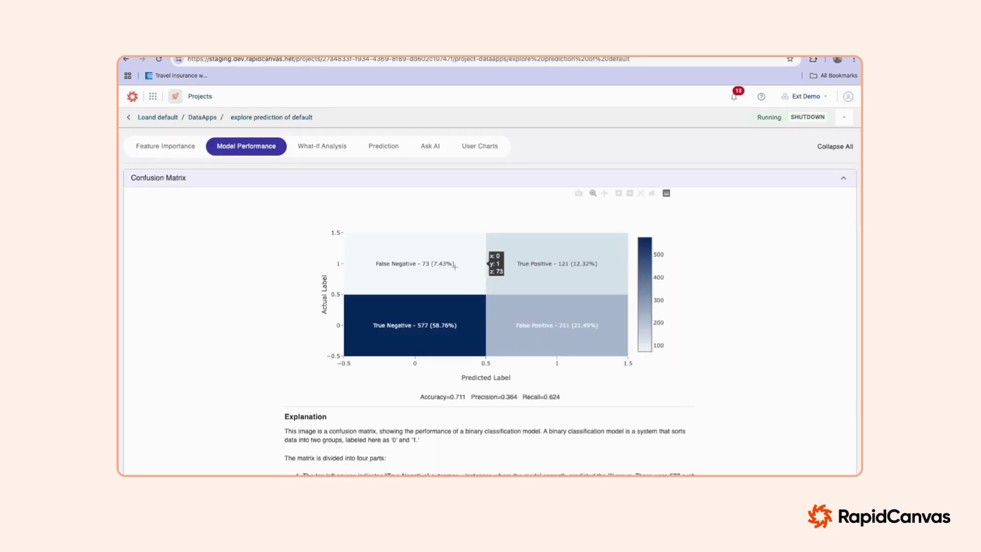
Step: Run a What-If Analysis prediction with the preset loan values
click(317, 148)
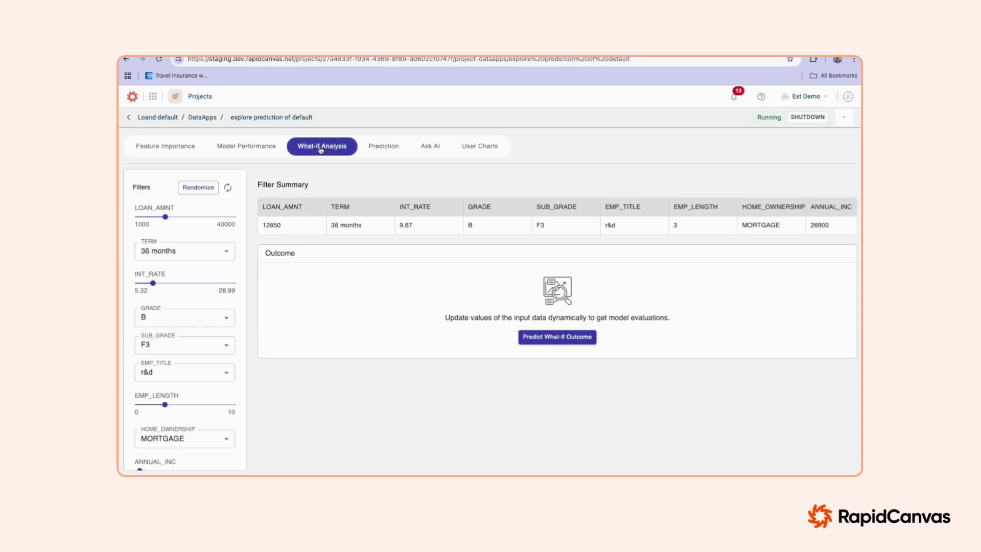
click(562, 338)
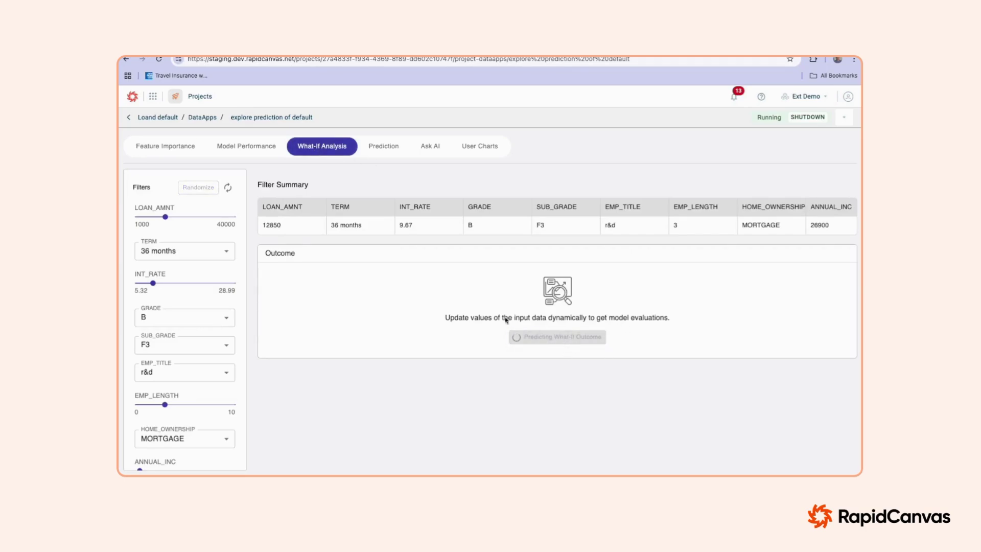
scroll(511, 220, right, 4)
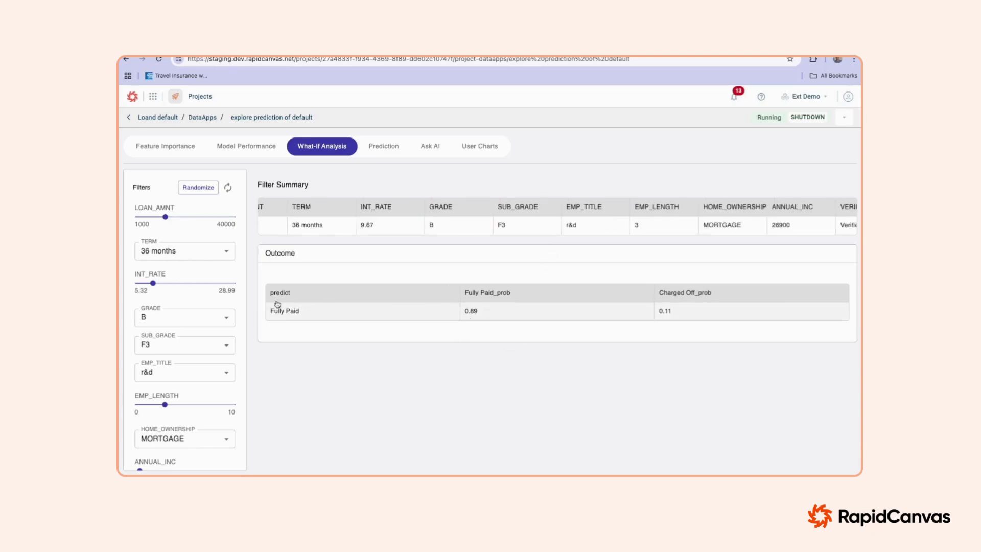
Step: Raise INT_RATE to 20.8 in the What-If Analysis and predict the outcome again
mouse_move(154, 287)
drag(154, 287, 201, 288)
click(552, 338)
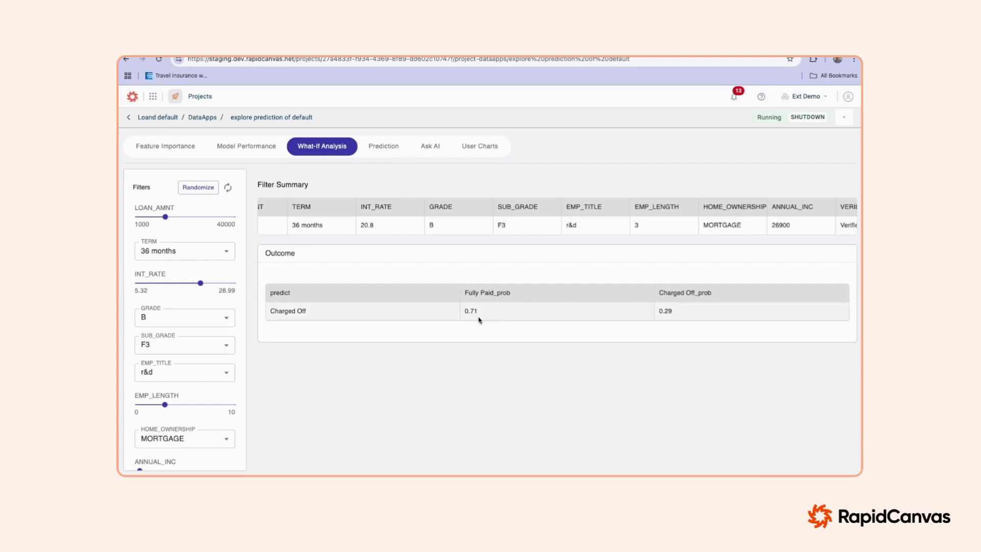
Step: View the Prediction page and use Ask AI to query the clean data dataset with "what is the average loan amount"
click(381, 149)
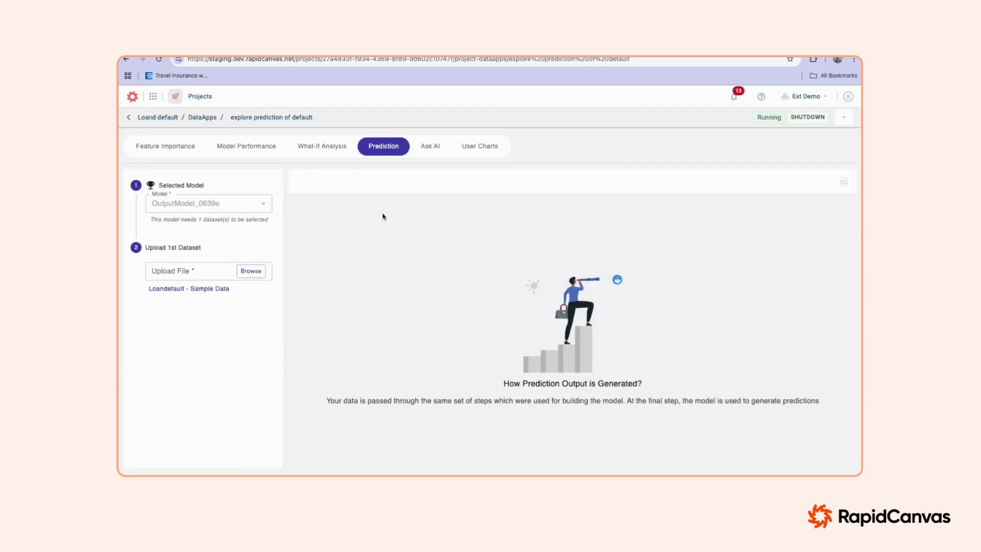
click(436, 148)
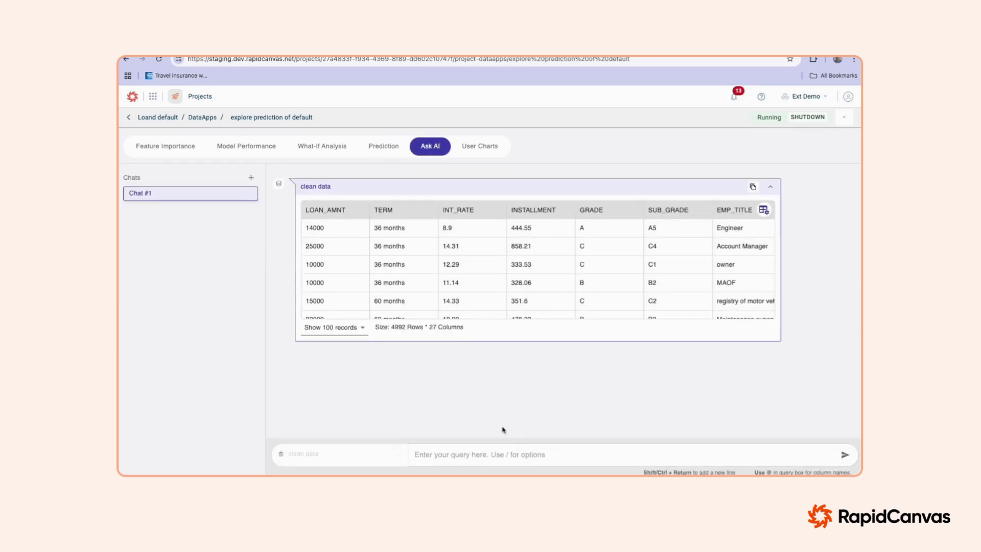
click(486, 456)
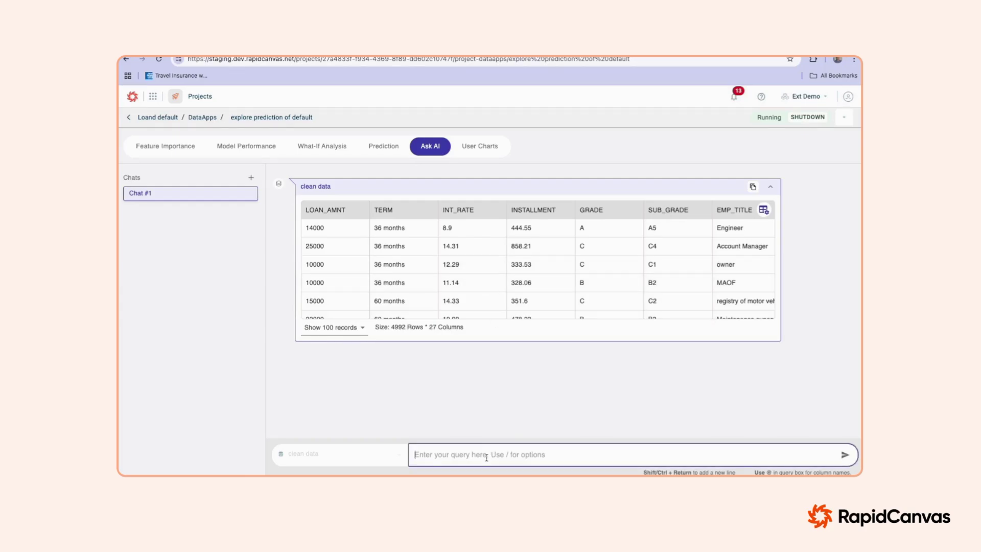
text(what is the)
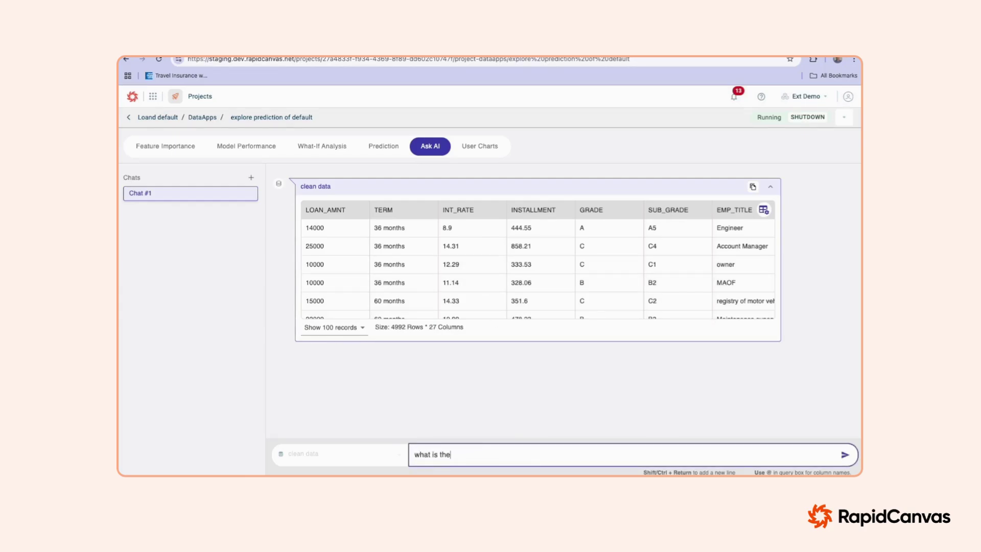
text( average loan amount)
key(Return)
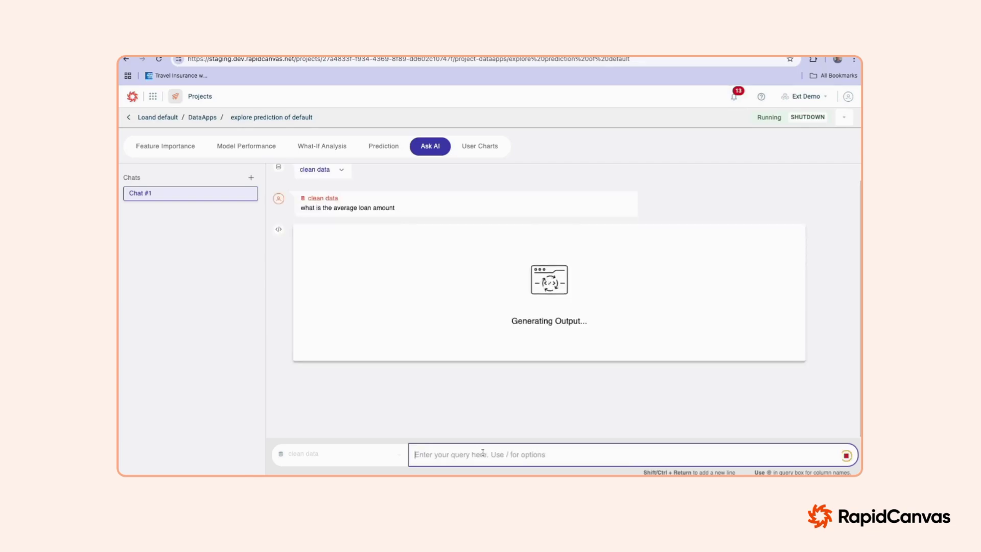
mouse_move(381, 214)
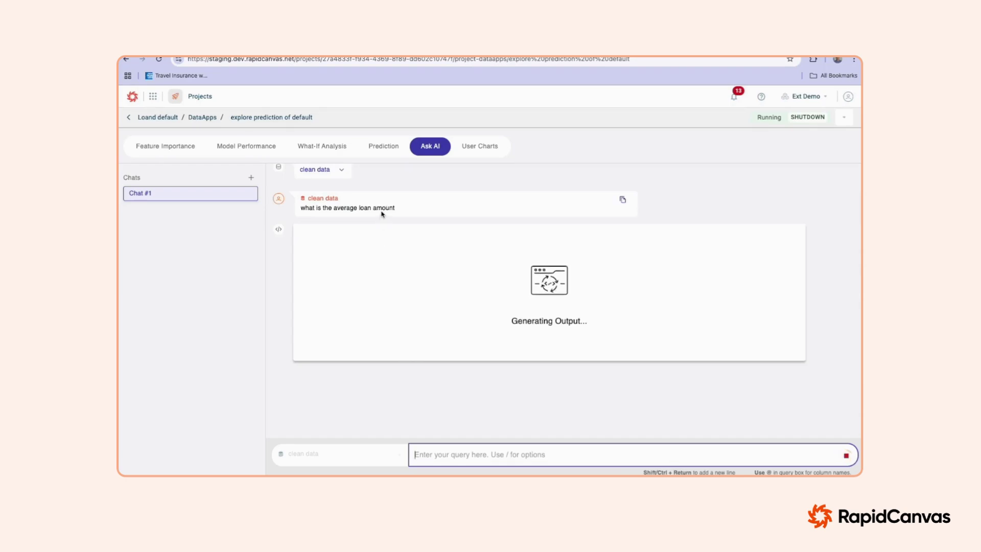